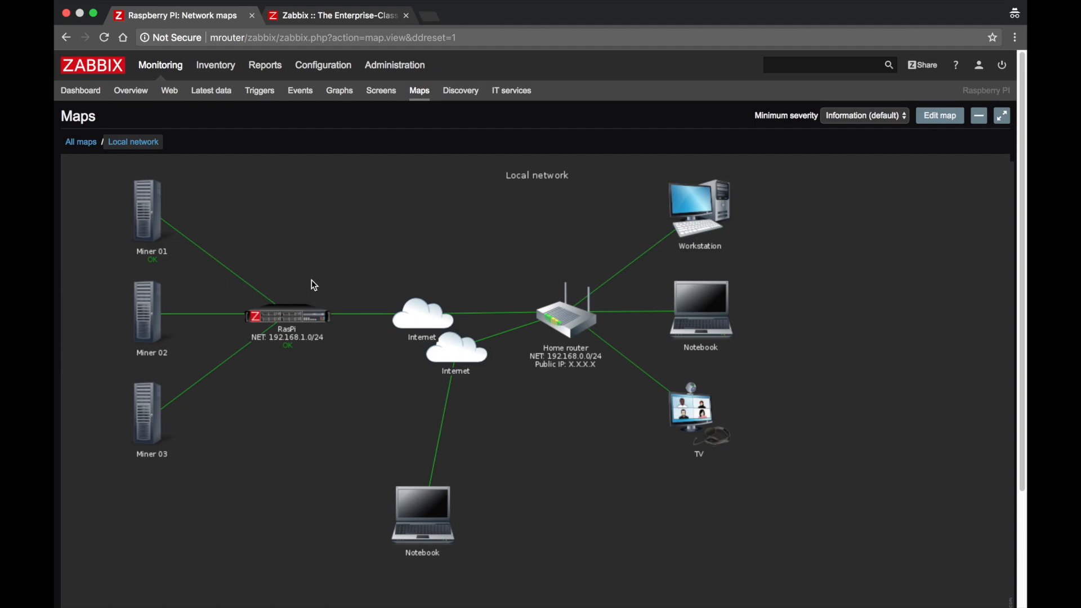
# View the Zabbix website's home page and return to the Local network map
pyautogui.click(313, 16)
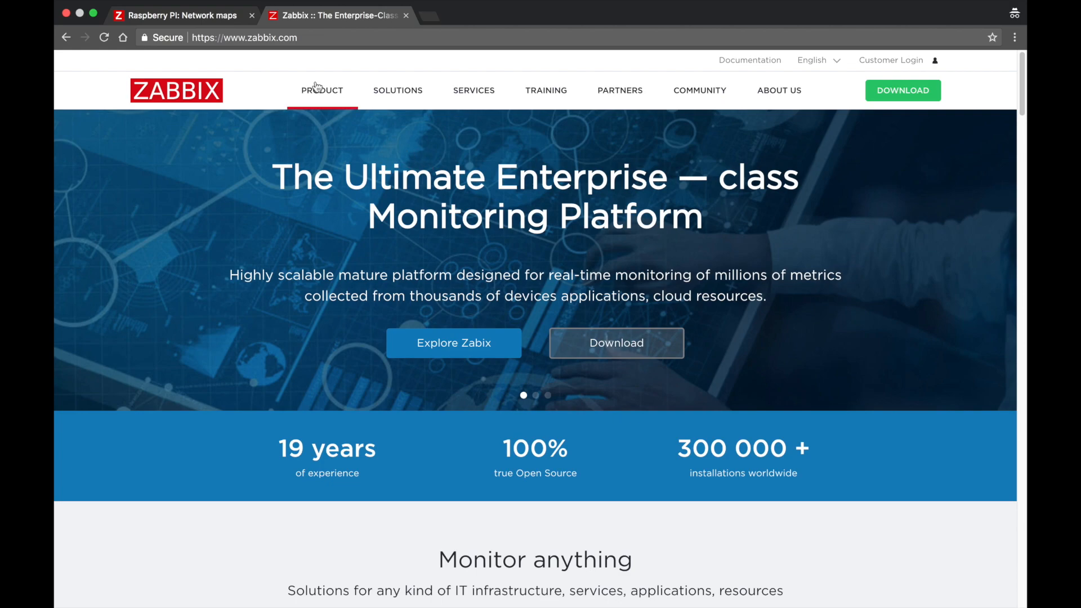
pyautogui.click(182, 19)
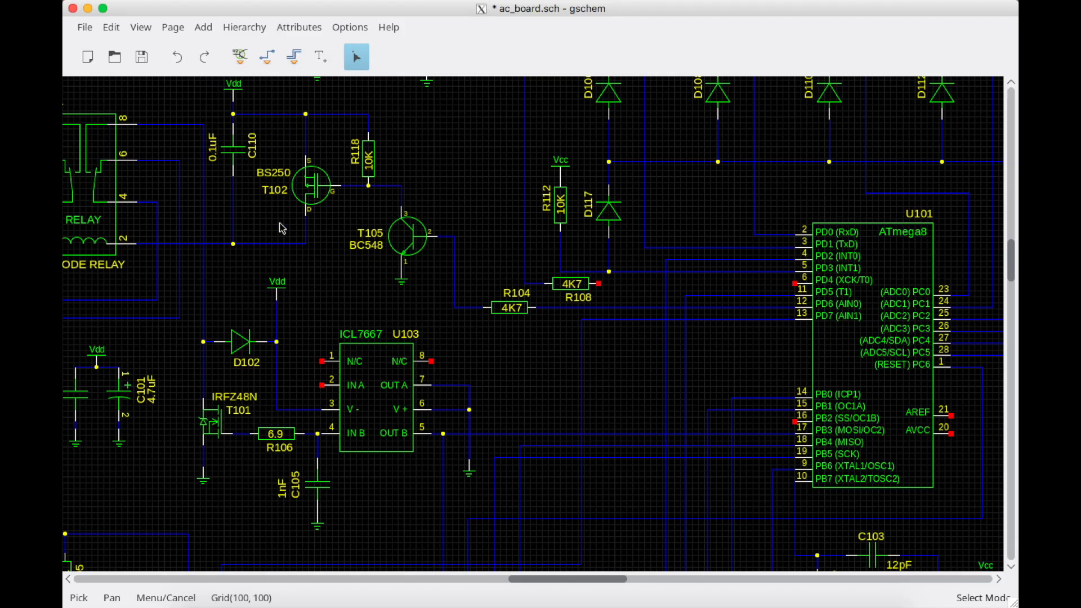
# Switch to the ac_board.sch schematic in gschem and draw a net from the unconnected end of resistor R108
pyautogui.press('n')
pyautogui.click(597, 283)
pyautogui.click(644, 363)
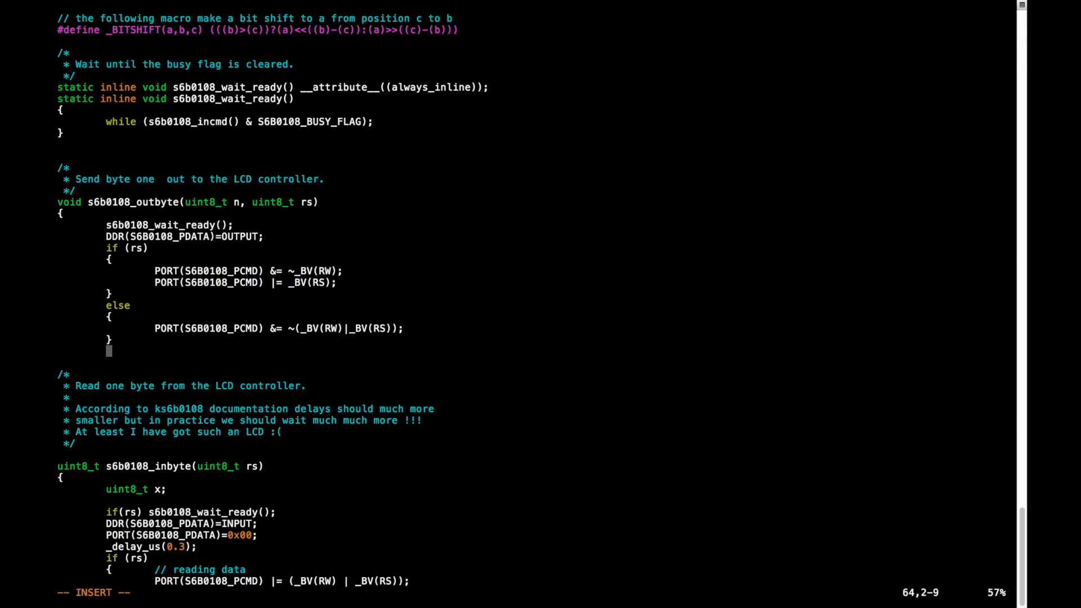
# In the code editor, add _delay_us(2.14); and PORT(S6B0108_PCMD) |= _BV(E); to s6b0108_outbyte and begin another PORT(S6B0108_ statement
pyautogui.write('_delay_us(2.14);')
pyautogui.press('Return')
pyautogui.write('PORT(S6B0108_PCMD) |= _BV(E);')
pyautogui.press('Return')
pyautogui.write('PORT(S6B0108_')
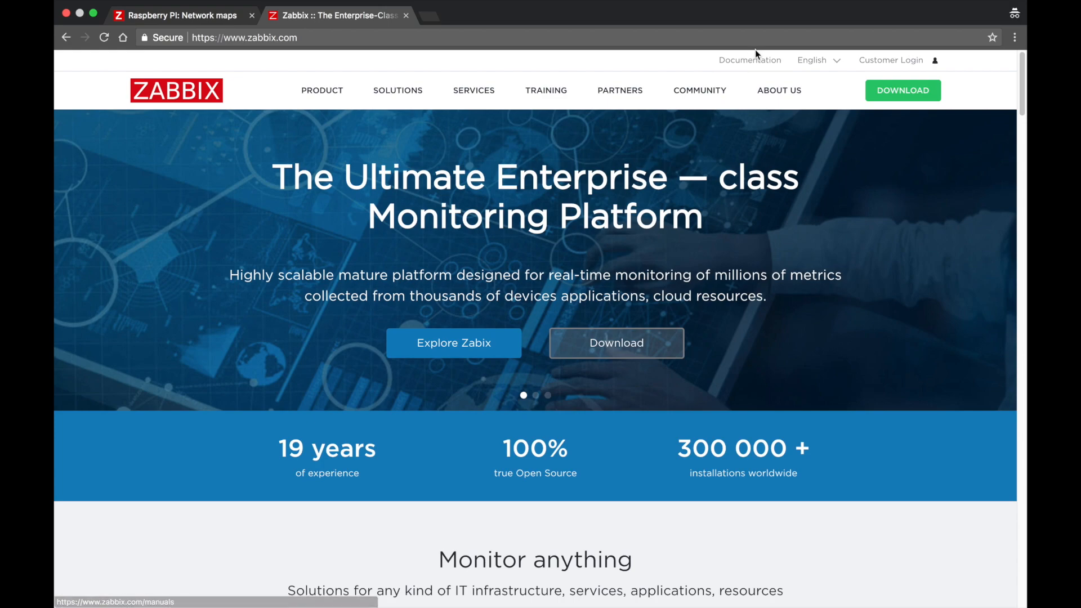
# Open the "Installation from packages" page of the Zabbix 3.2 manual in the Zabbix website's documentation
pyautogui.click(755, 64)
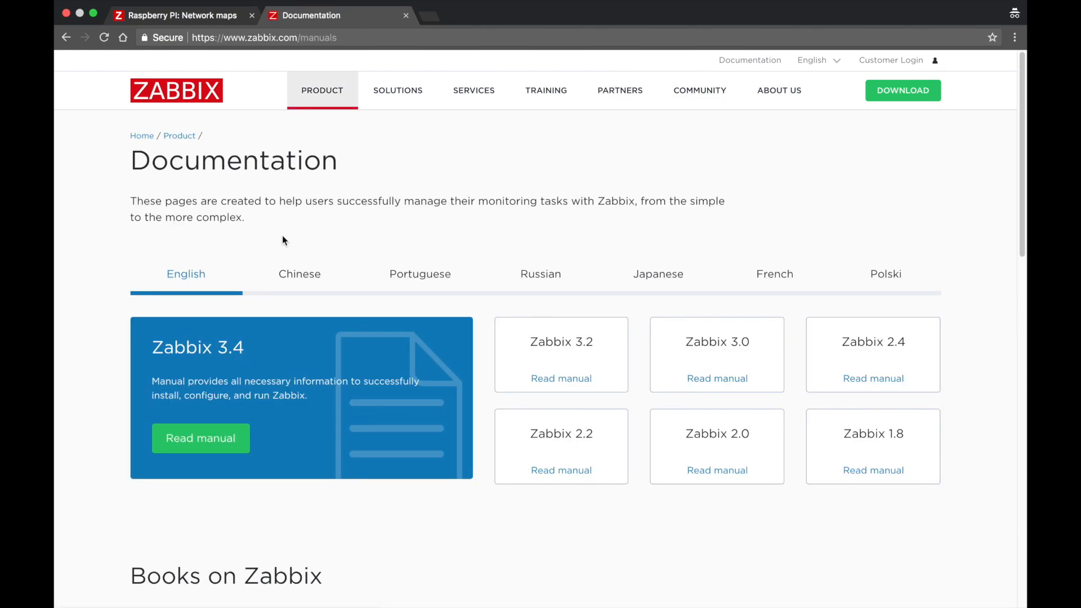
pyautogui.click(594, 350)
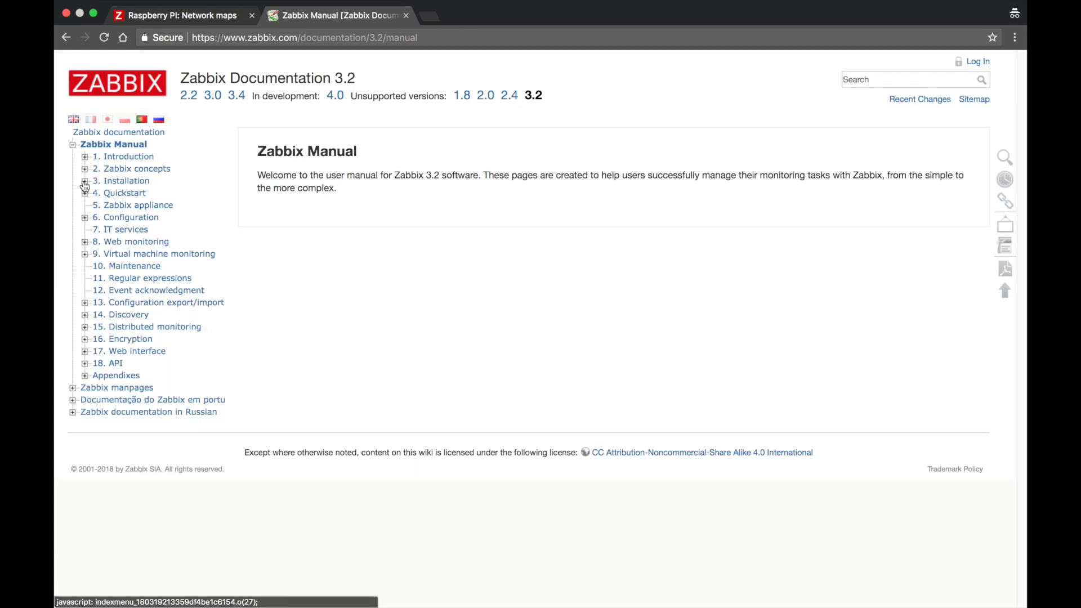
pyautogui.click(85, 181)
pyautogui.click(121, 181)
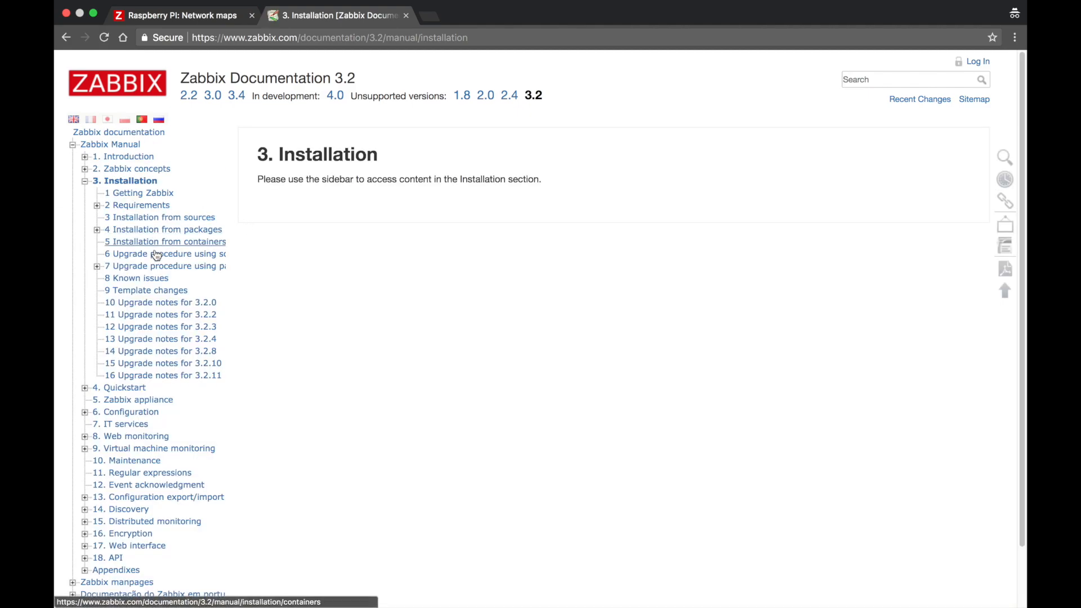
pyautogui.click(180, 228)
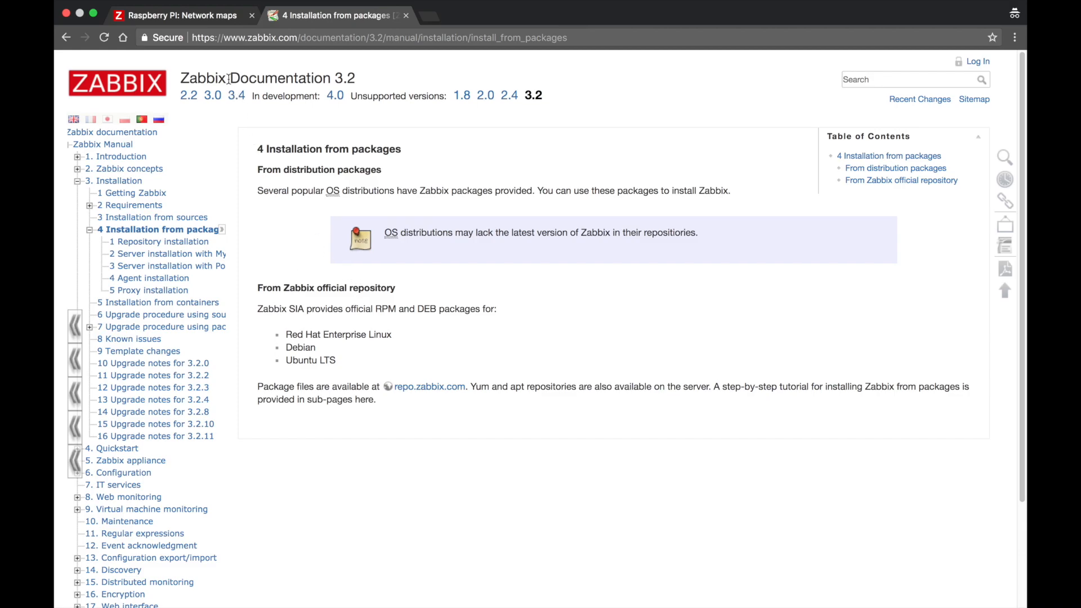
# Open the Raspberry Pi monitoring dashboard and examine its host, item and trigger counts and the system, host, issue and web monitoring status
pyautogui.click(207, 16)
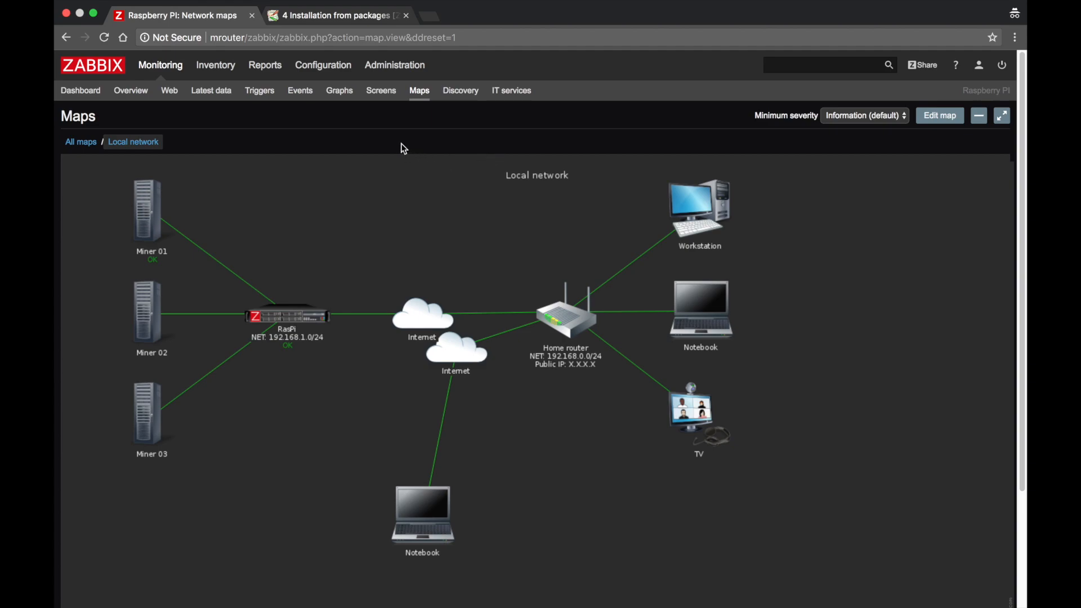
pyautogui.click(90, 95)
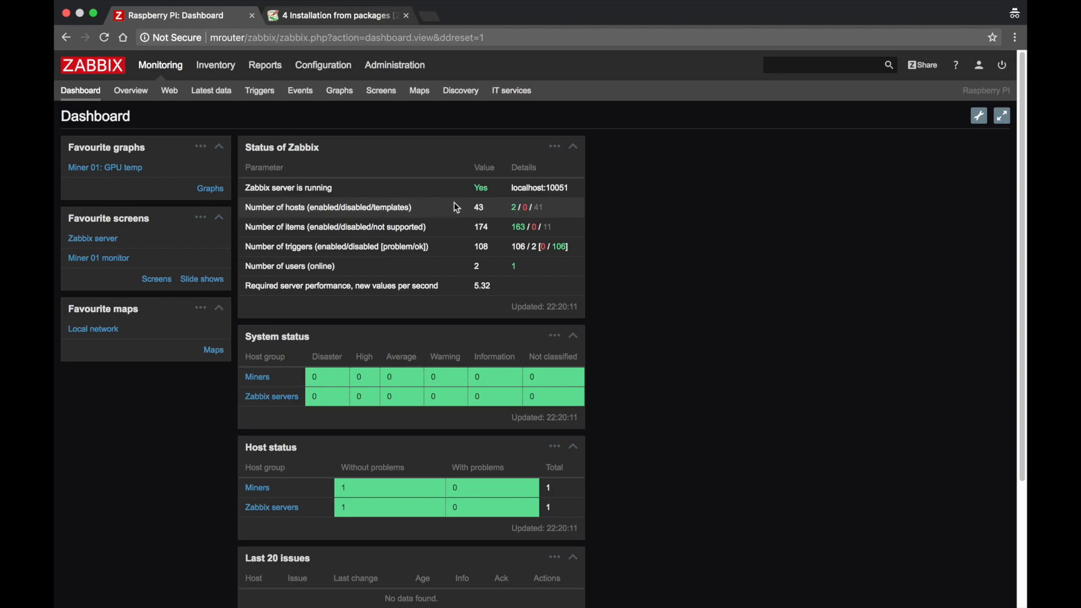
pyautogui.doubleClick(515, 208)
pyautogui.doubleClick(515, 227)
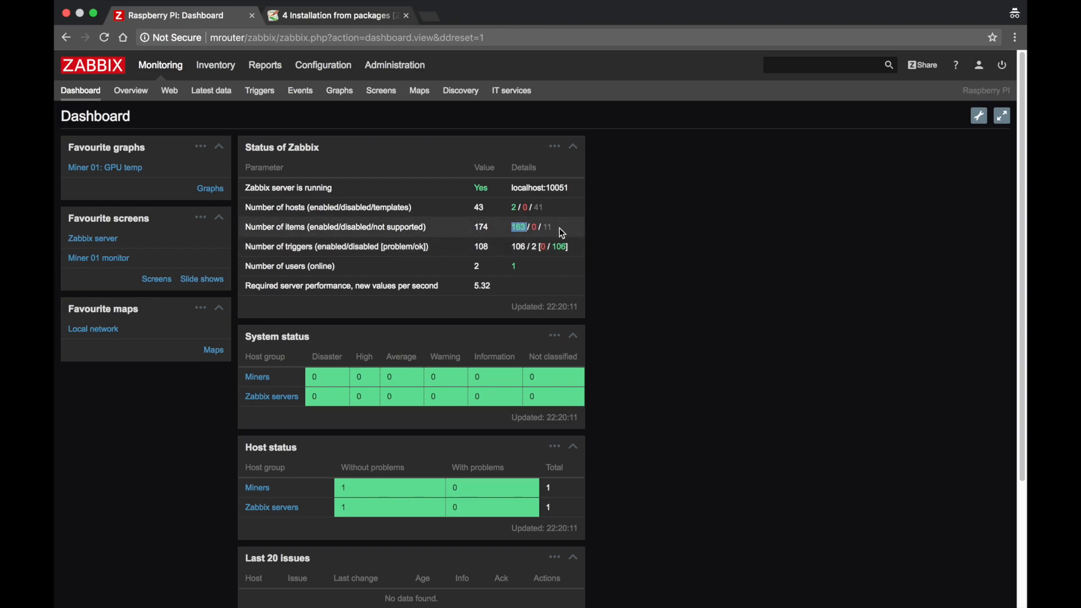
pyautogui.click(541, 233)
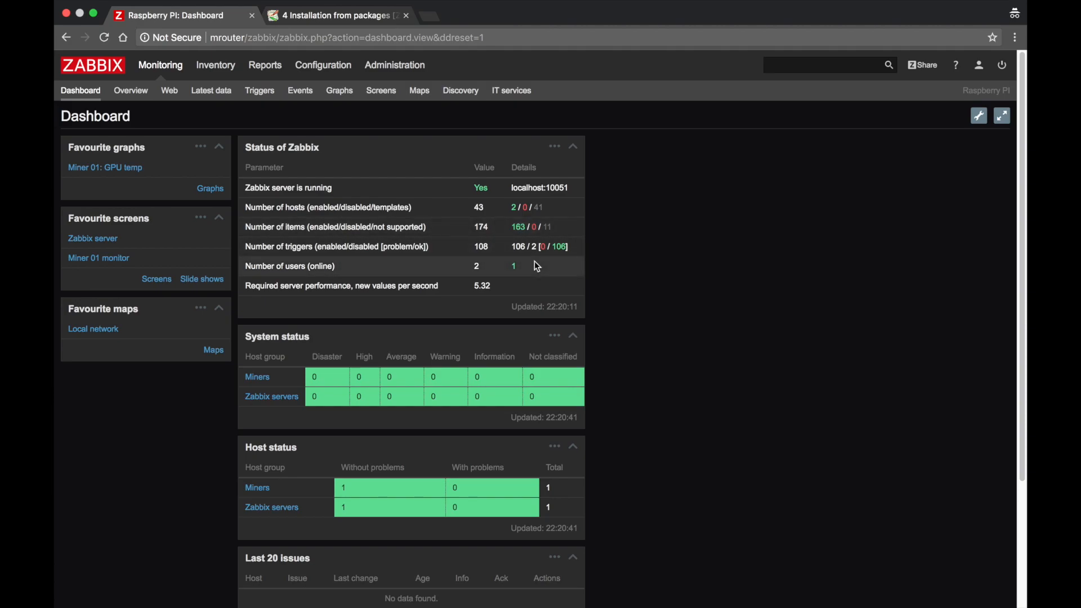
pyautogui.moveTo(510, 248); pyautogui.dragTo(526, 252)
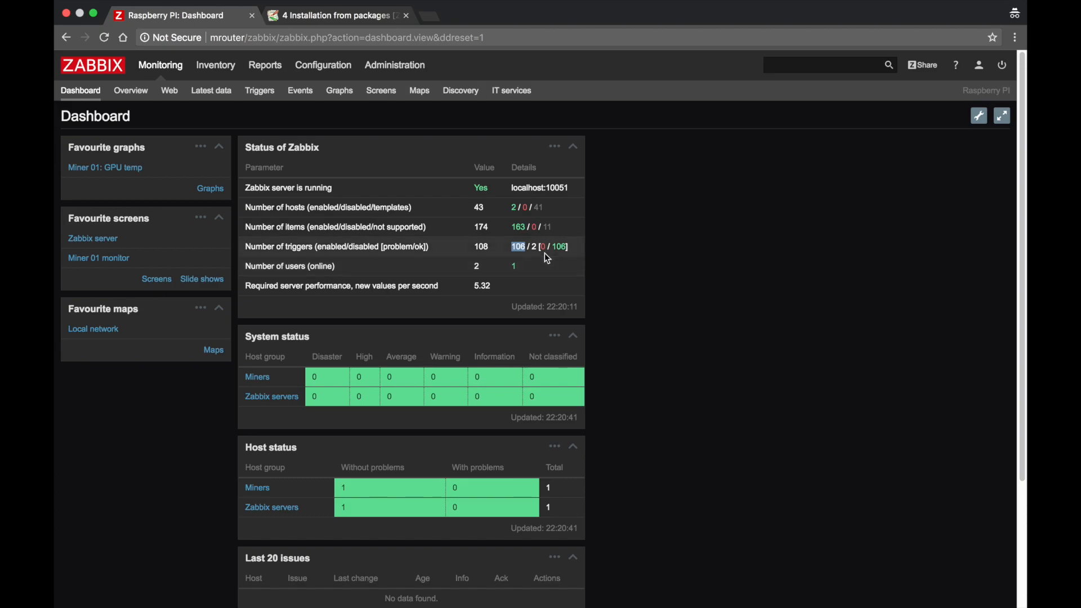
pyautogui.scroll(-1, 574, 291)
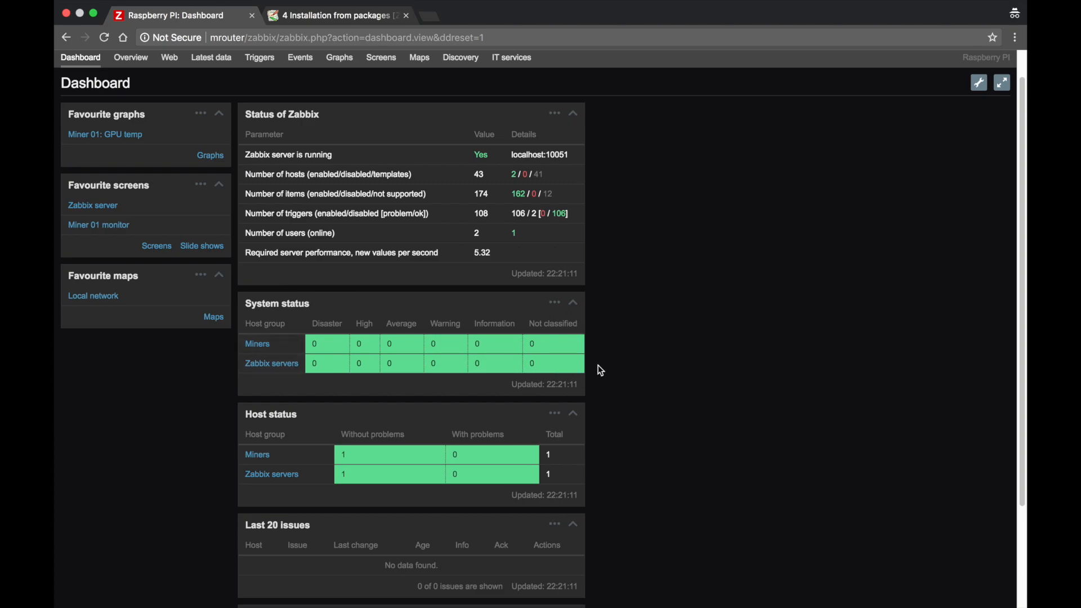
pyautogui.scroll(-5, 596, 368)
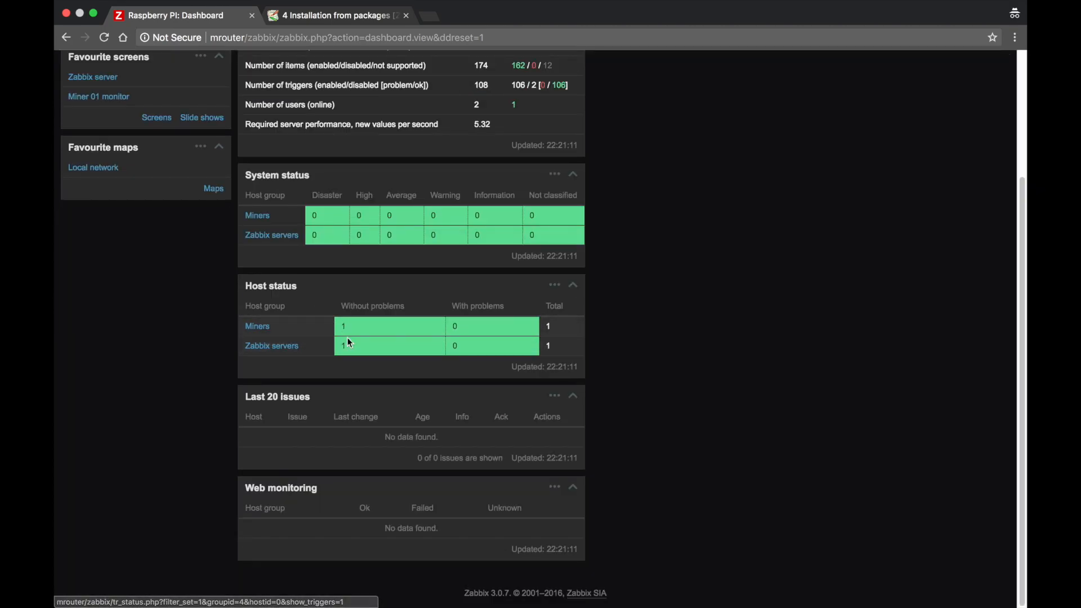
pyautogui.scroll(6, 580, 314)
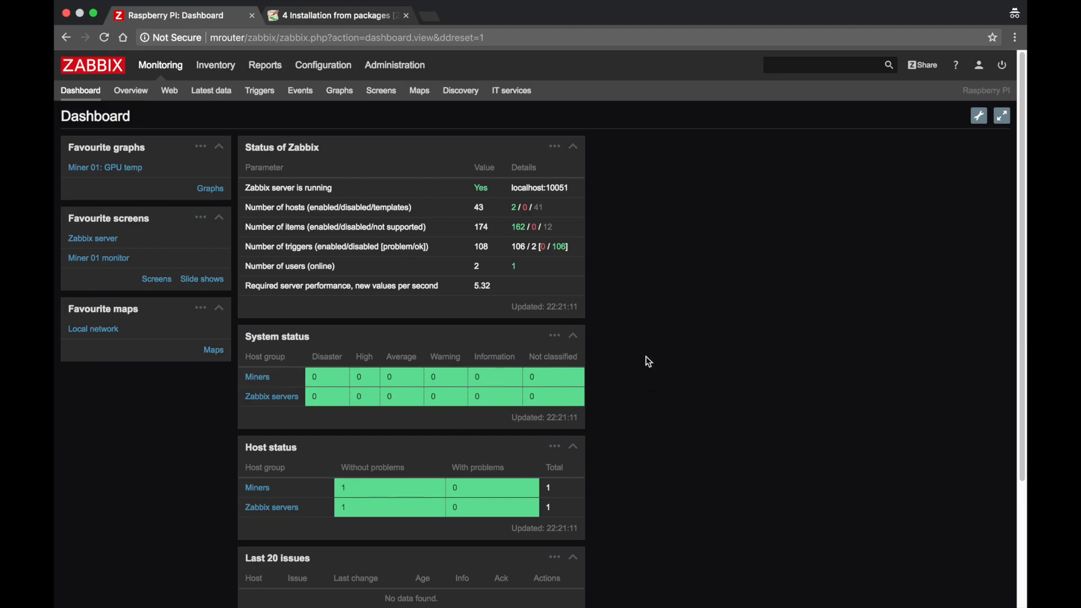
pyautogui.scroll(-3, 651, 380)
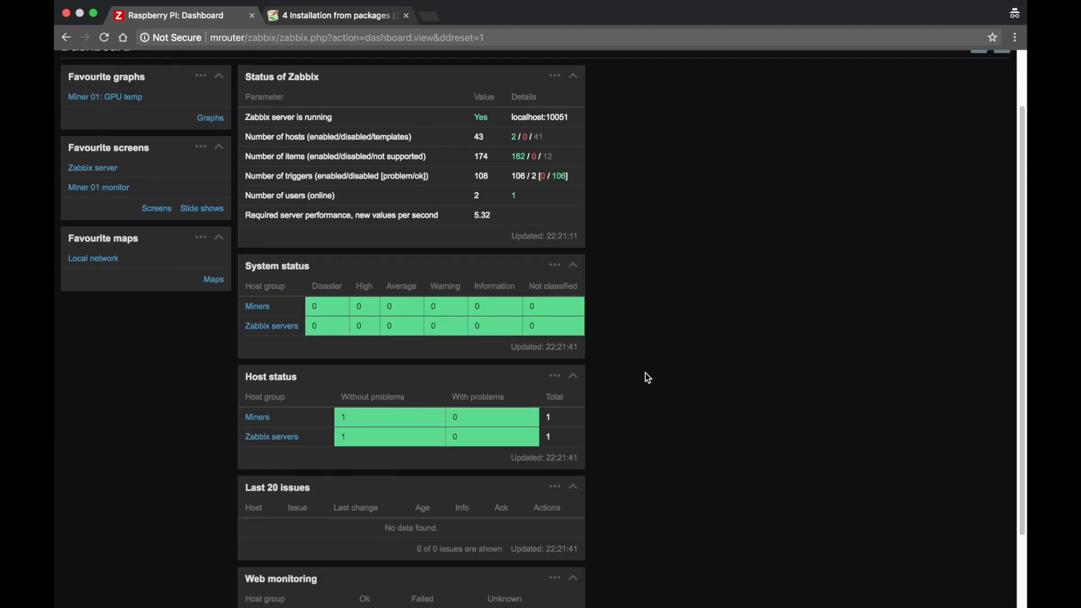
pyautogui.scroll(3, 649, 376)
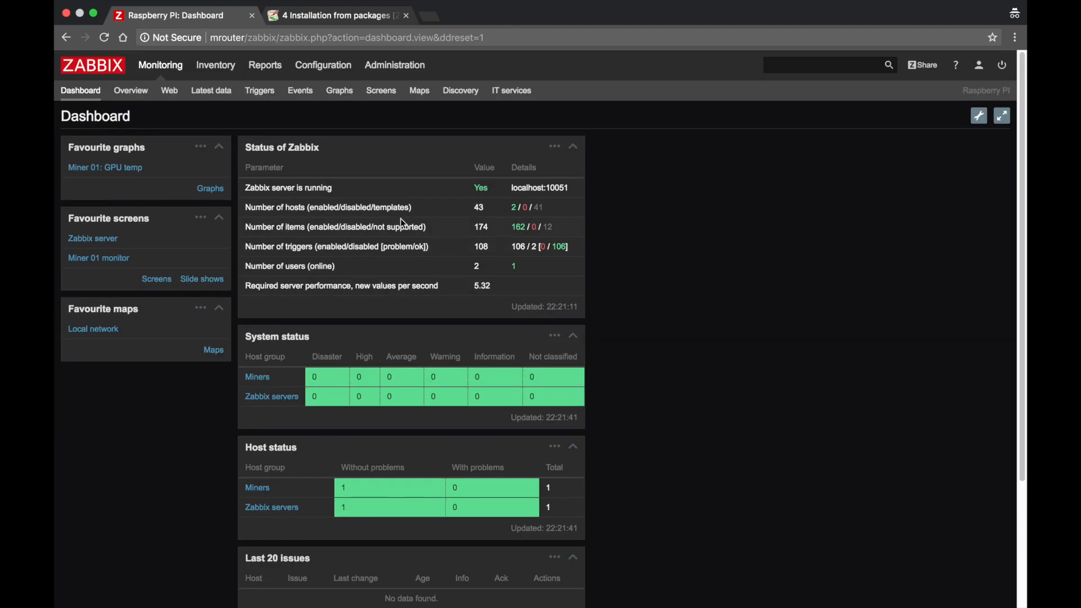
# Open the latest data for Miner 01 and examine the fan speed and temperature readings in the GPU group
pyautogui.click(224, 91)
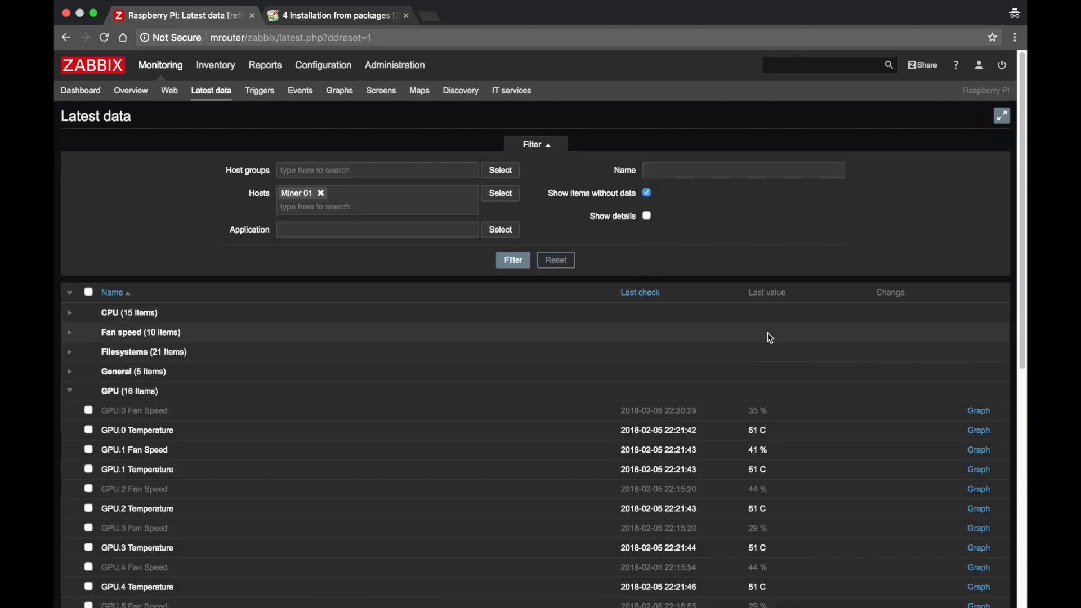
pyautogui.scroll(-1, 768, 332)
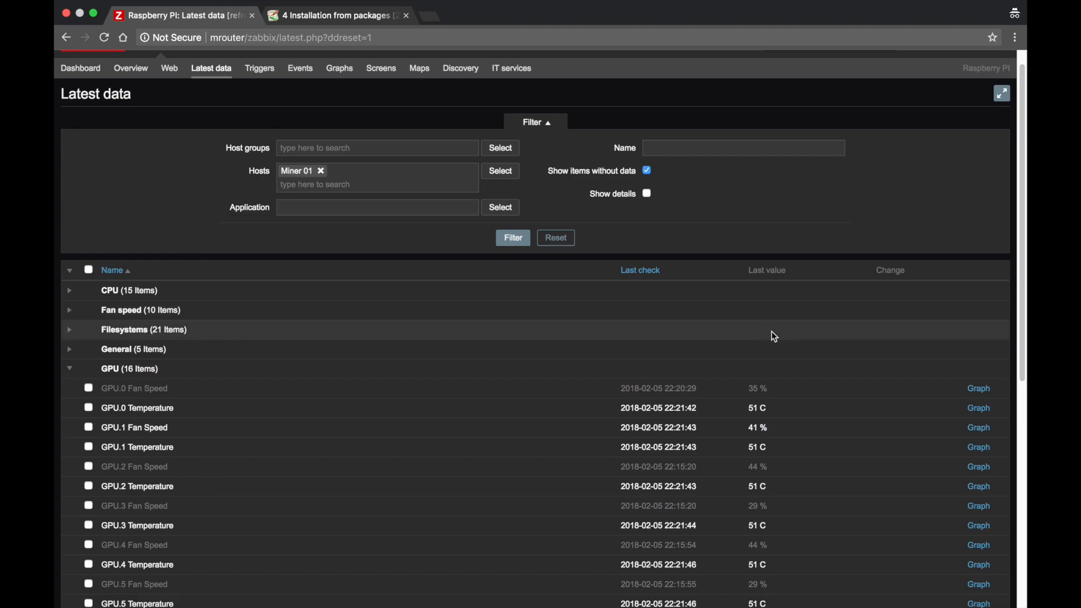
pyautogui.scroll(-2, 744, 332)
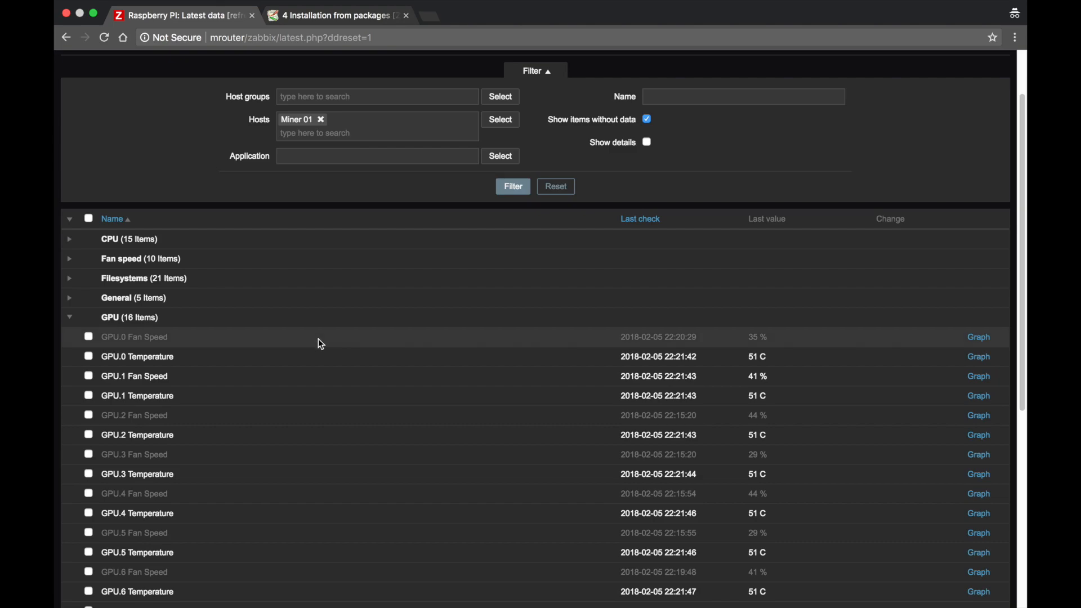
pyautogui.click(70, 319)
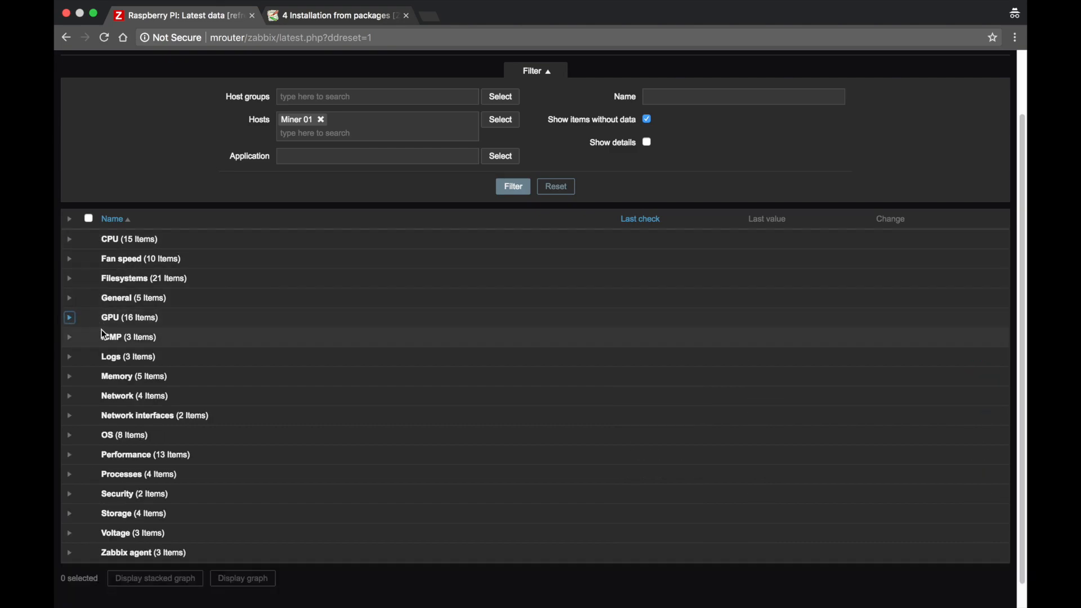
pyautogui.click(71, 318)
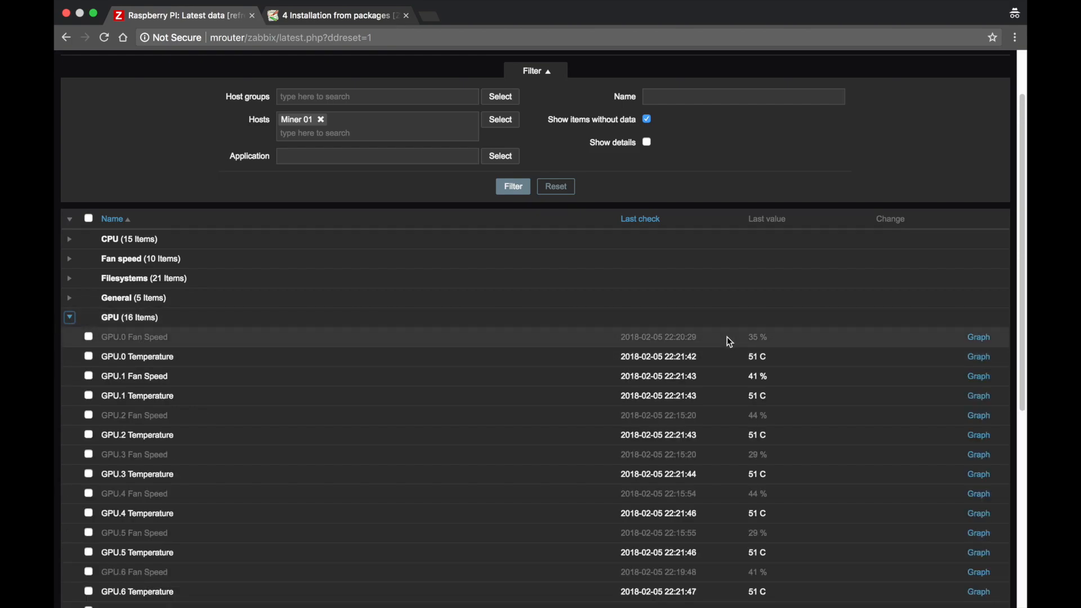
pyautogui.scroll(-1, 720, 401)
pyautogui.scroll(-3, 719, 400)
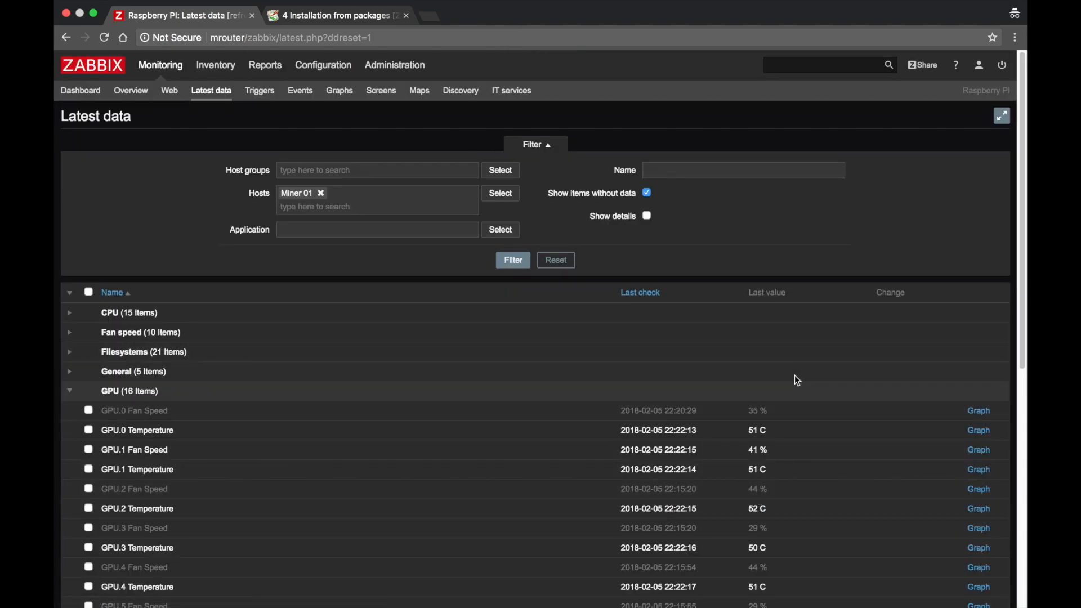
pyautogui.scroll(-5, 798, 374)
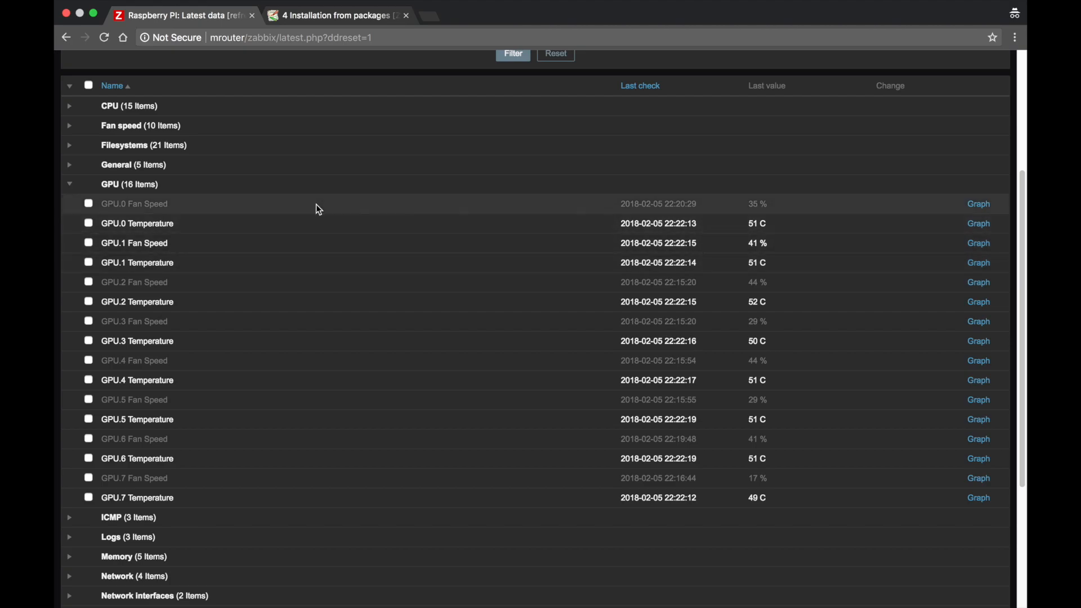
# Graph the fan speed and temperature items of GPU.0, GPU.1 and GPU.2 together and widen the displayed period to 23 days
pyautogui.click(89, 204)
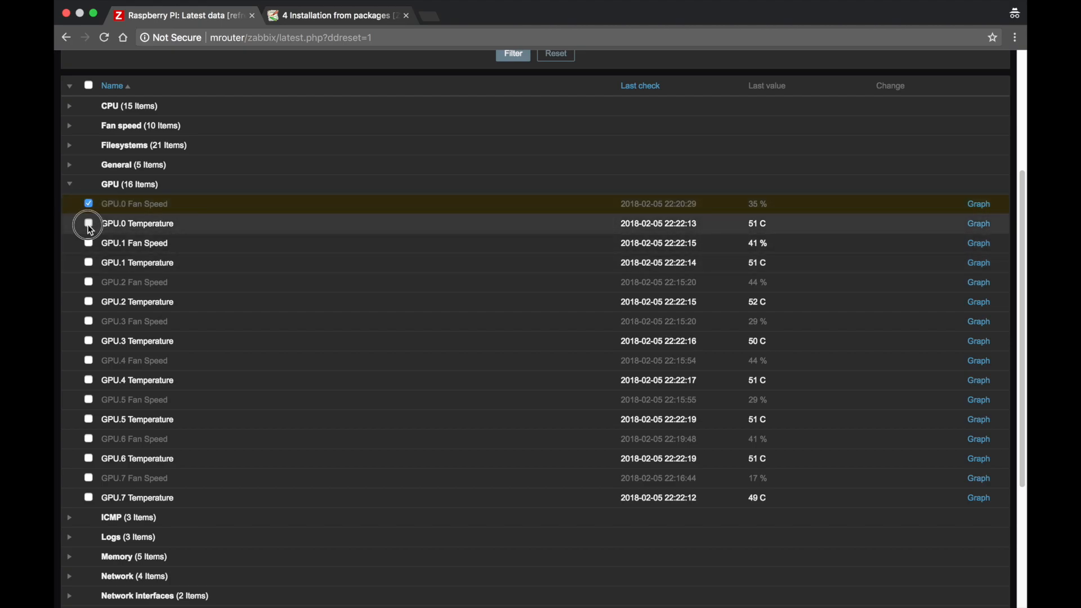
pyautogui.click(89, 224)
pyautogui.click(89, 244)
pyautogui.click(89, 263)
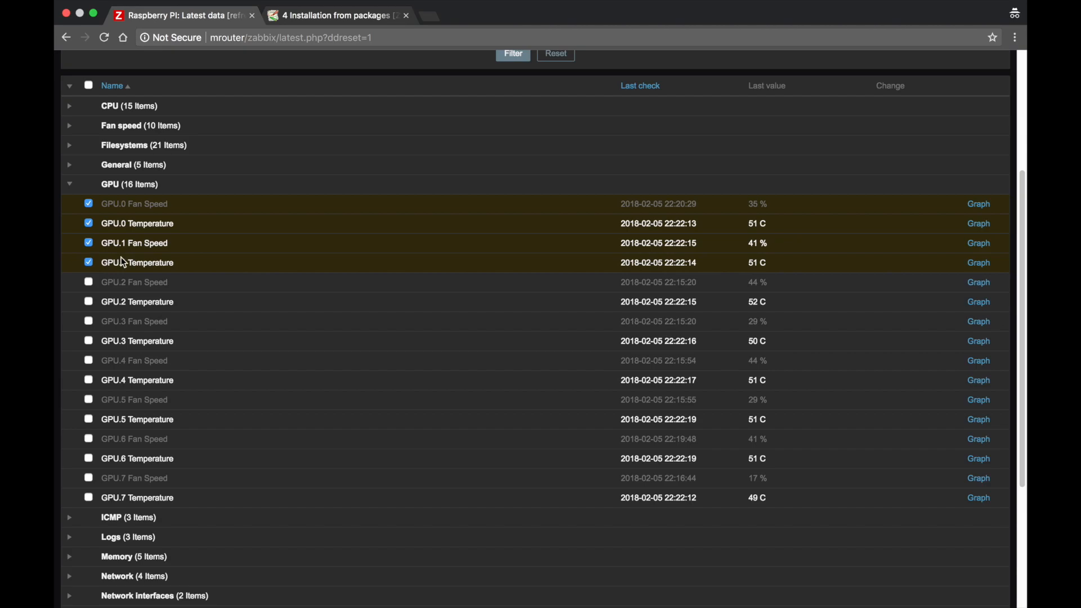
pyautogui.scroll(-3, 124, 261)
pyautogui.scroll(3, 125, 138)
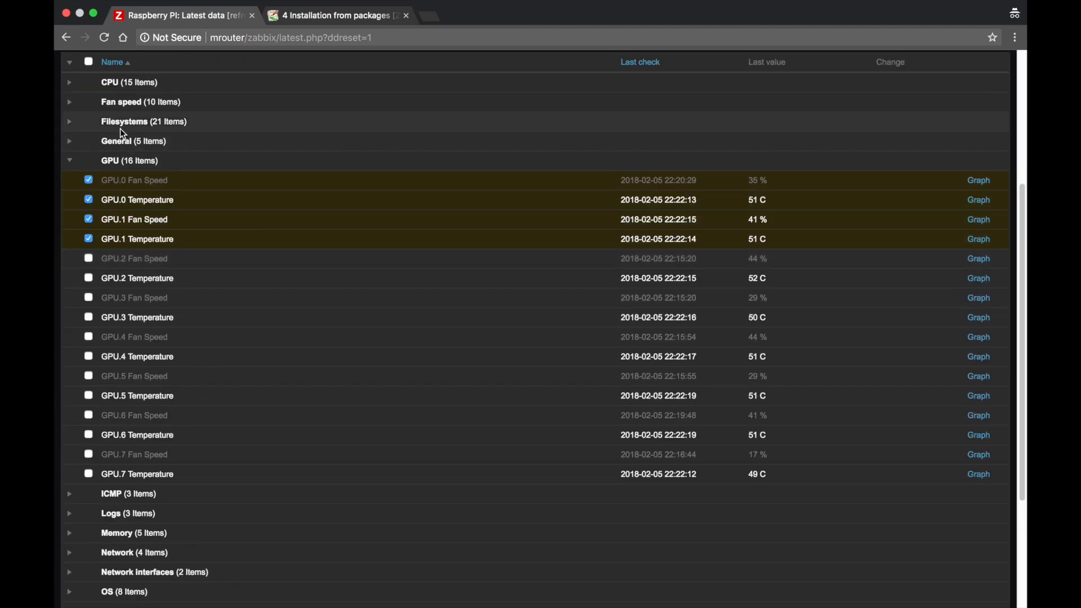
pyautogui.click(88, 258)
pyautogui.click(87, 278)
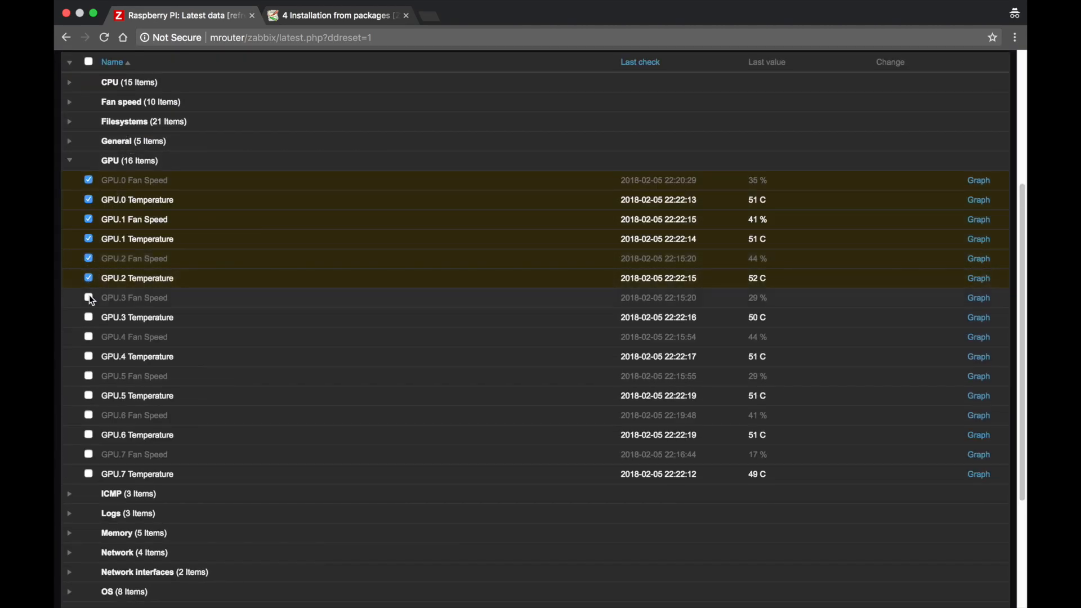
pyautogui.scroll(-3, 205, 288)
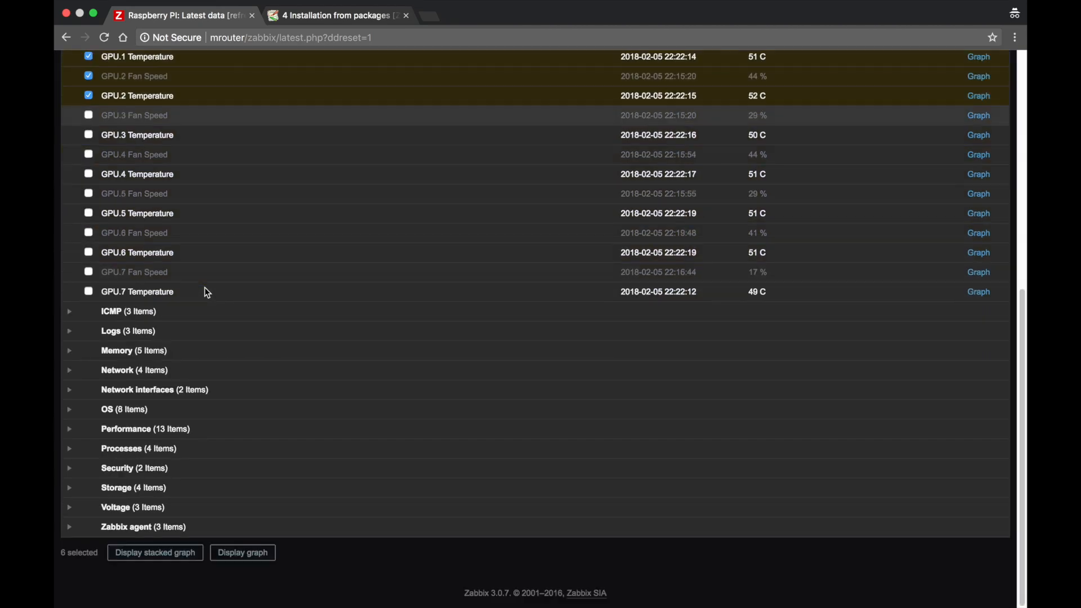
pyautogui.click(241, 552)
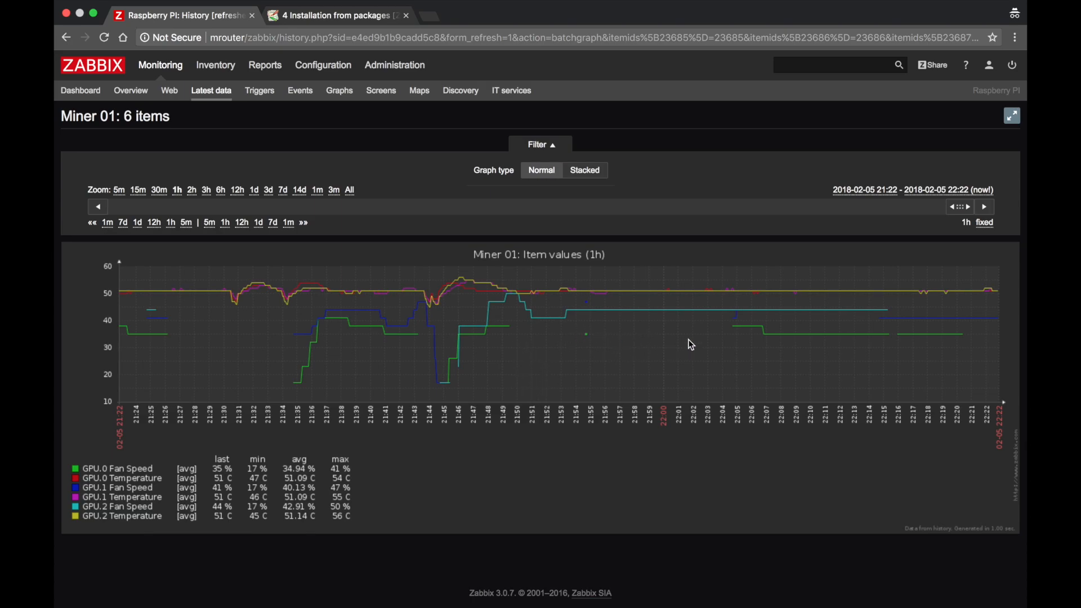
pyautogui.moveTo(951, 207); pyautogui.dragTo(835, 208)
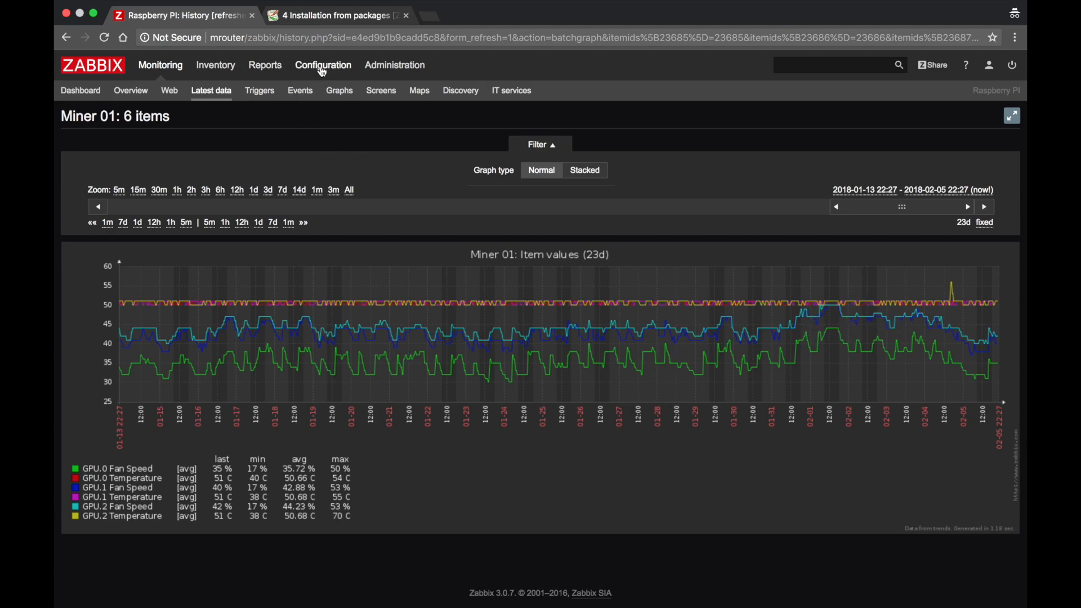
# Open the configuration of host Miner 01 from the list of configured hosts
pyautogui.moveTo(322, 72)
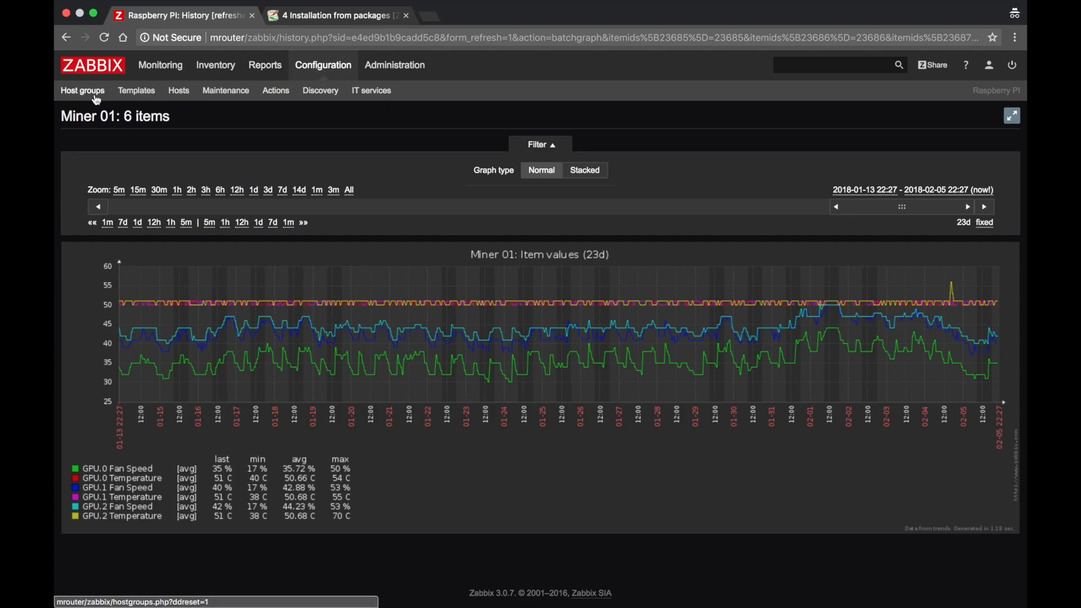
pyautogui.click(139, 93)
pyautogui.click(180, 93)
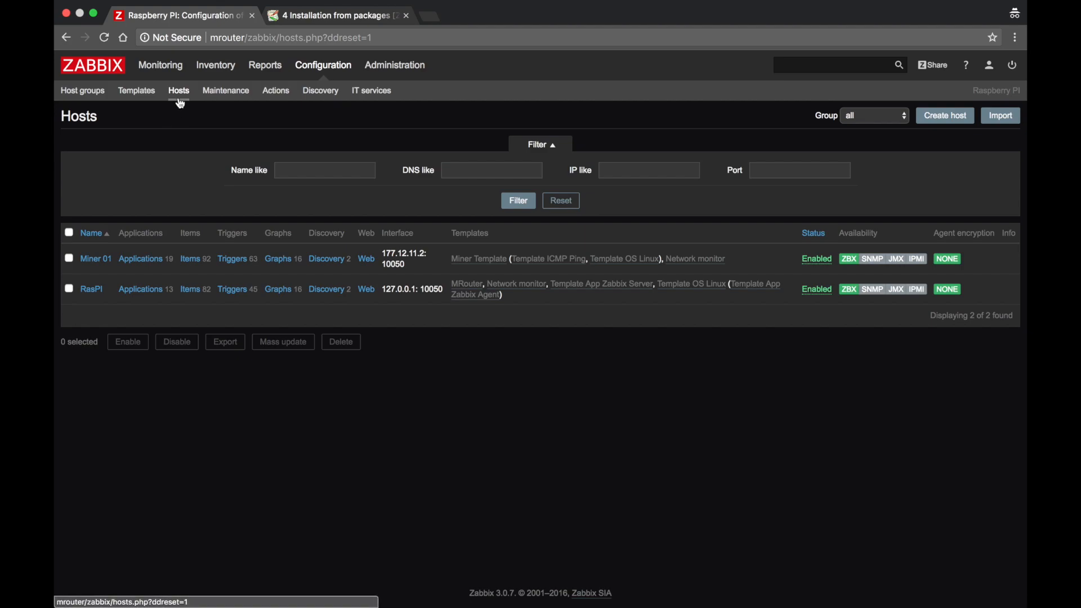
pyautogui.click(96, 263)
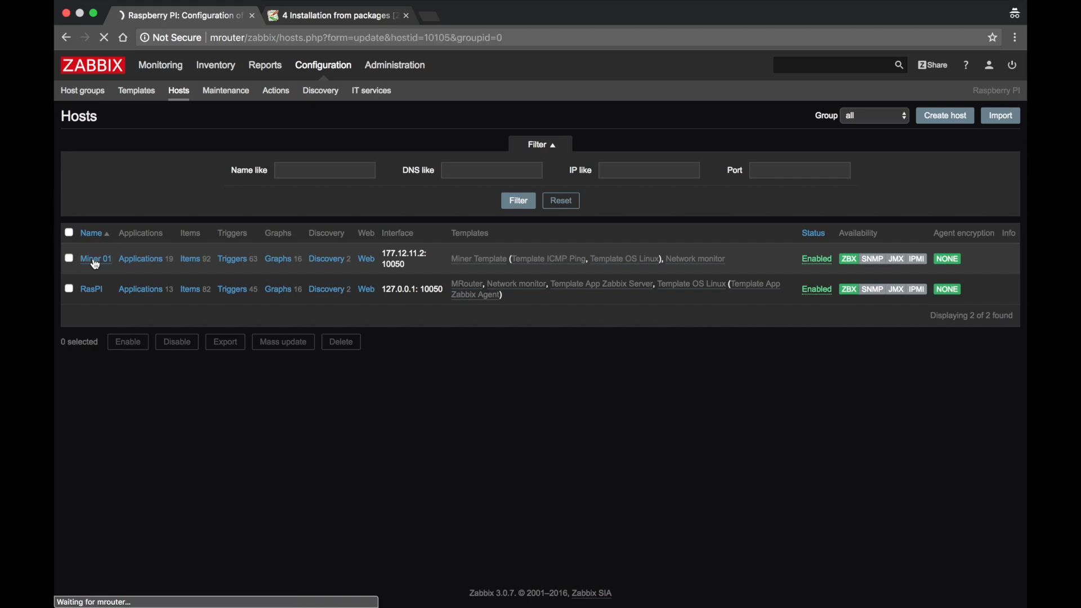
# Examine Miner 01's host name, group and agent interface IP address, and show its linked templates
pyautogui.scroll(-3, 151, 237)
pyautogui.scroll(3, 150, 236)
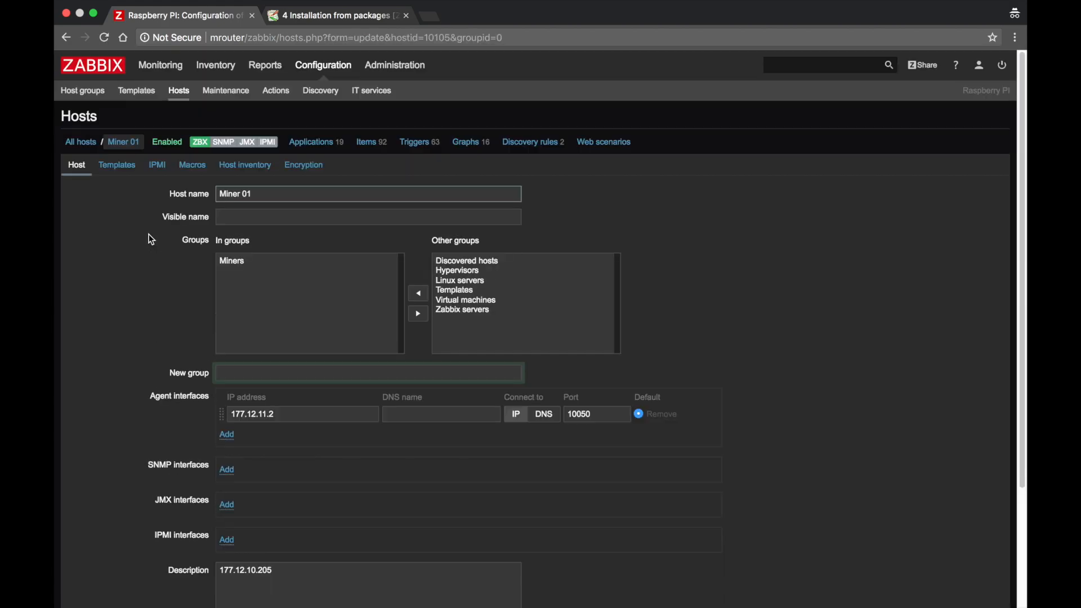
pyautogui.doubleClick(298, 415)
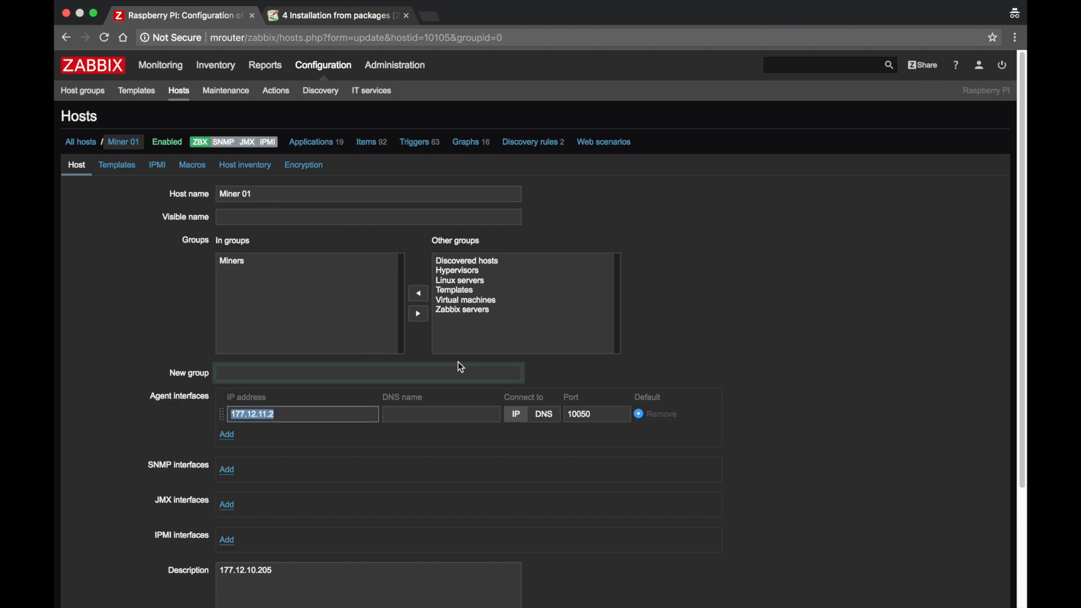
pyautogui.moveTo(252, 194); pyautogui.dragTo(216, 198)
pyautogui.click(137, 259)
pyautogui.scroll(-3, 142, 258)
pyautogui.scroll(3, 147, 261)
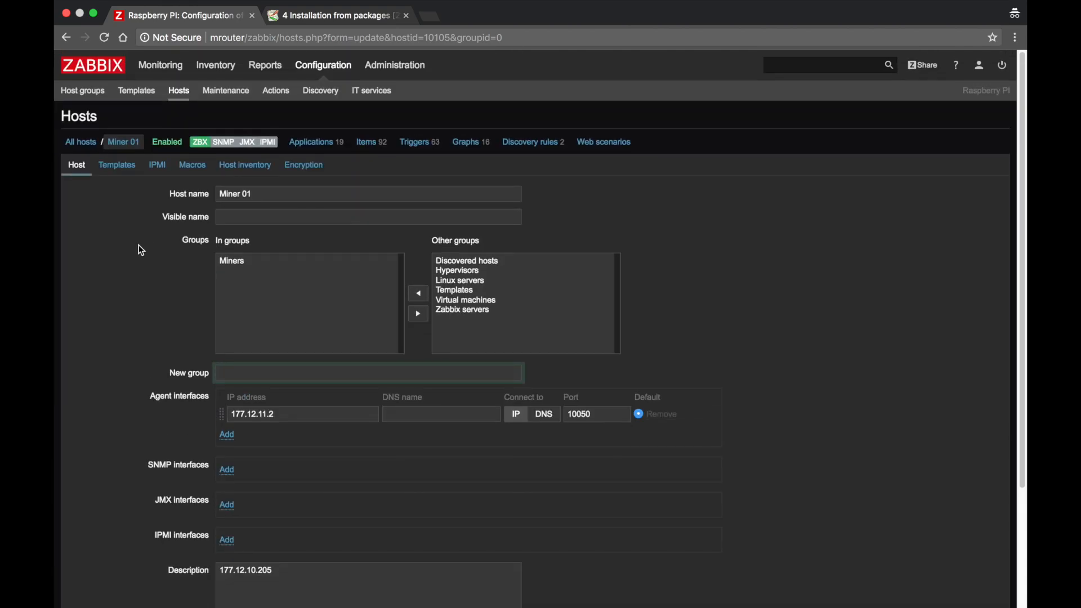
pyautogui.click(121, 168)
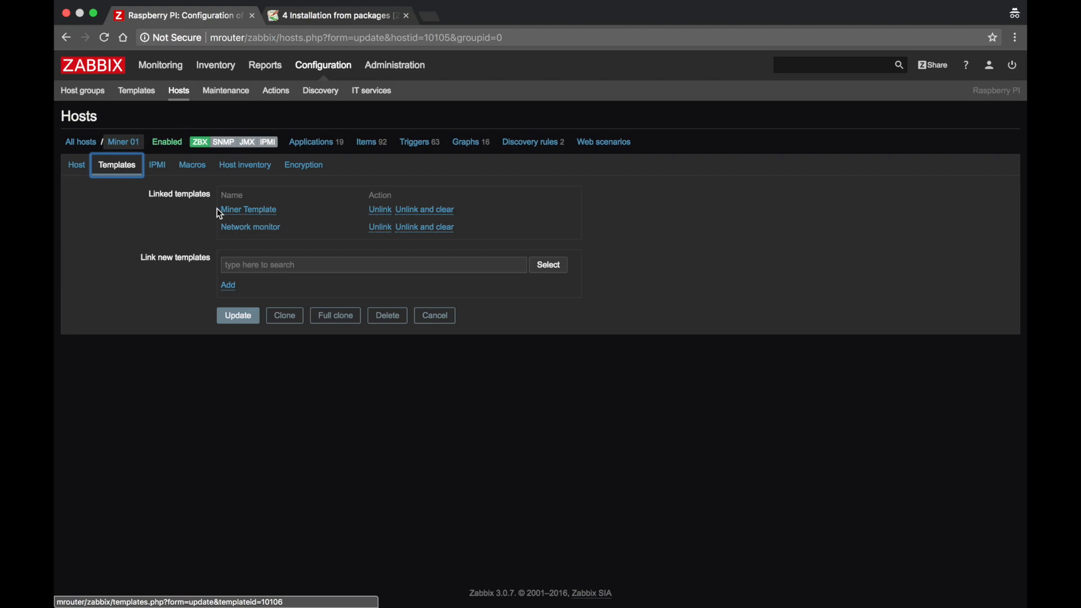
# Open the items of Miner 01 and examine their names, source templates, keys, intervals and applications
pyautogui.click(370, 148)
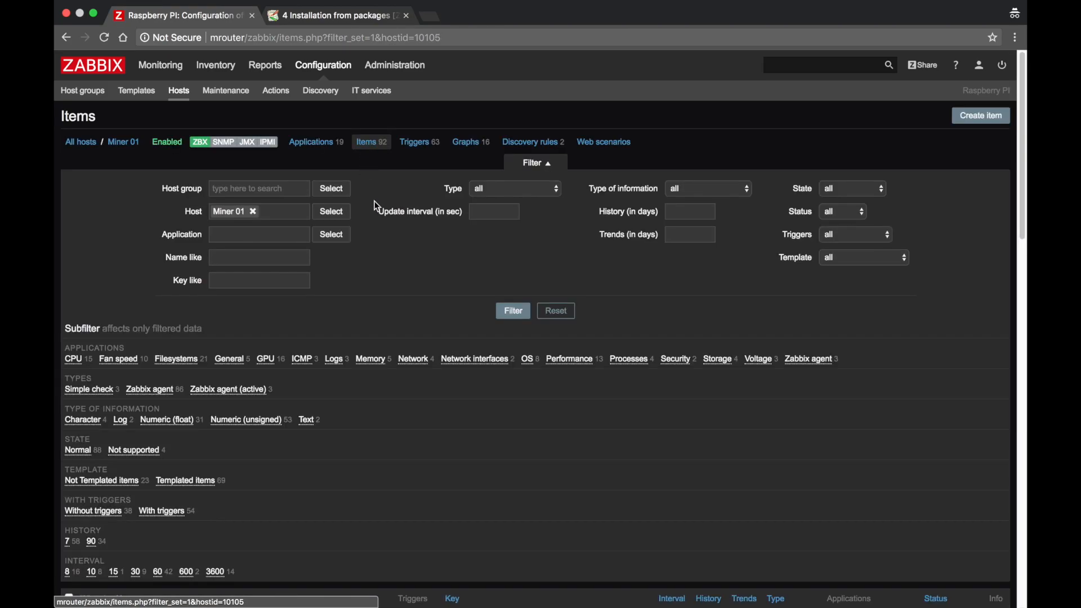
pyautogui.scroll(-1, 393, 249)
pyautogui.scroll(-20, 393, 249)
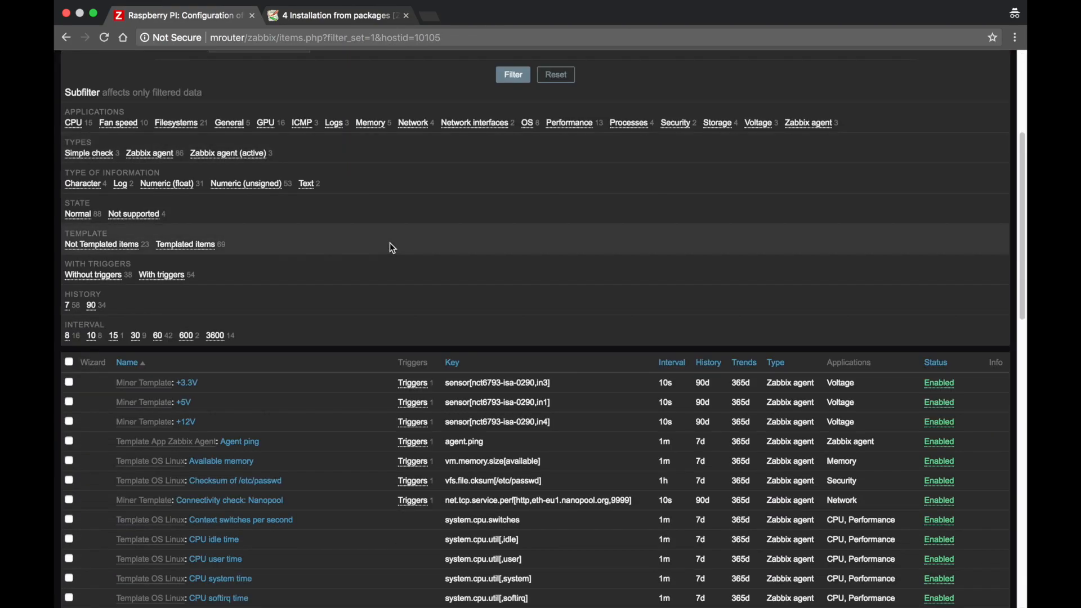
pyautogui.scroll(7, 389, 241)
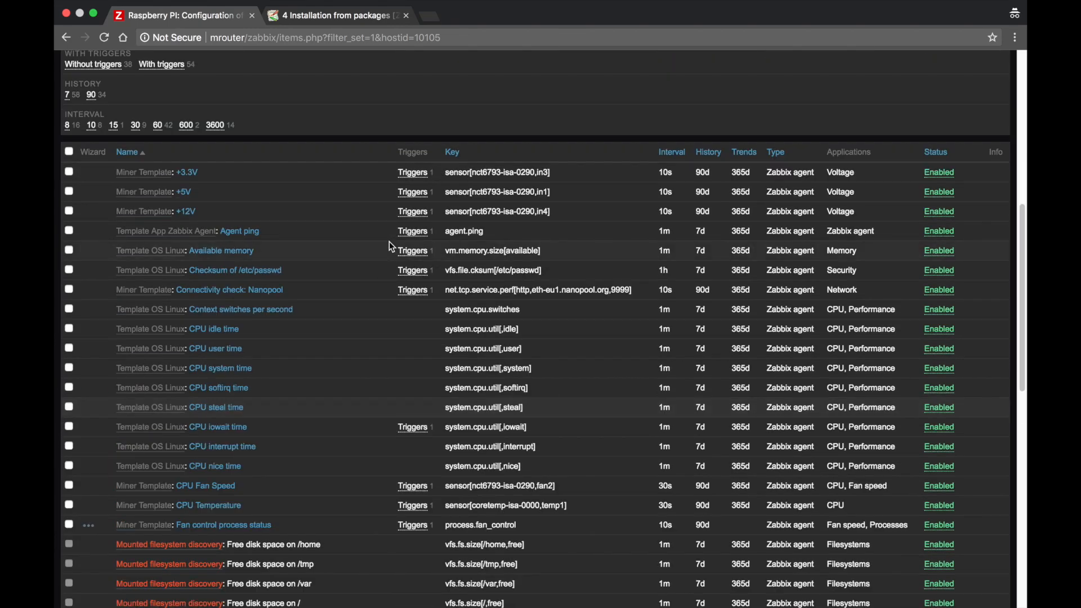
pyautogui.scroll(18, 389, 241)
pyautogui.scroll(-20, 392, 248)
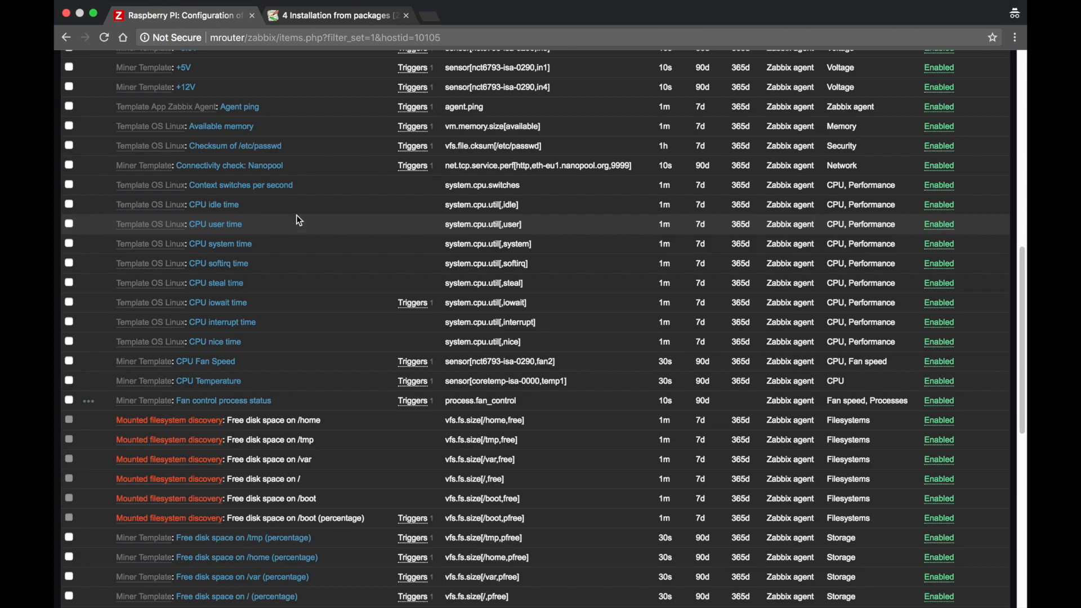
pyautogui.scroll(3, 300, 221)
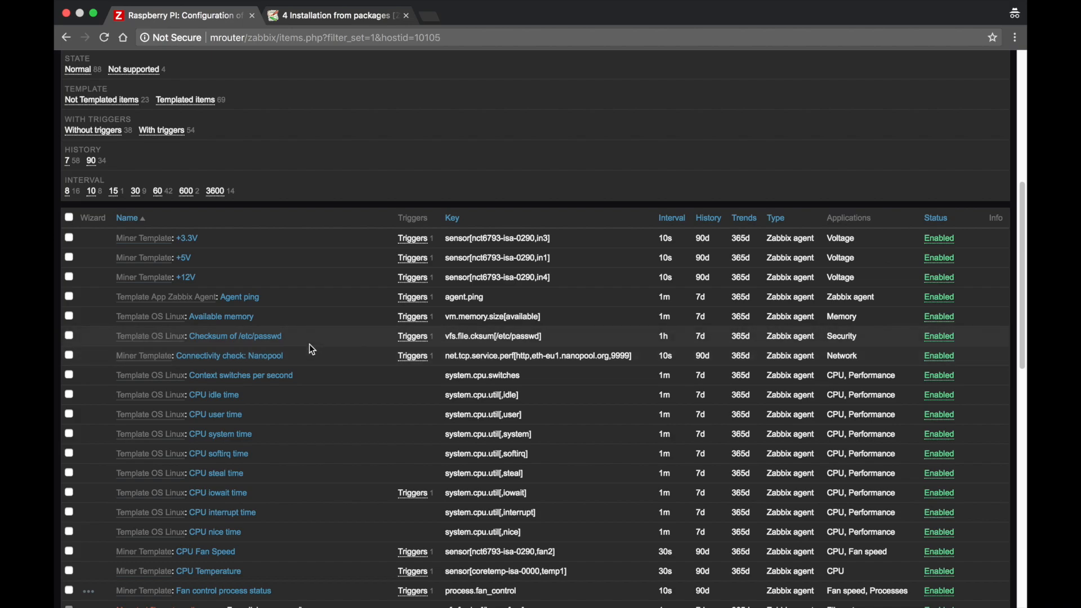
pyautogui.scroll(-1, 312, 350)
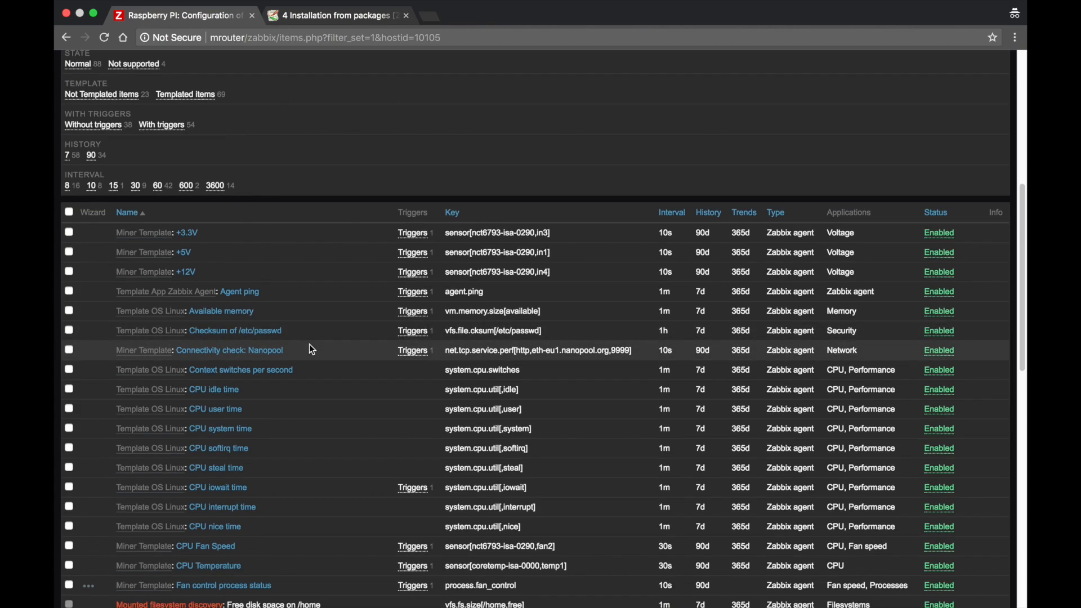
pyautogui.scroll(-2, 312, 349)
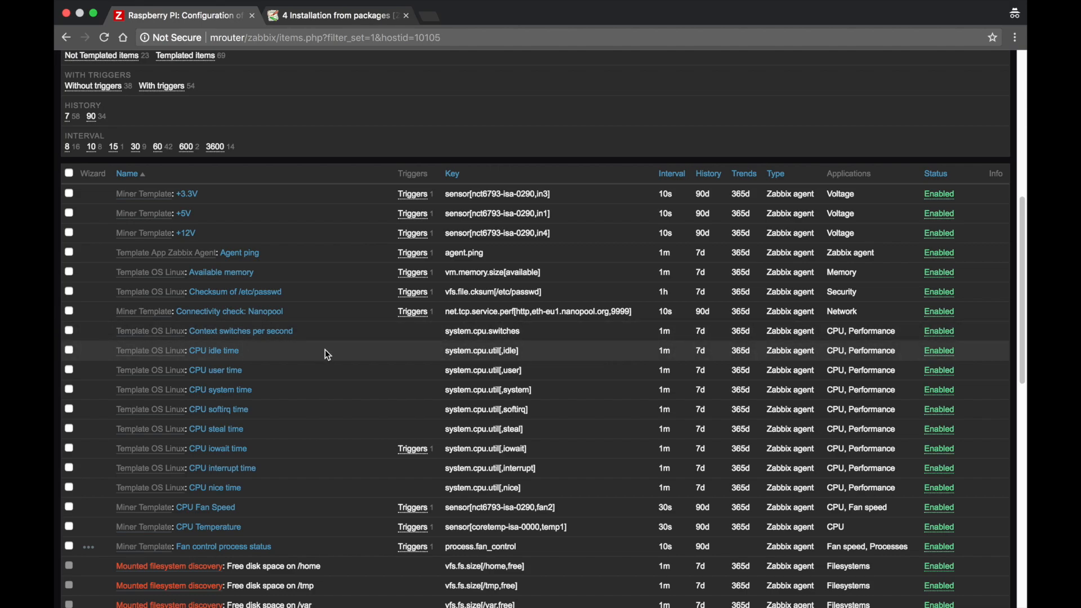
pyautogui.scroll(-1, 321, 348)
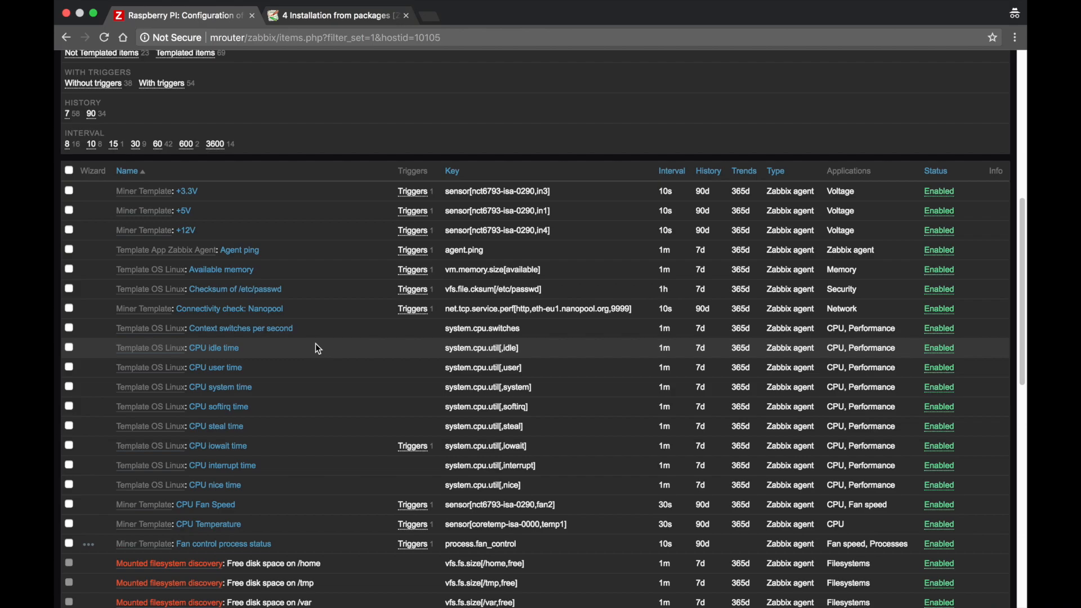
pyautogui.scroll(15, 319, 349)
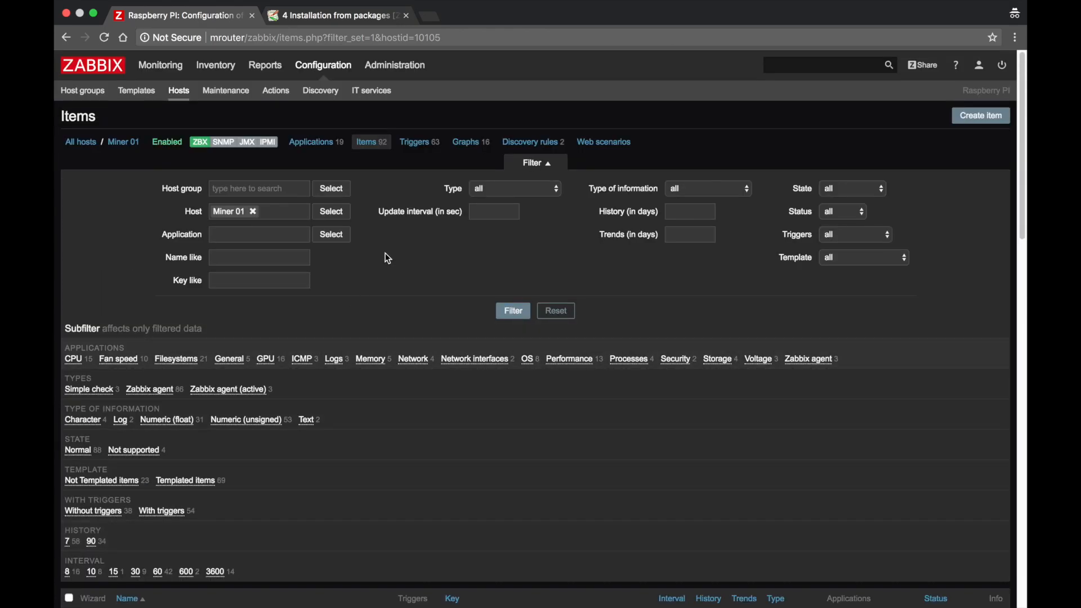
pyautogui.scroll(-15, 299, 409)
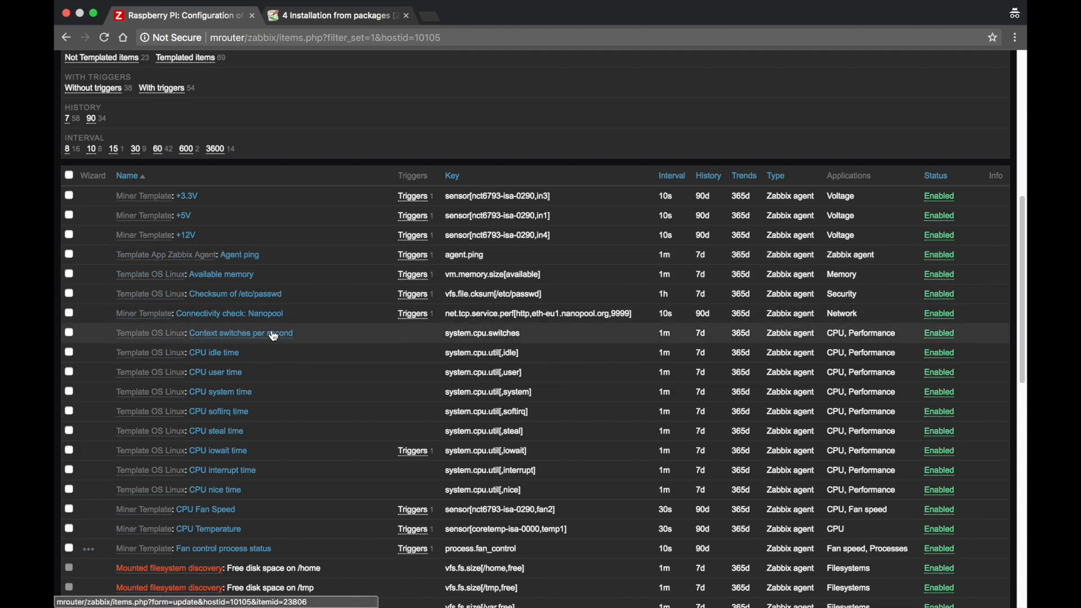
pyautogui.scroll(8, 272, 330)
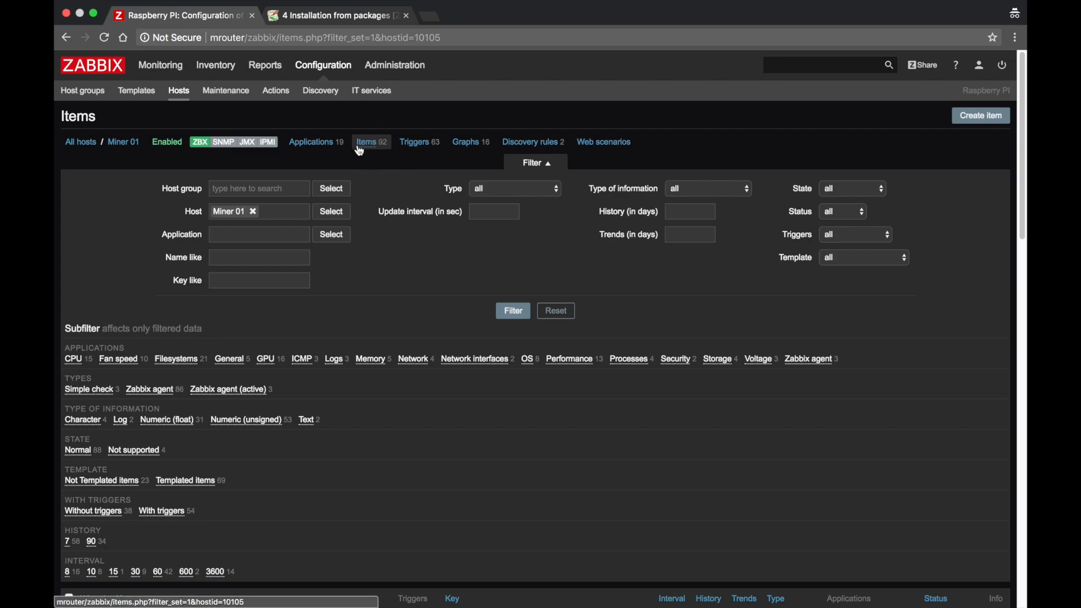
# Review Miner 01's triggers with their severities and expressions, followed by its graphs and discovery rules
pyautogui.click(420, 146)
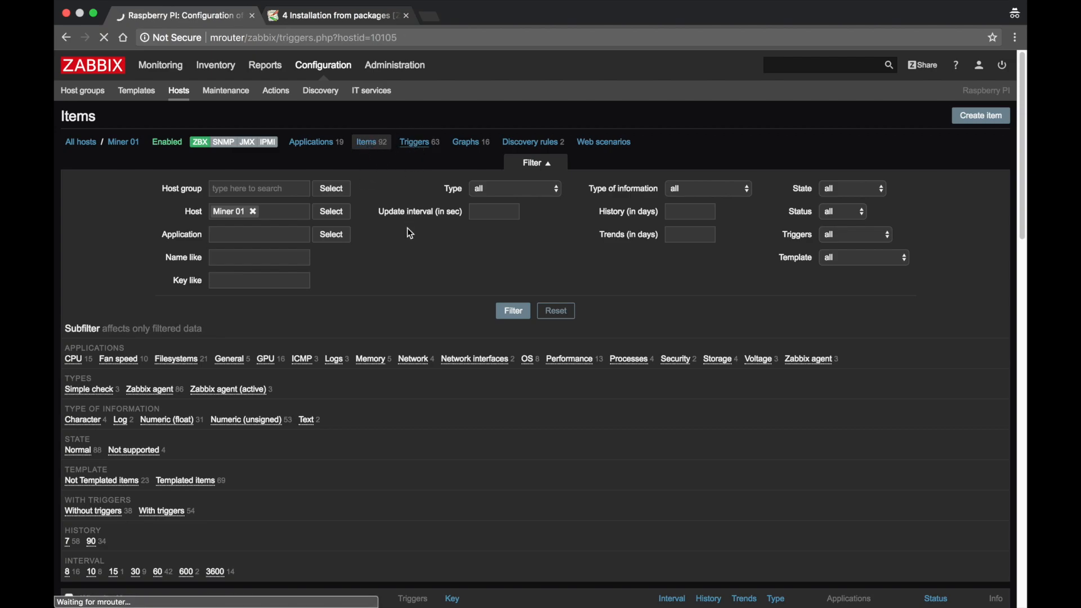
pyautogui.scroll(-3, 410, 233)
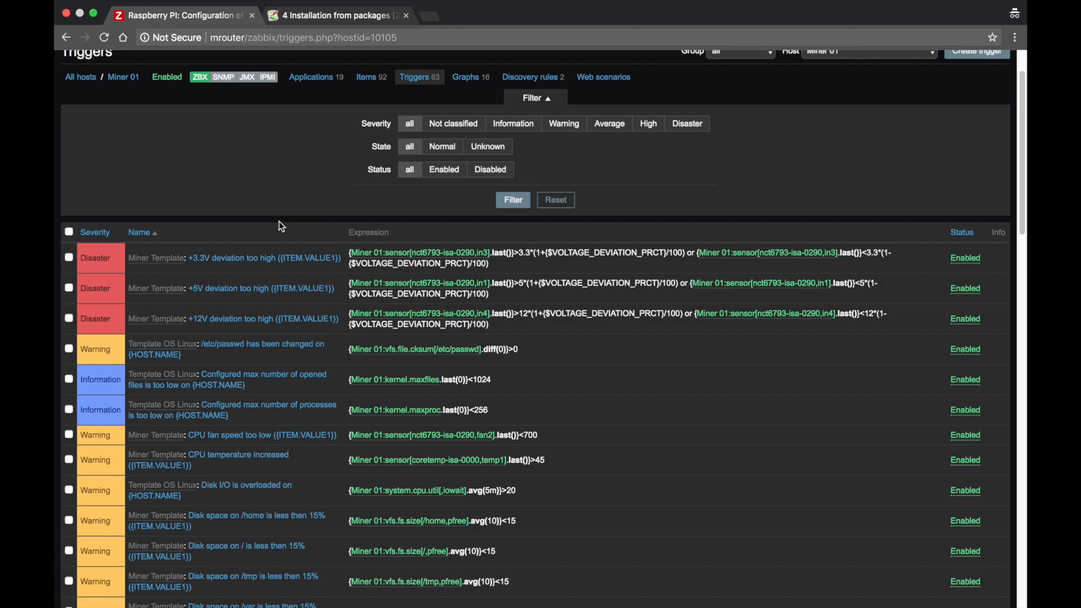
pyautogui.scroll(2, 281, 225)
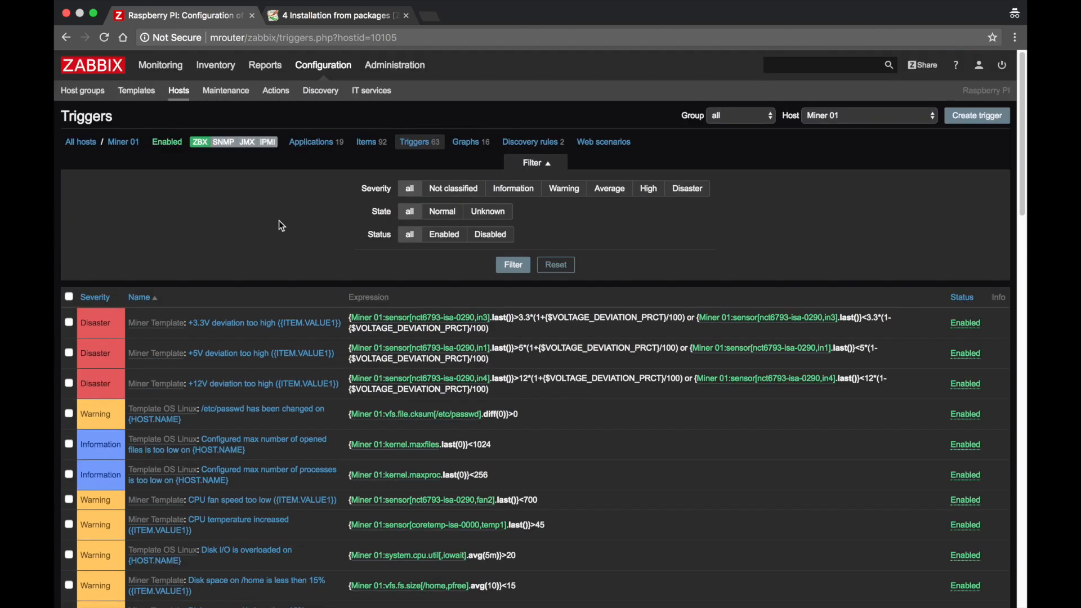
pyautogui.click(472, 144)
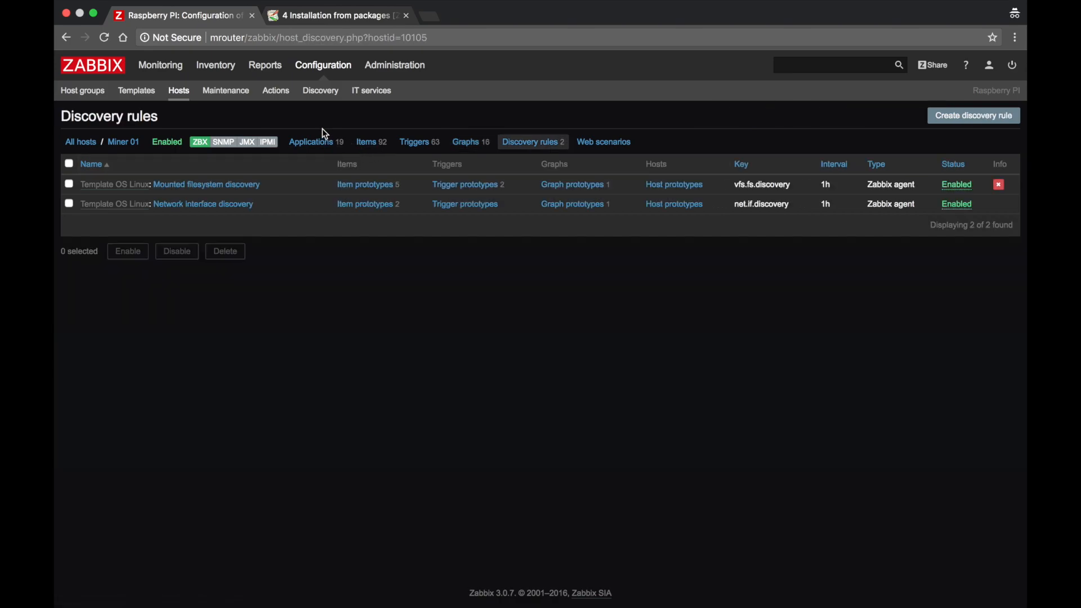
# Open the items of Miner Template from the list of templates and examine them down to the GPU fan speed and temperature entries
pyautogui.click(147, 93)
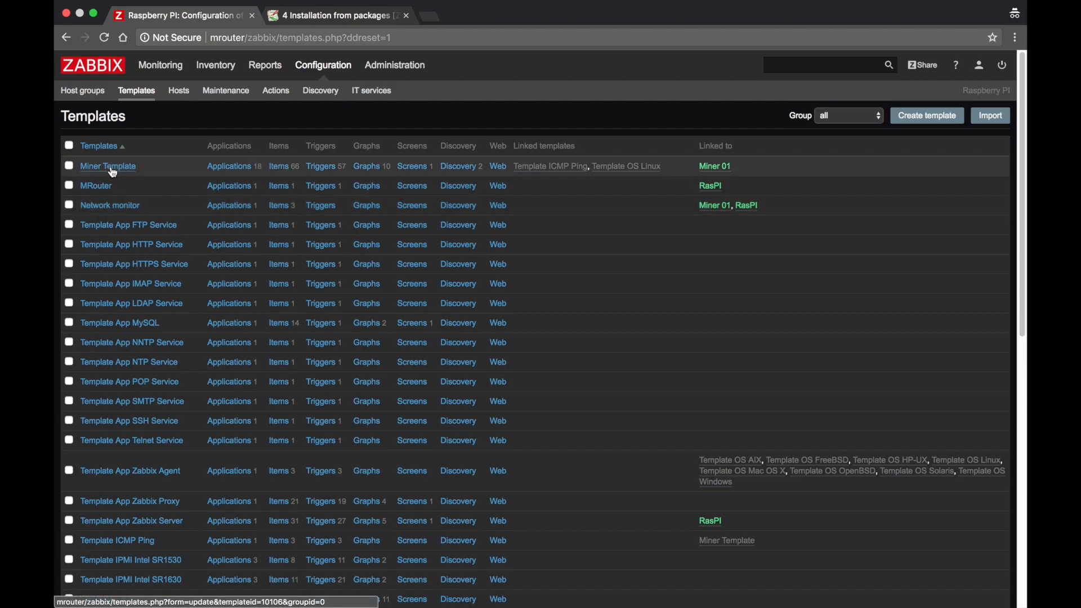
pyautogui.click(282, 168)
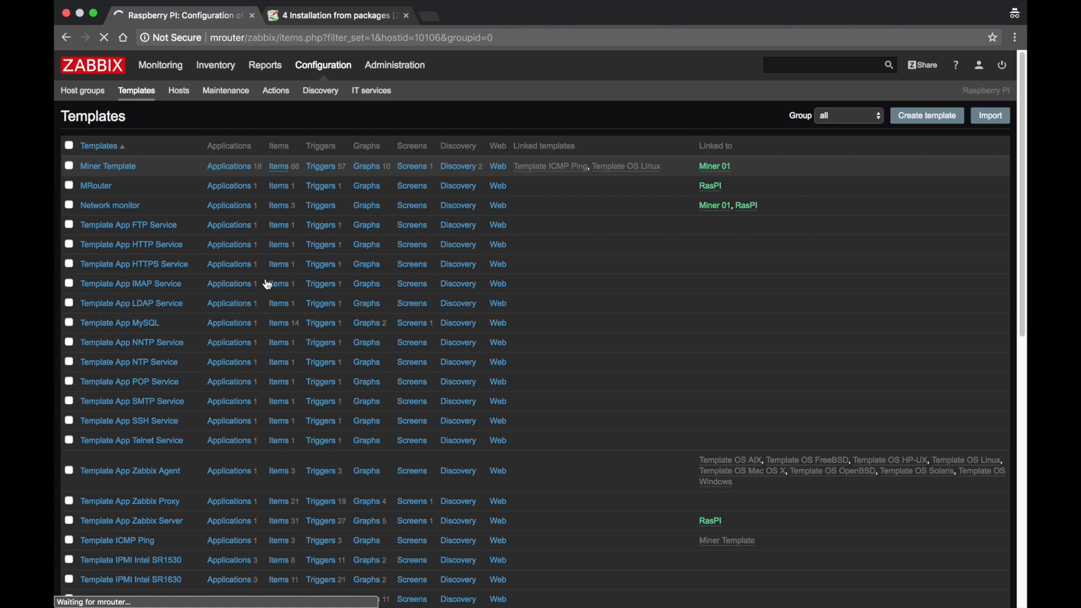
pyautogui.scroll(-1, 315, 286)
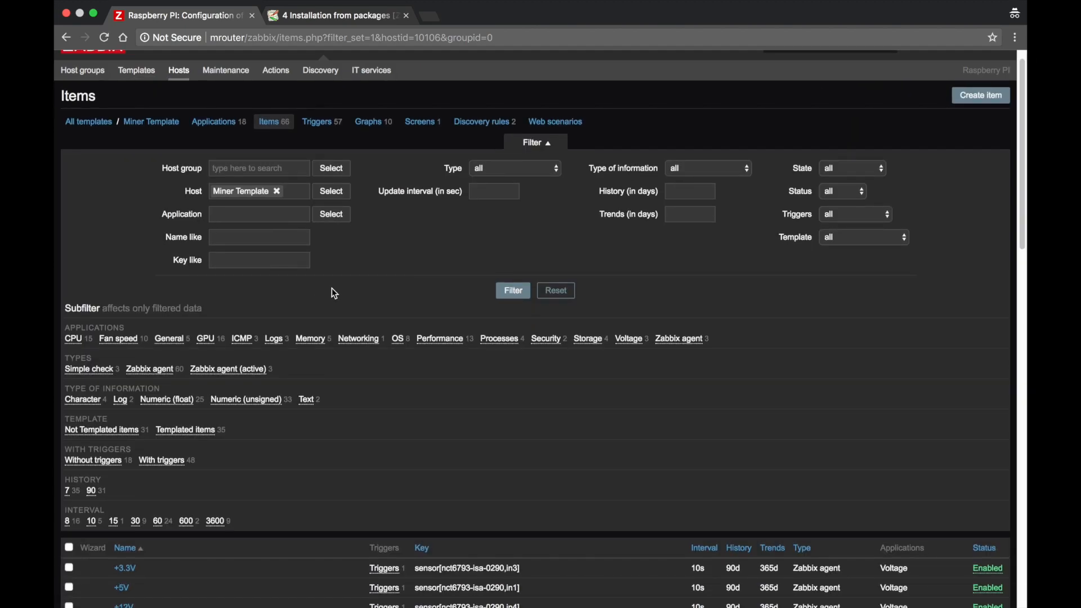
pyautogui.scroll(-10, 335, 293)
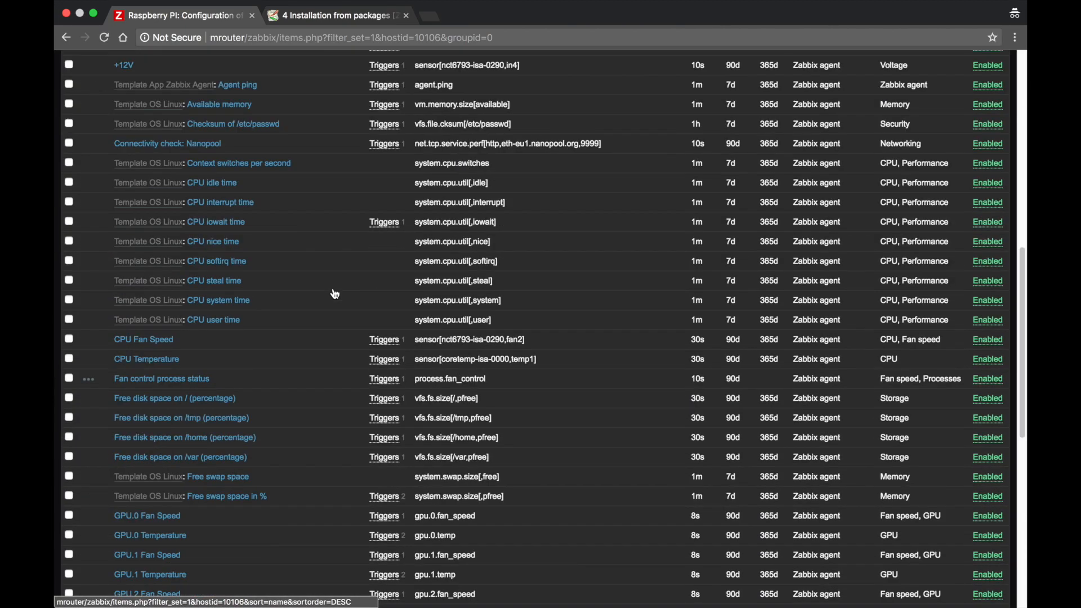
pyautogui.scroll(3, 335, 293)
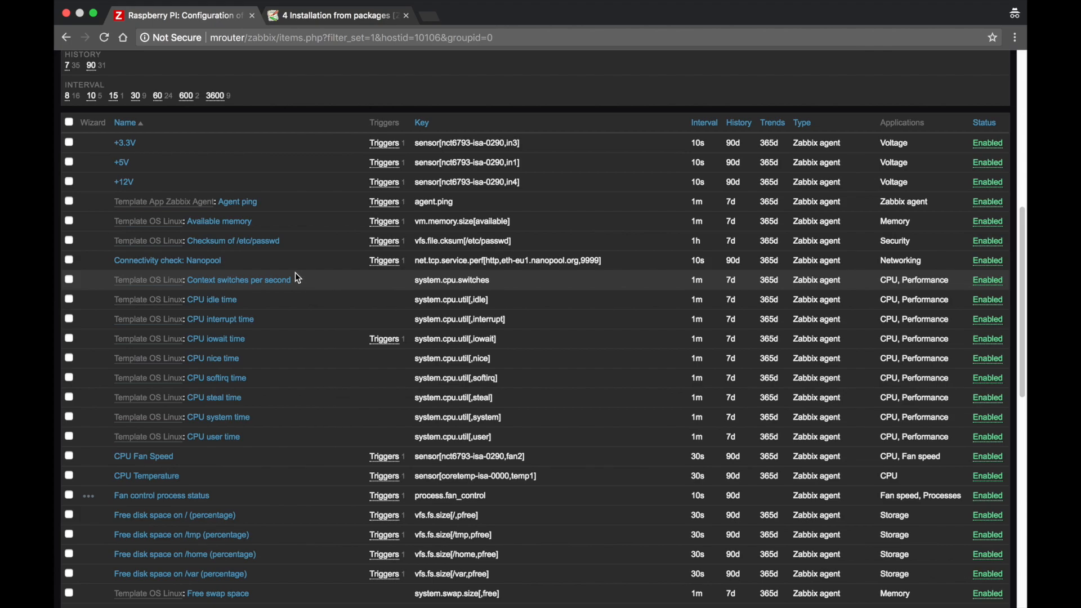
pyautogui.scroll(-13, 299, 278)
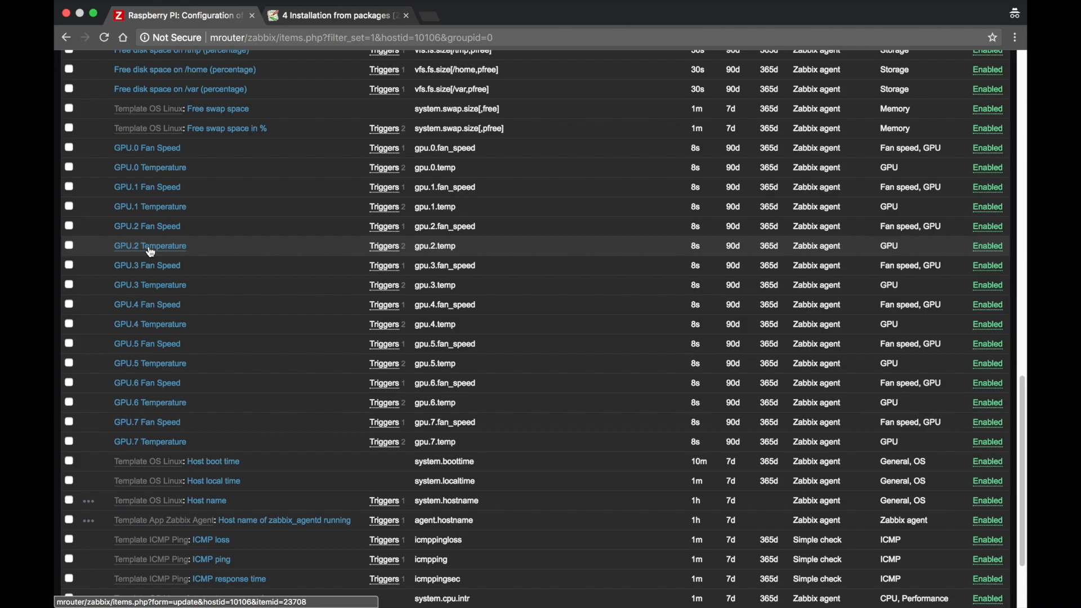
# Open the GPU.2 Temperature item of Miner Template and examine its name, type and key
pyautogui.click(176, 251)
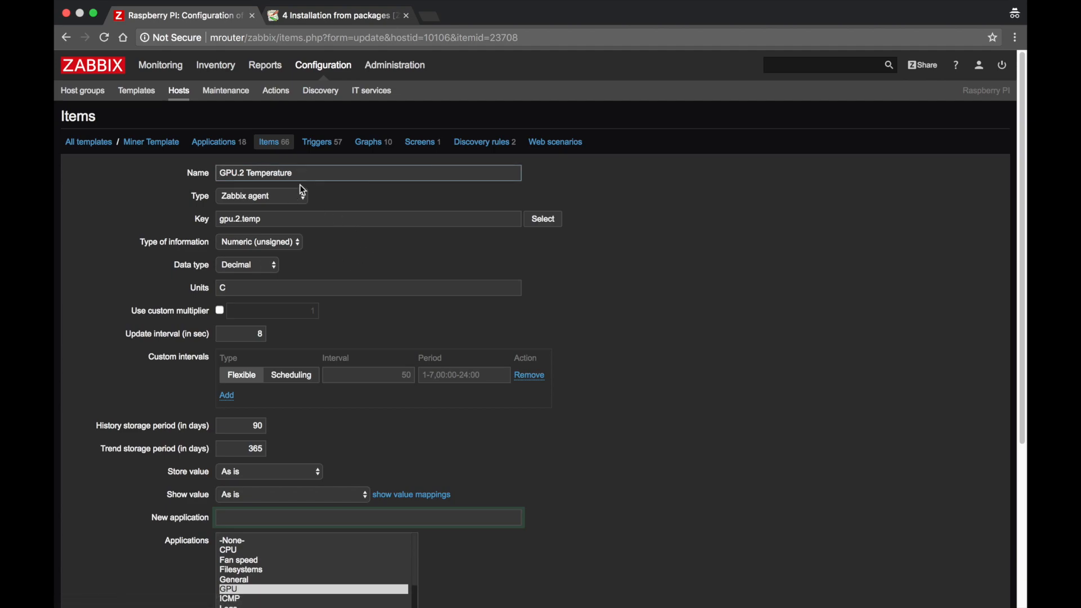
pyautogui.click(308, 172)
pyautogui.moveTo(308, 173); pyautogui.dragTo(193, 173)
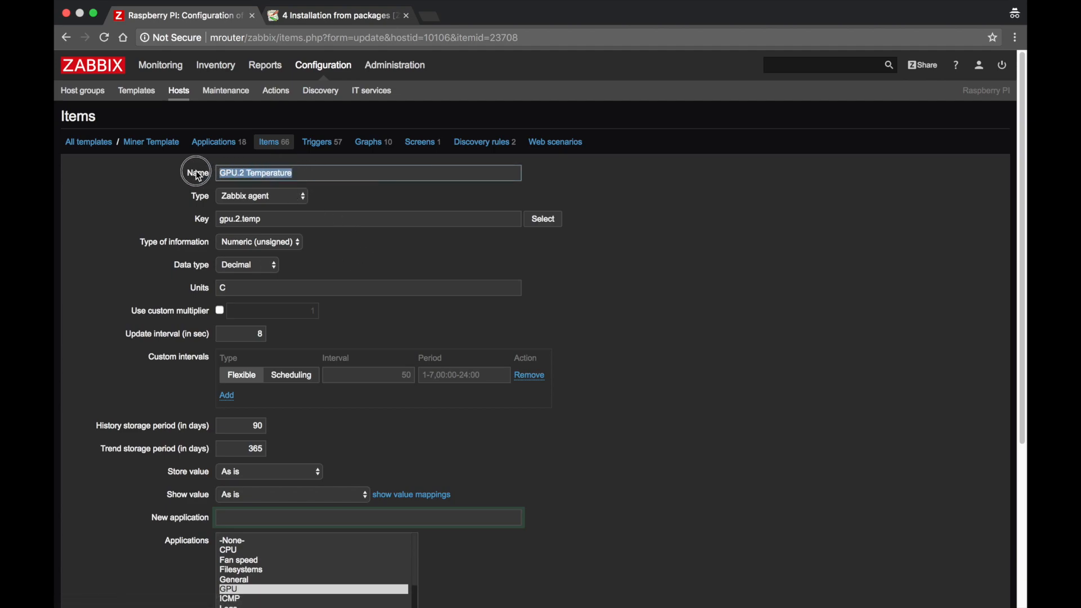
pyautogui.click(289, 198)
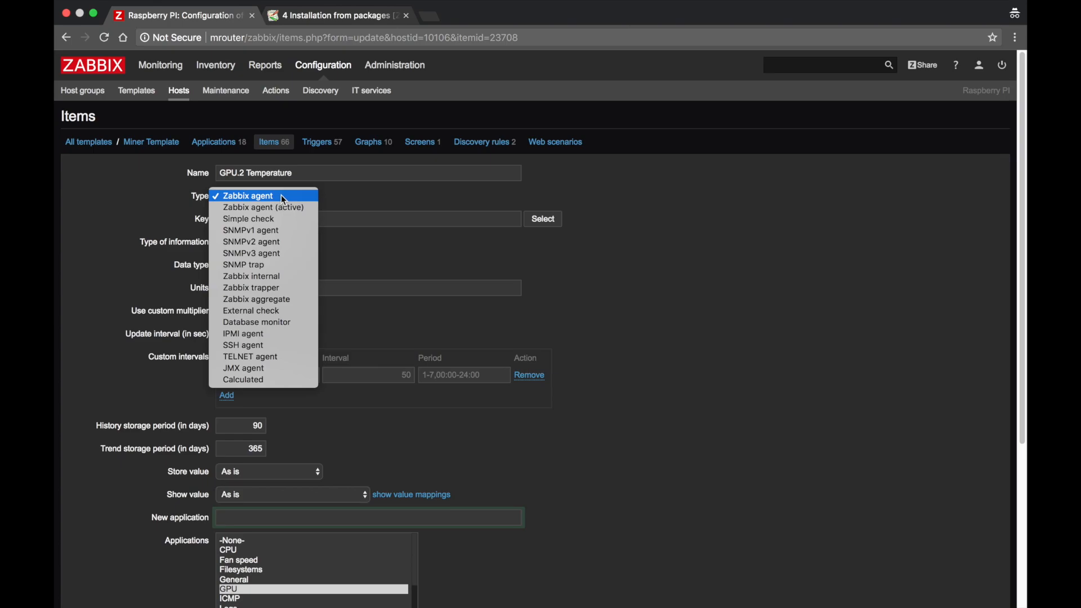
pyautogui.click(284, 198)
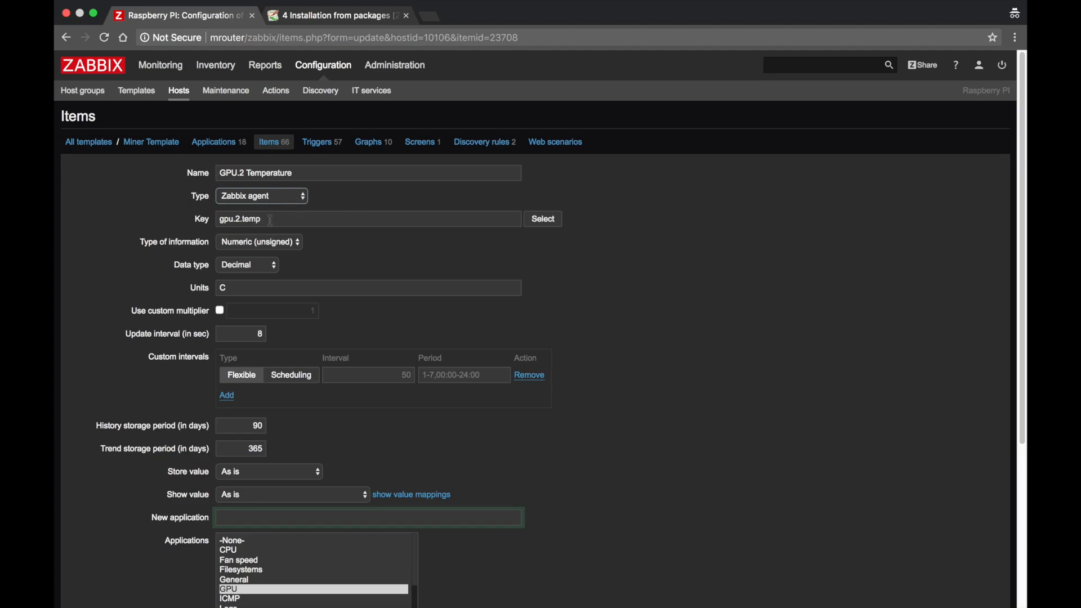
pyautogui.moveTo(275, 220); pyautogui.dragTo(221, 220)
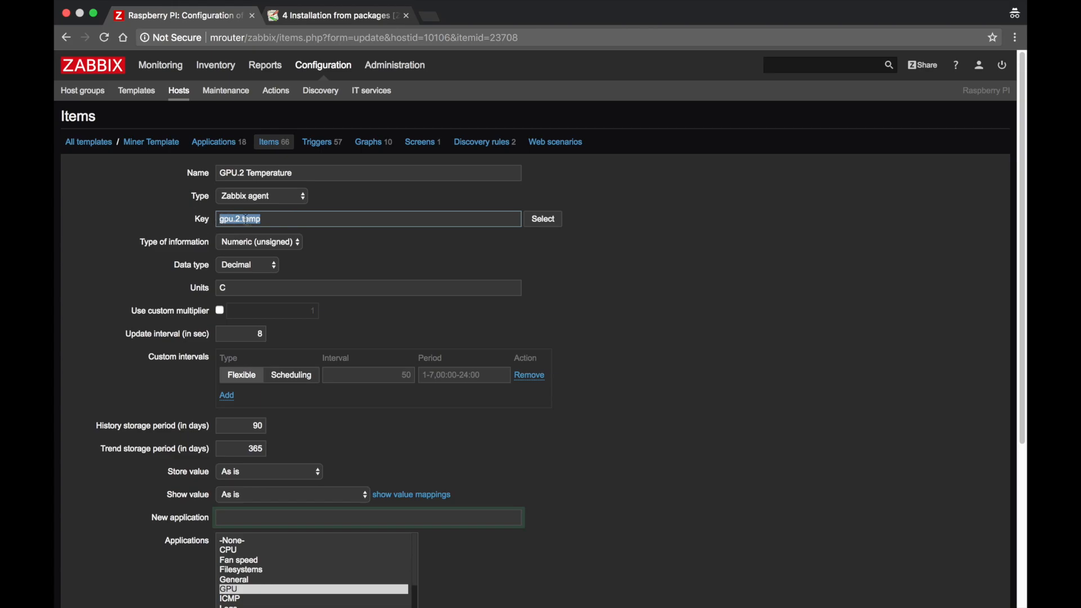
pyautogui.click(310, 233)
# Examine the GPU.2 Temperature item's units, update interval, storage periods and assigned application
pyautogui.doubleClick(239, 289)
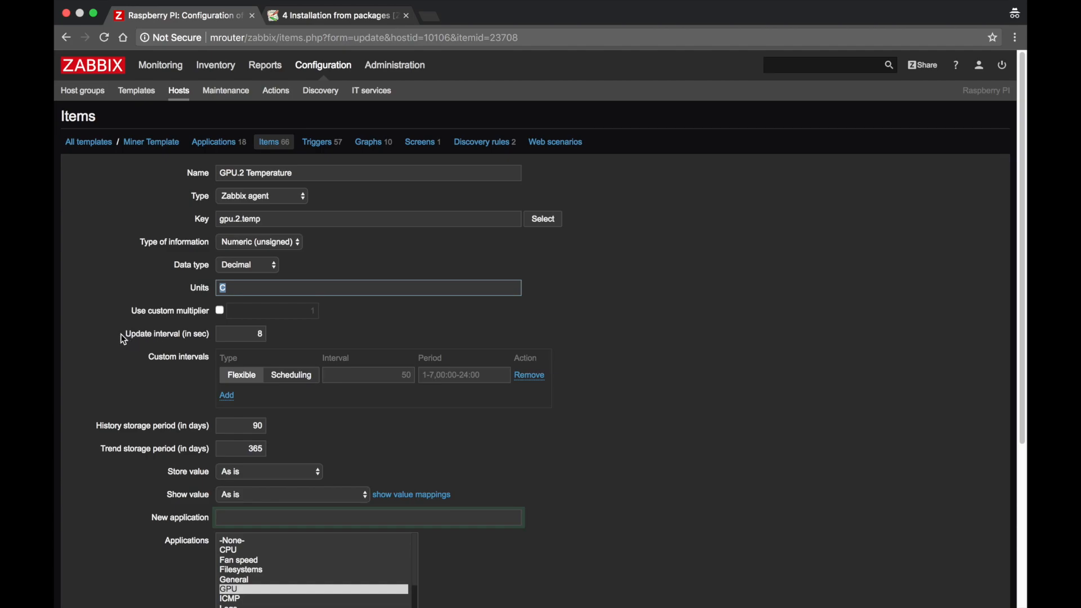
pyautogui.moveTo(124, 340); pyautogui.dragTo(223, 348)
pyautogui.doubleClick(260, 335)
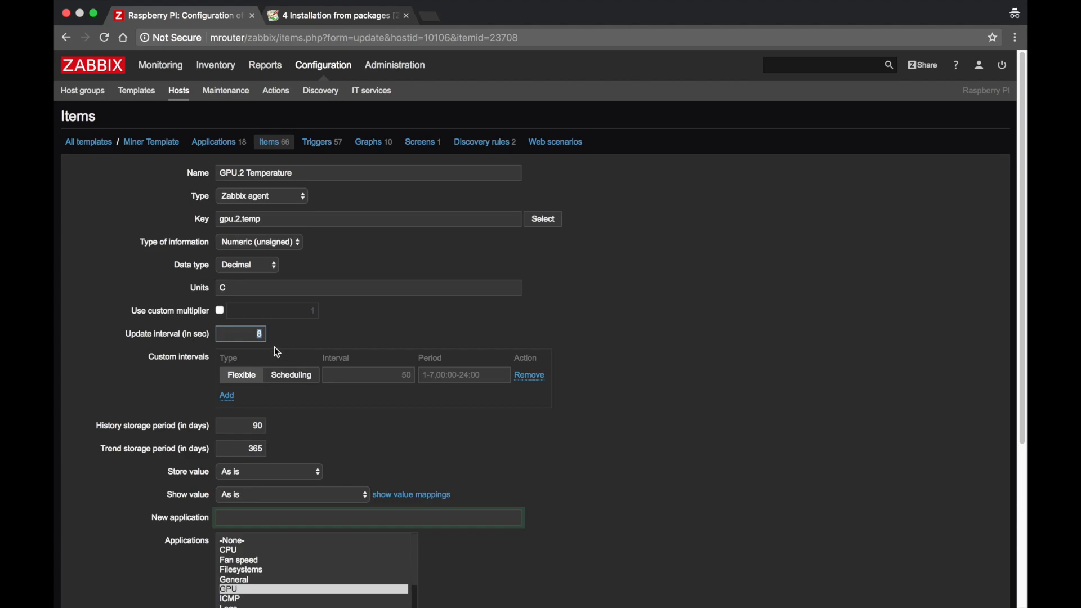
pyautogui.scroll(-3, 345, 331)
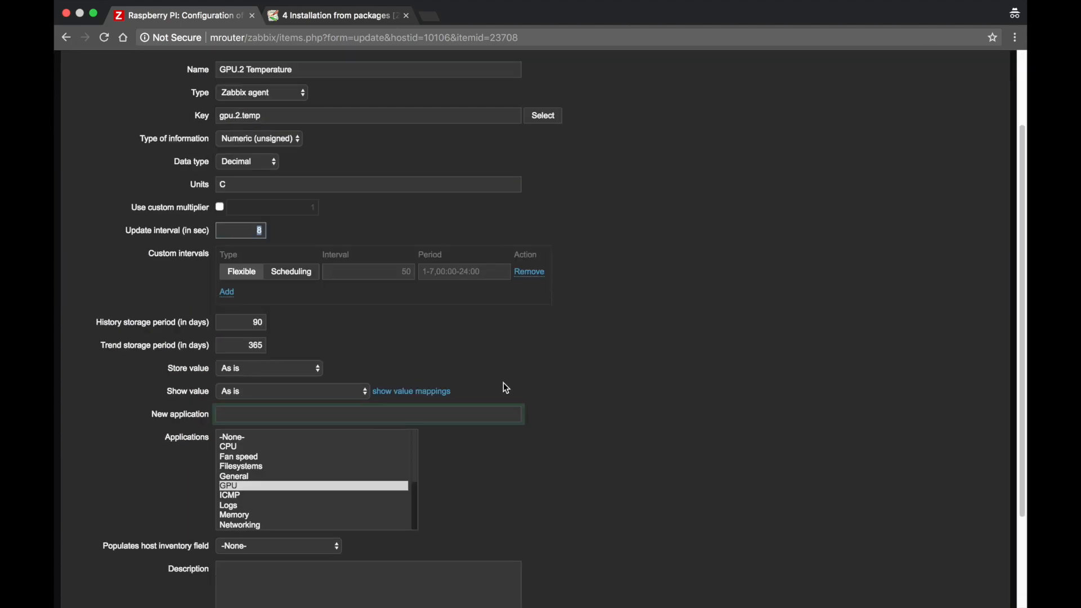
pyautogui.scroll(-3, 505, 381)
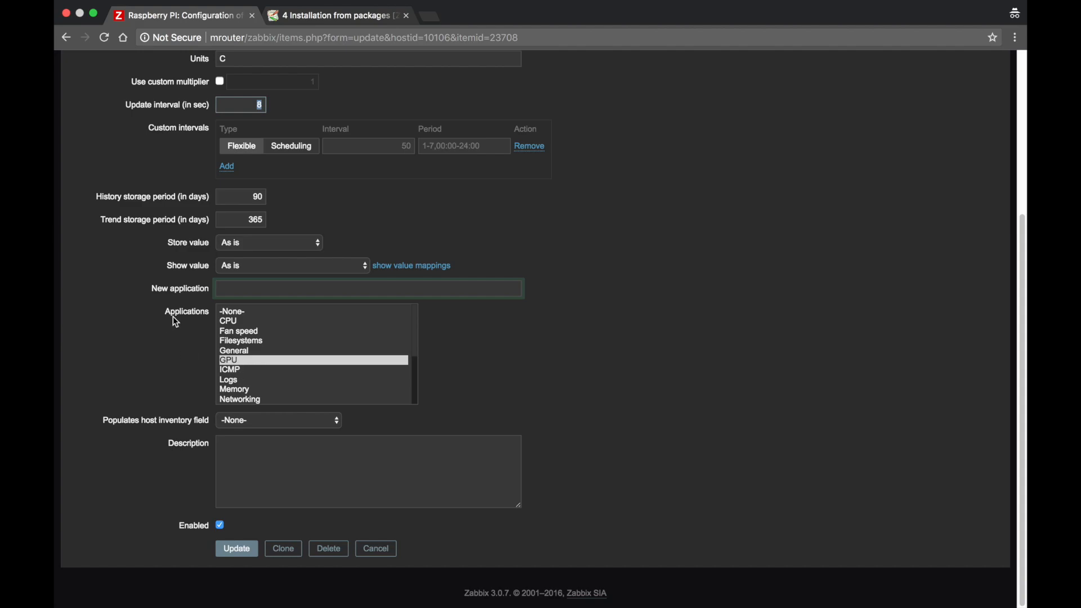
pyautogui.scroll(5, 175, 323)
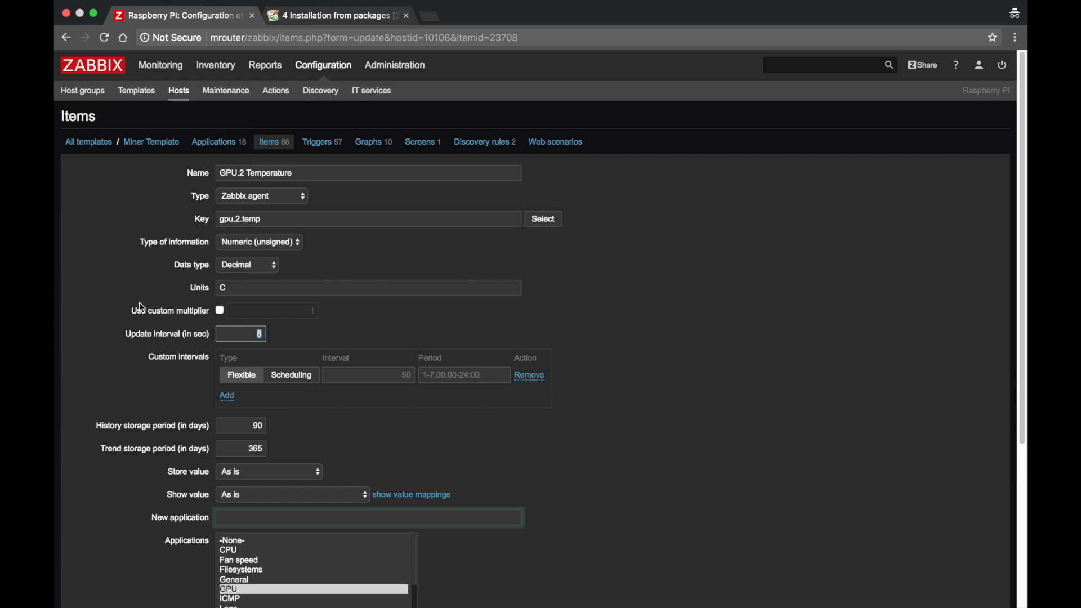
# Check the GPU.2 Temperature item's key and, in the miner01 terminal, open /etc/zabbix/zabbix_agentd.conf.d/userparameter_gpumon.conf in vim
pyautogui.moveTo(277, 219); pyautogui.dragTo(212, 219)
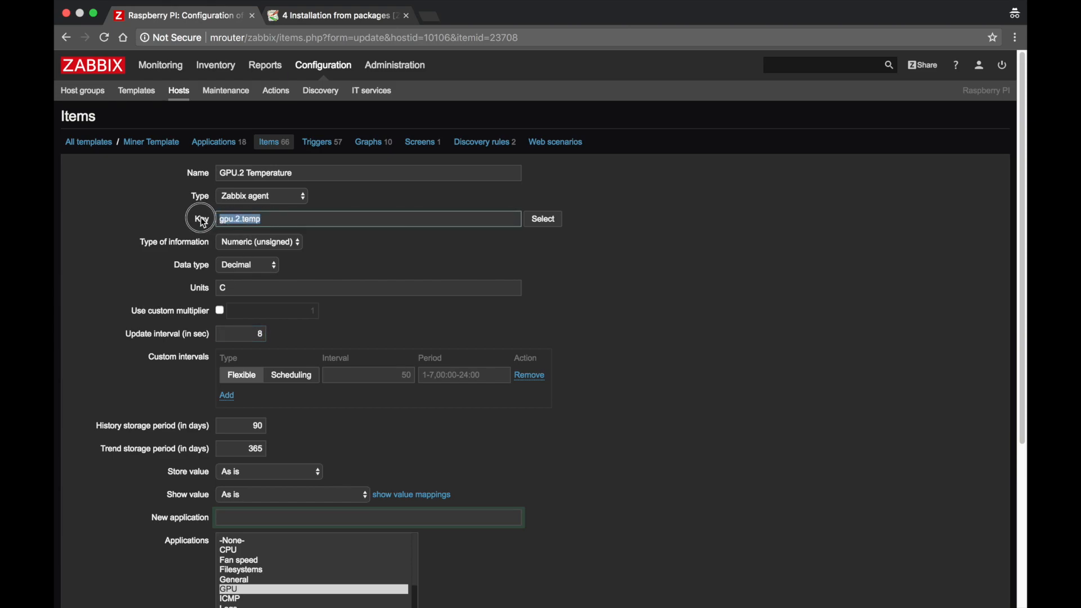
pyautogui.click(350, 252)
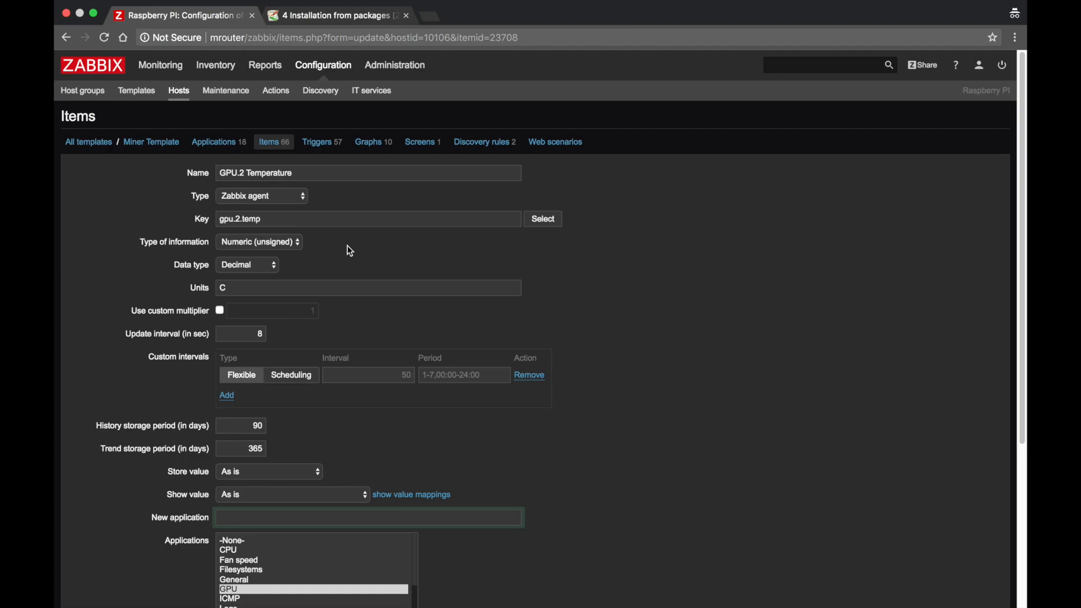
pyautogui.hotkey('ctrl', 'Left')
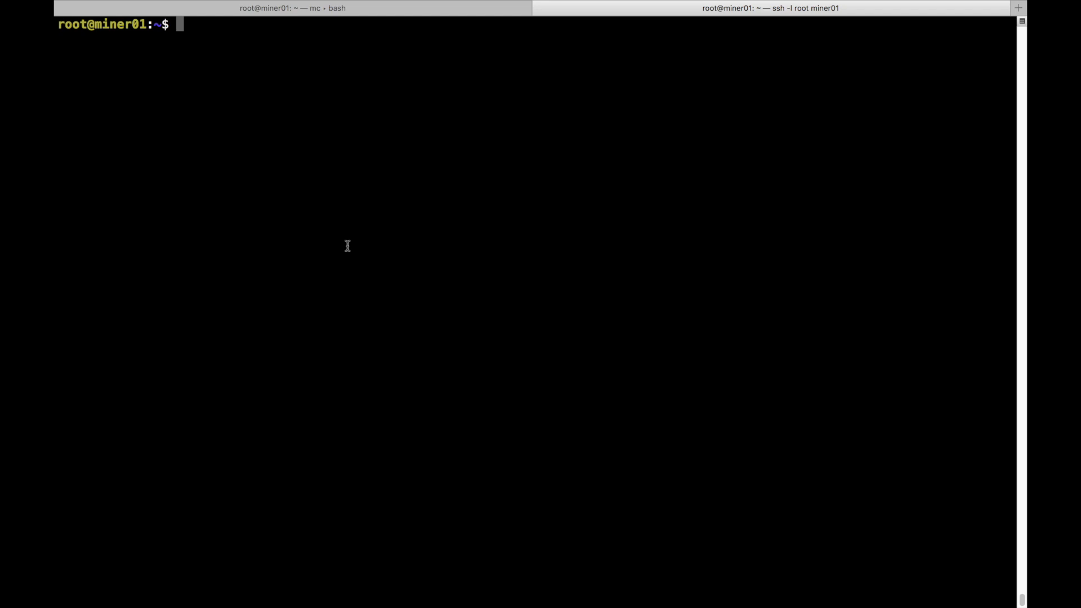
pyautogui.write('vim /etc/za')
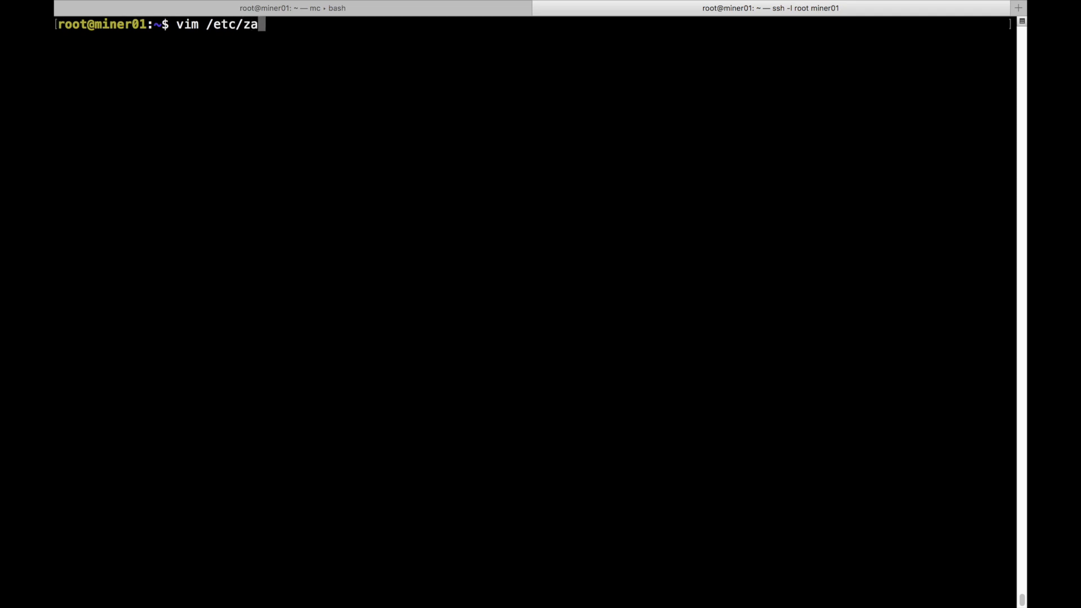
pyautogui.press('Tab')
pyautogui.write('za')
pyautogui.press('Tab')
pyautogui.write('.d/')
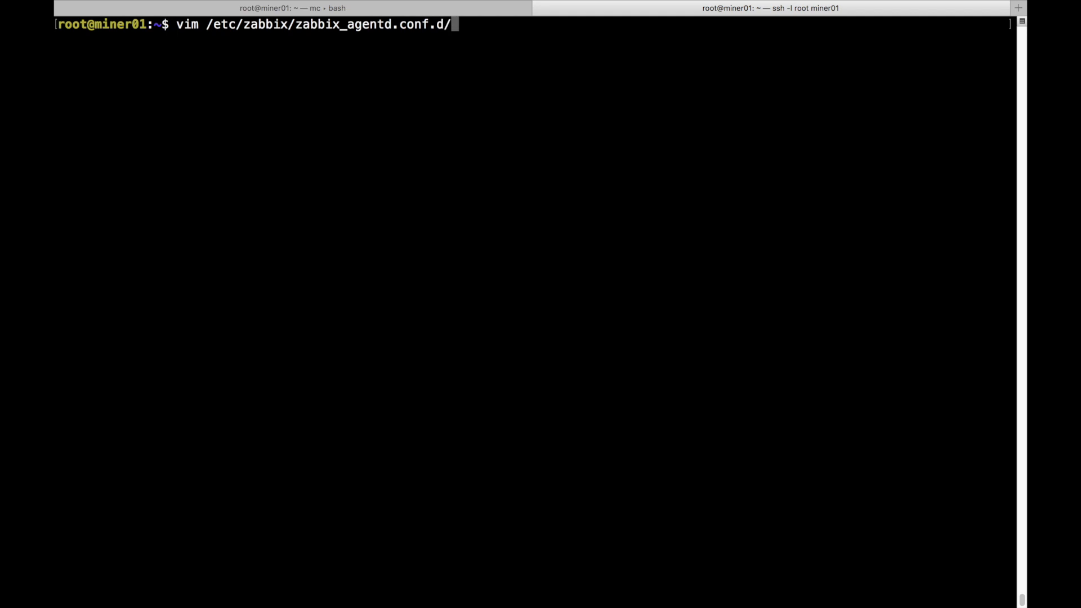
pyautogui.press('Tab')
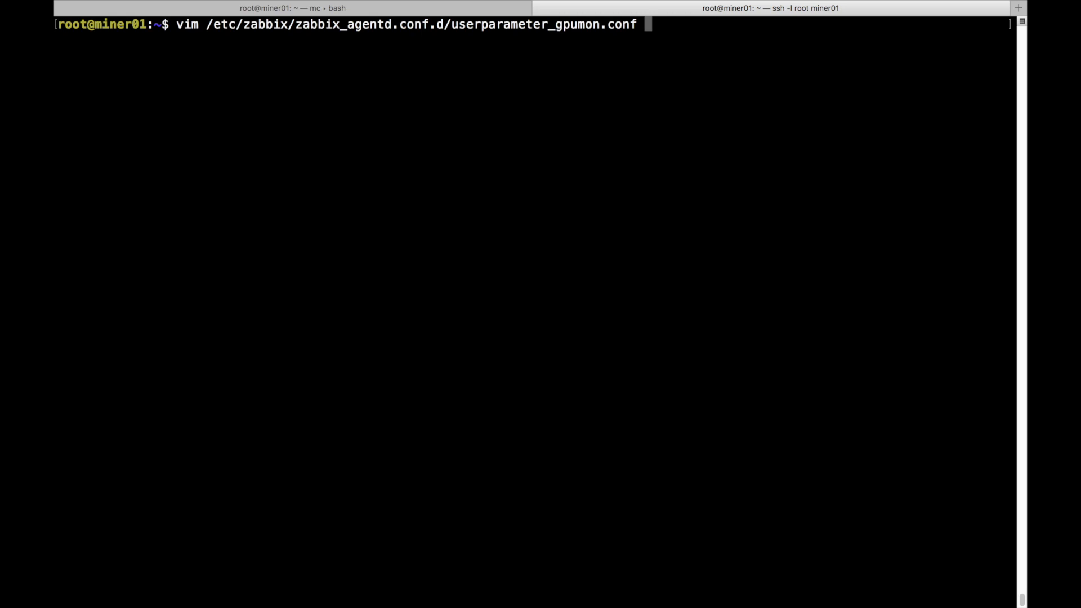
pyautogui.press('Return')
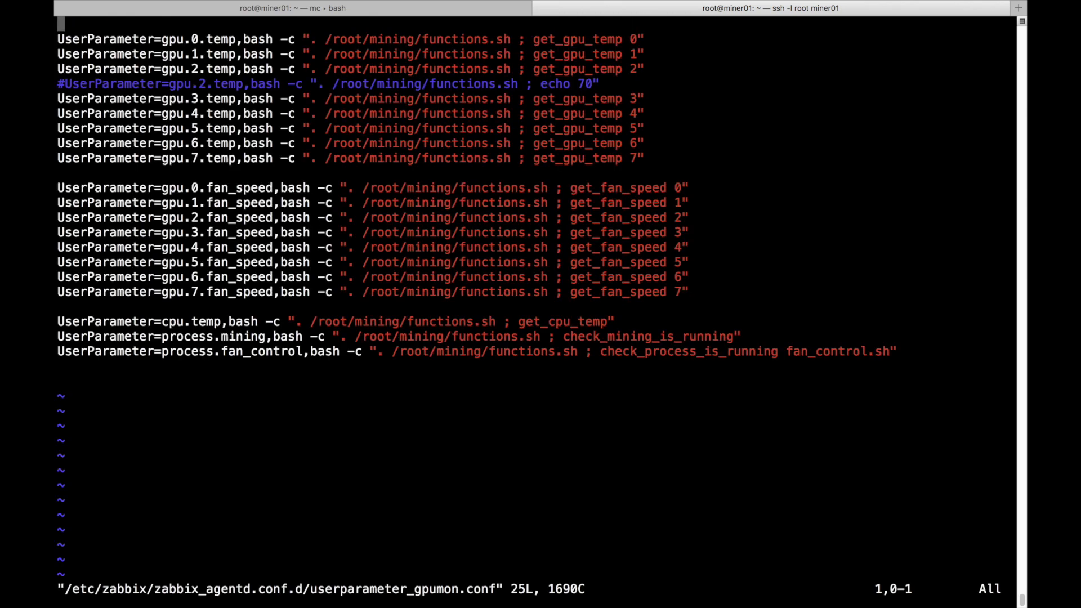
# Locate the active UserParameter line for gpu.2.temp and copy the bash command assigned to it
pyautogui.press('Down')
pyautogui.press('Down')
pyautogui.moveTo(164, 68); pyautogui.dragTo(233, 70)
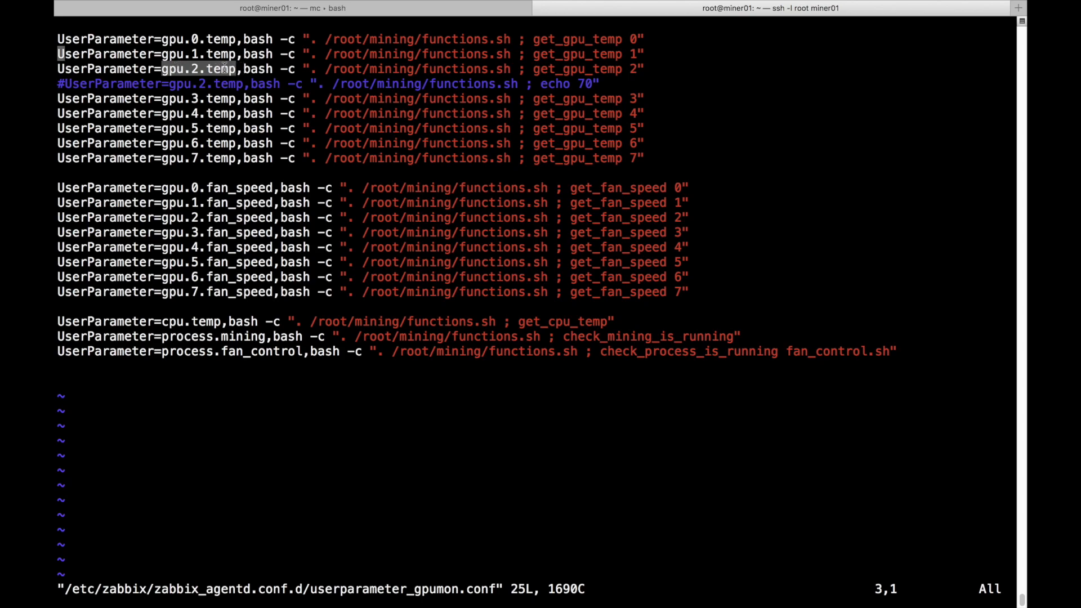
pyautogui.moveTo(243, 68); pyautogui.dragTo(647, 69)
pyautogui.press('super+c')
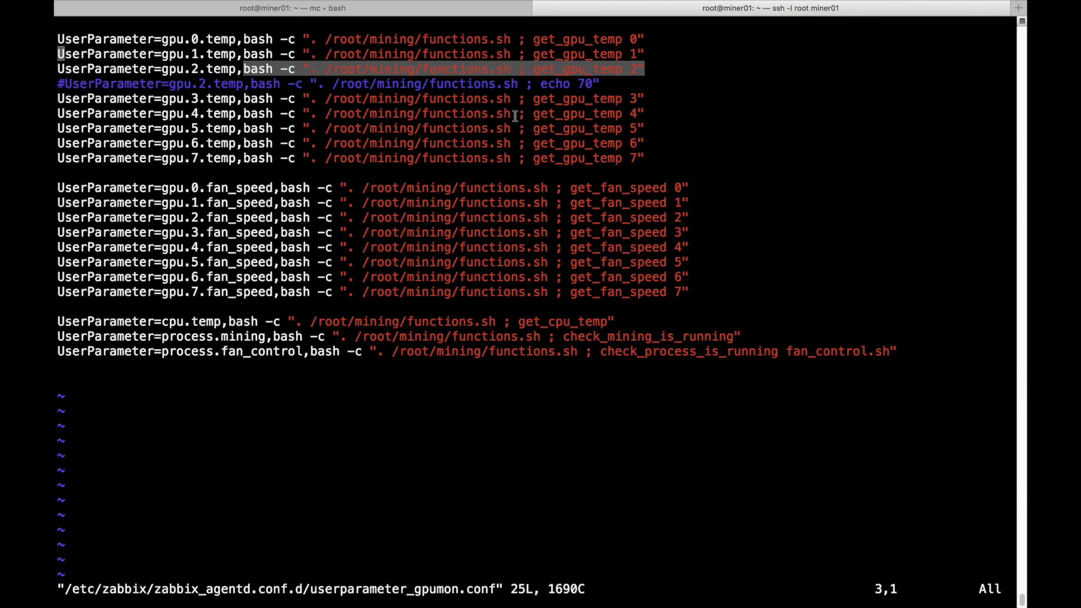
# Quit vim and run the copied command bash -c ". /root/mining/functions.sh ; get_gpu_temp 2" in the shell
pyautogui.press('Escape')
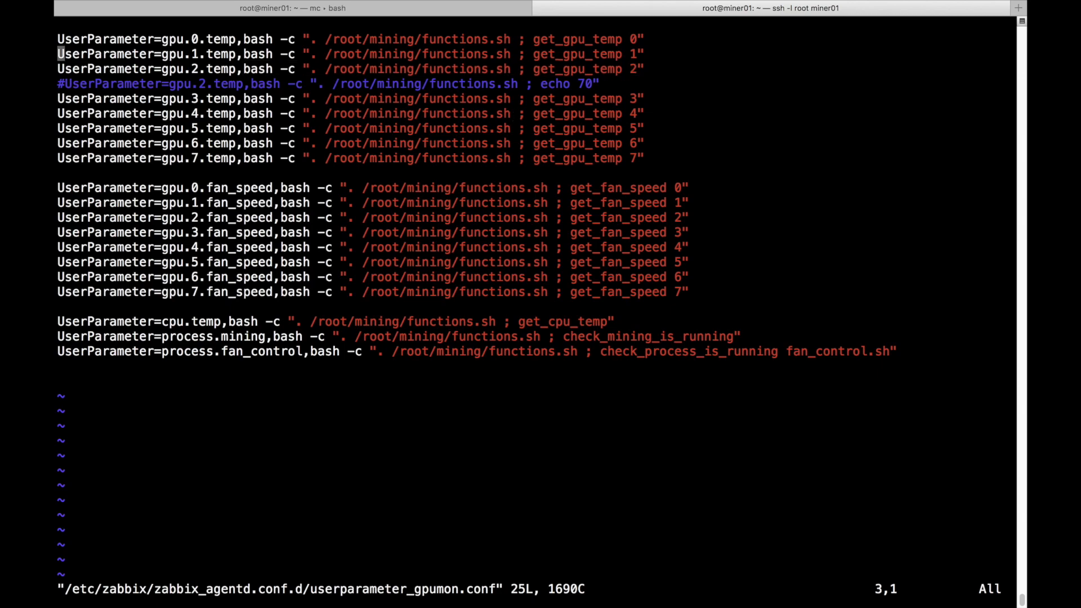
pyautogui.write(':q')
pyautogui.press('Return')
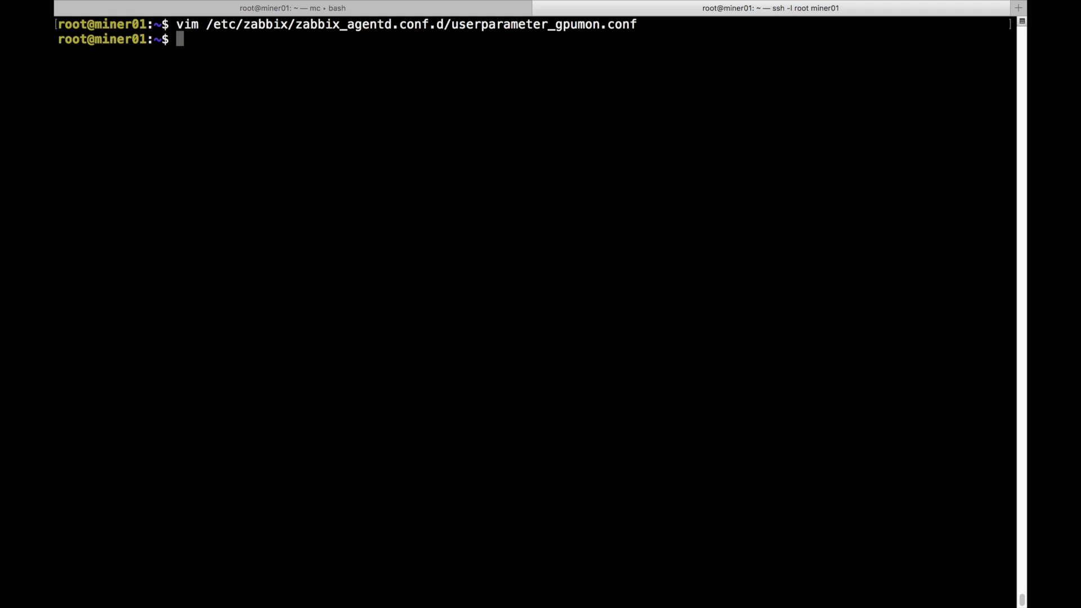
pyautogui.press('super+v')
pyautogui.press('Return')
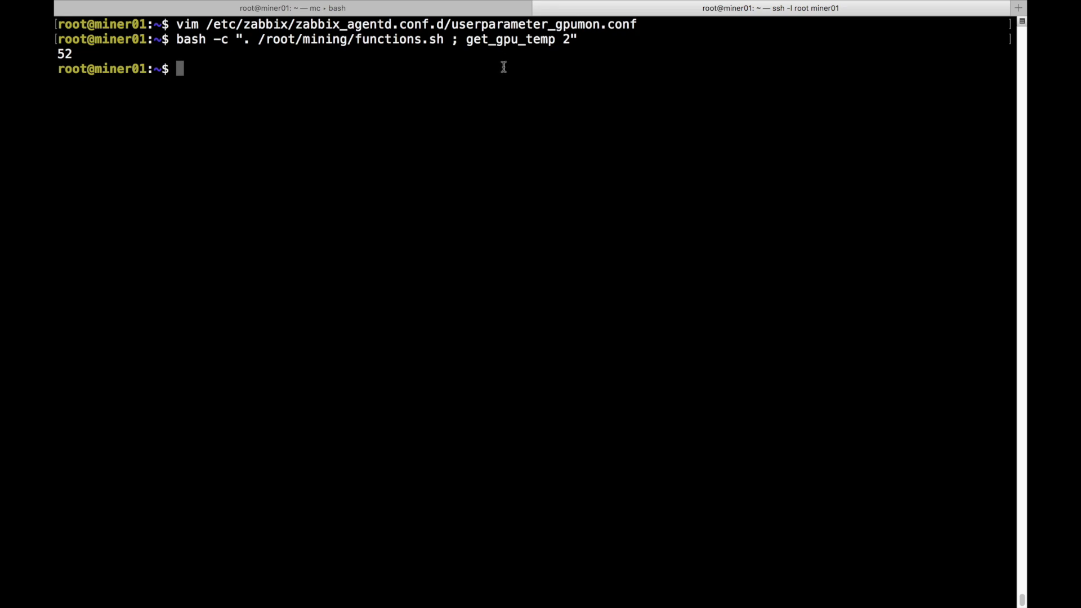
# Examine the GPU number in the executed command, the value it returns and its get_gpu_temp function call
pyautogui.click(565, 40)
pyautogui.click(66, 53)
pyautogui.click(288, 109)
pyautogui.doubleClick(495, 40)
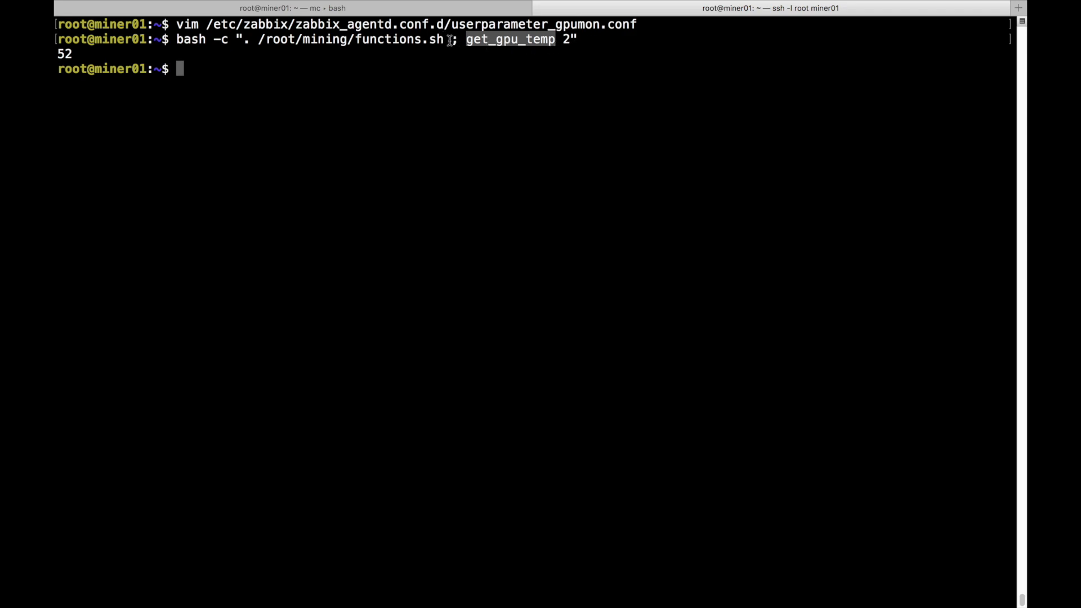
# Copy the script path /root/mining/functions.sh from the executed command and open that script in vim
pyautogui.moveTo(445, 39); pyautogui.dragTo(244, 38)
pyautogui.press('super+c')
pyautogui.click(289, 39)
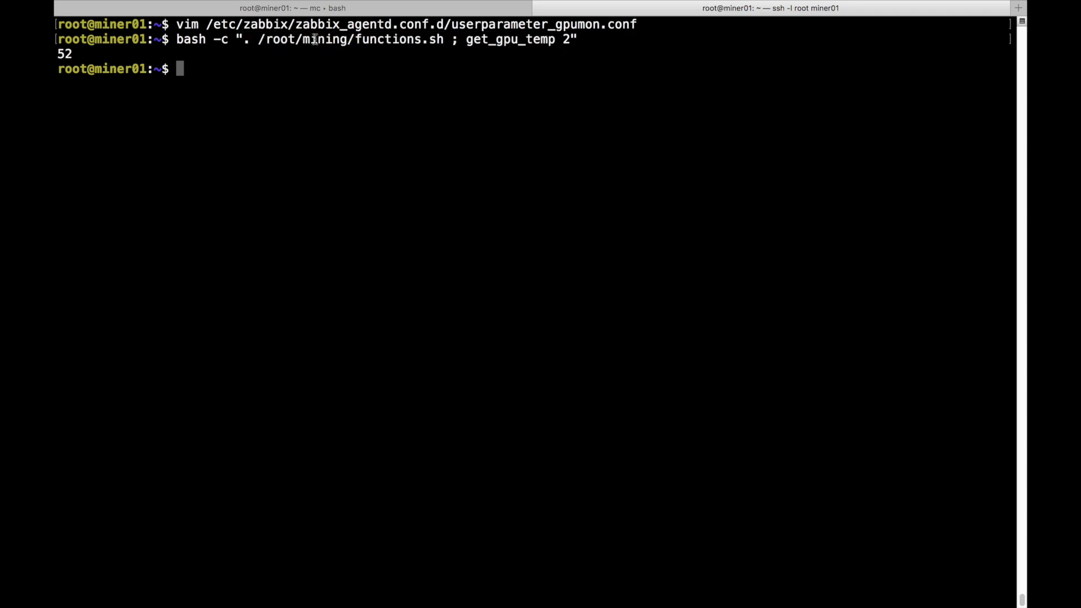
pyautogui.moveTo(444, 39); pyautogui.dragTo(261, 39)
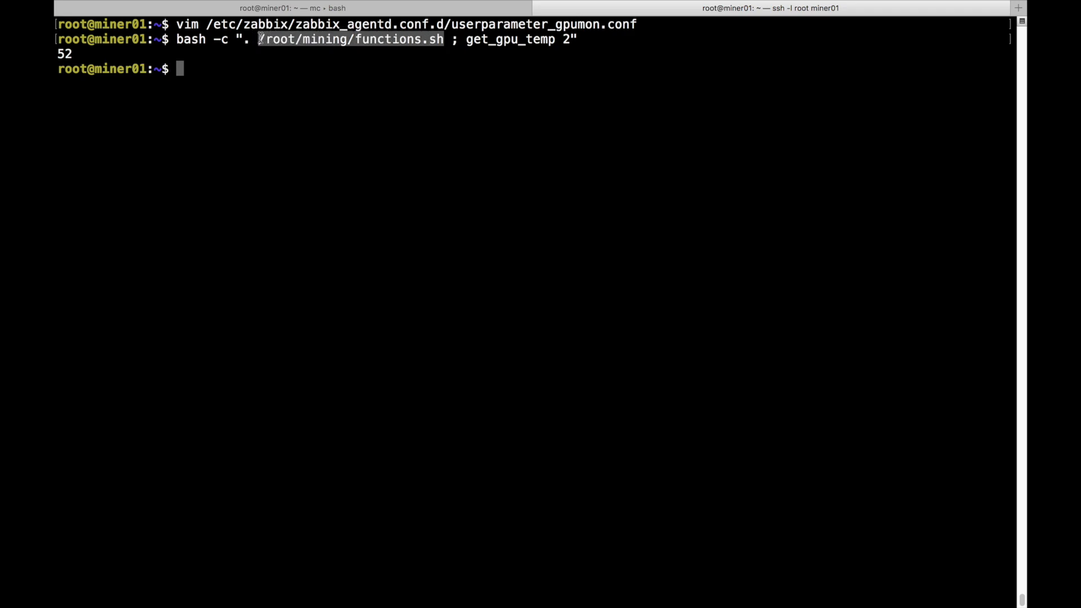
pyautogui.press('super+v')
pyautogui.press('Return')
pyautogui.write('vim')
pyautogui.press('super+v')
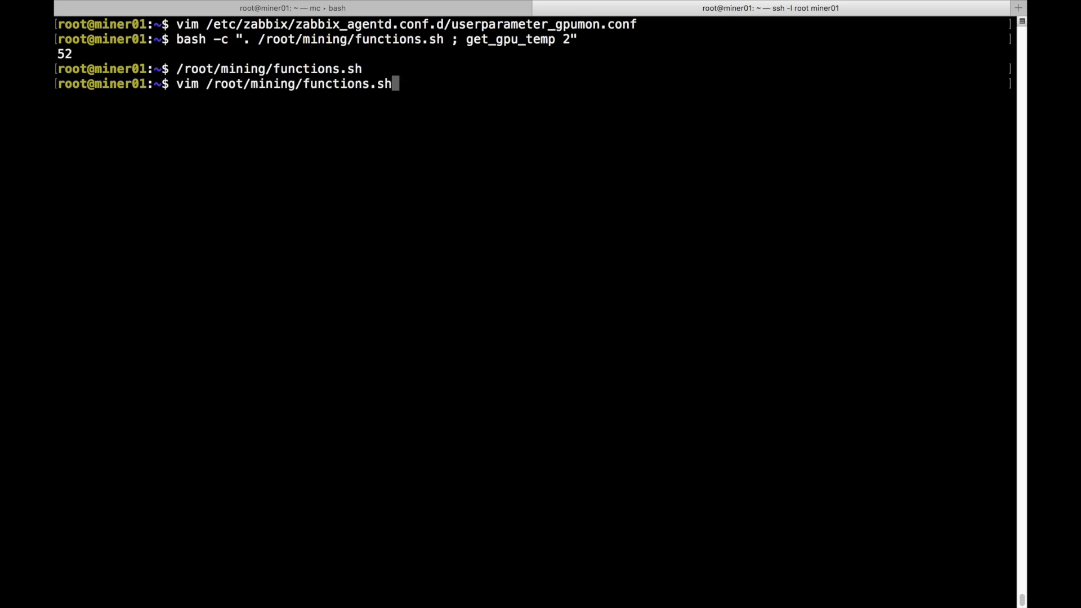
pyautogui.press('Return')
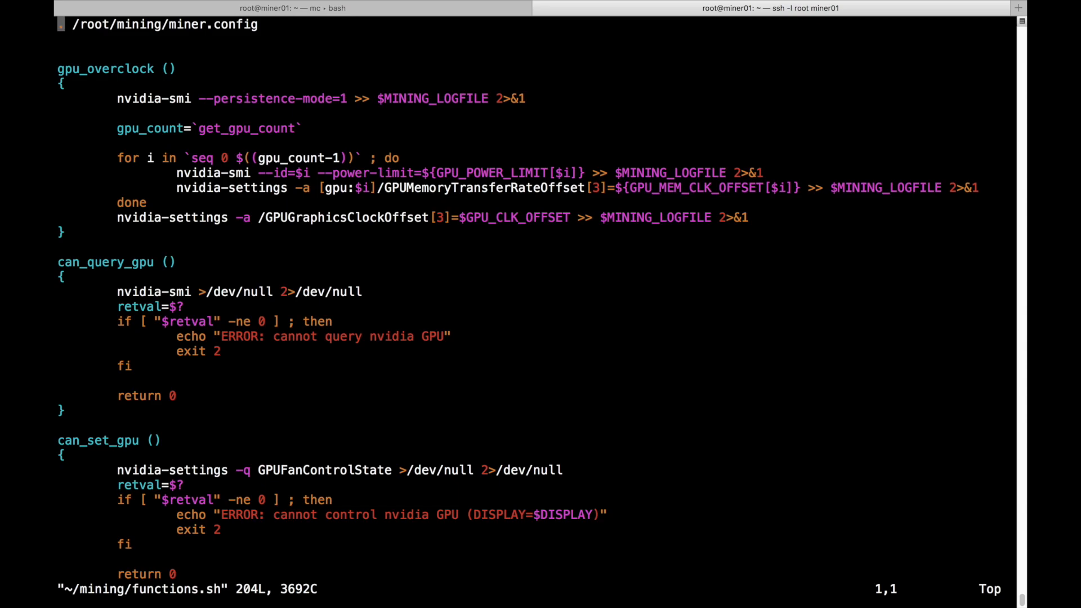
# Search functions.sh for get_gpu_temp to reach the function's definition
pyautogui.press('j')
pyautogui.press('j')
pyautogui.press('j')
pyautogui.press('j')
pyautogui.press('j')
pyautogui.press('/')
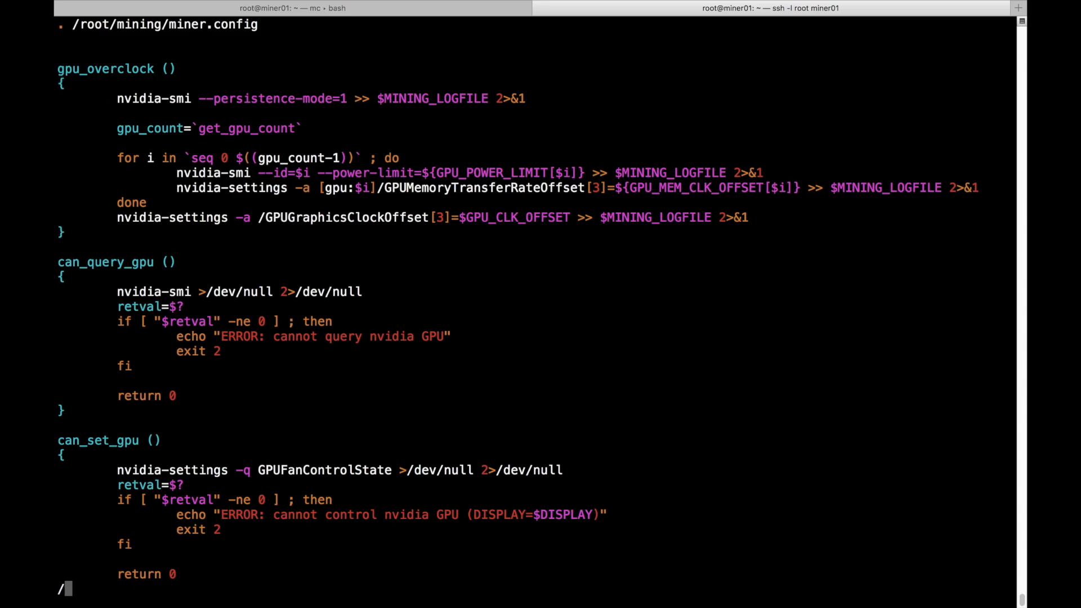
pyautogui.write('get_gpu_temp')
pyautogui.press('Return')
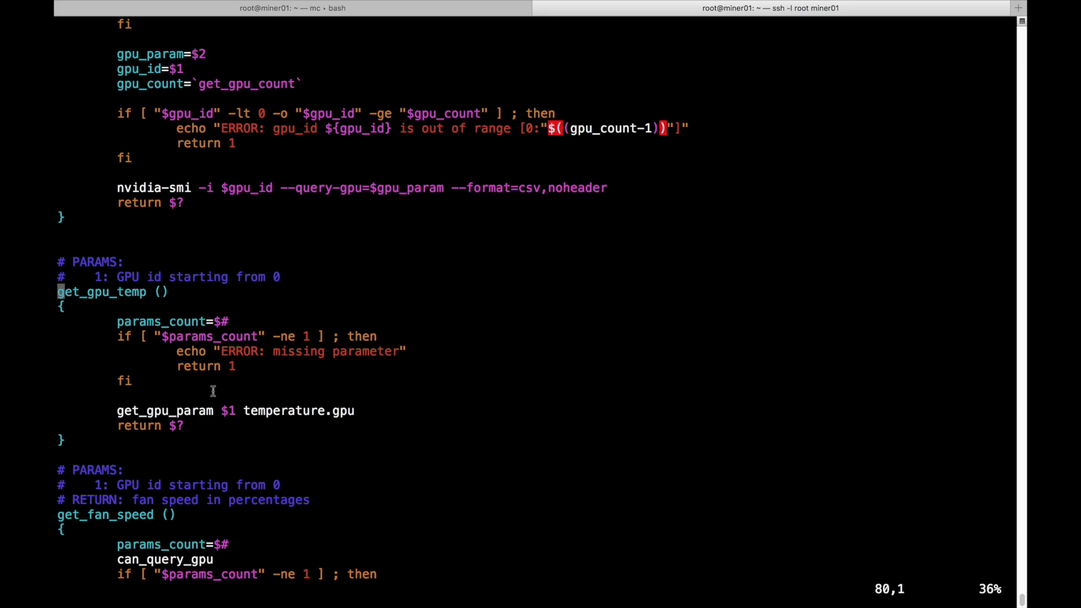
# Examine get_gpu_temp's parameter check and the $1 and temperature.gpu arguments it passes to get_gpu_param
pyautogui.moveTo(160, 389); pyautogui.dragTo(94, 326)
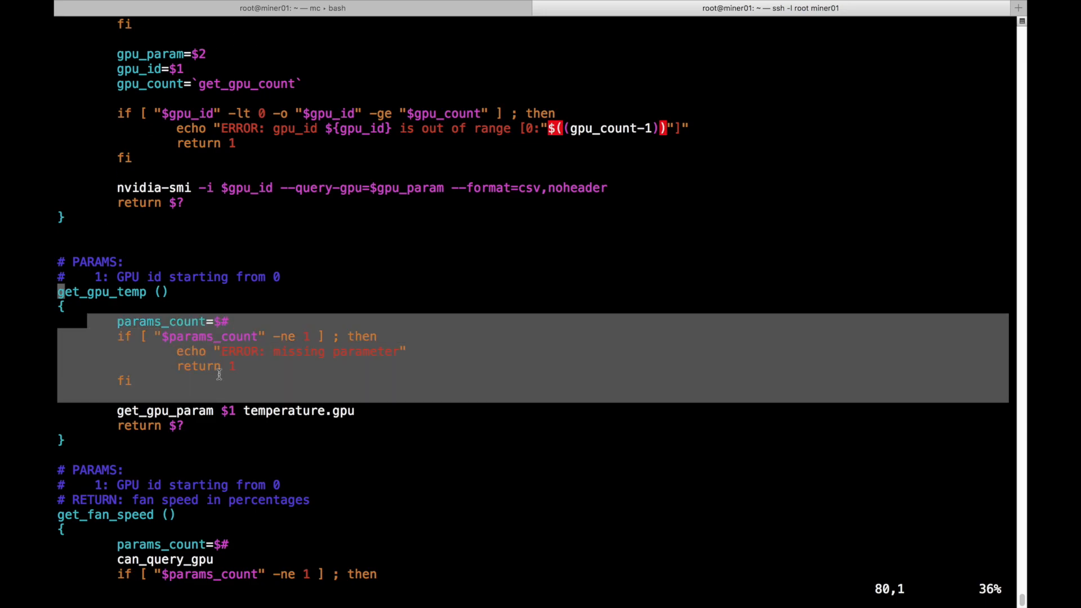
pyautogui.click(218, 376)
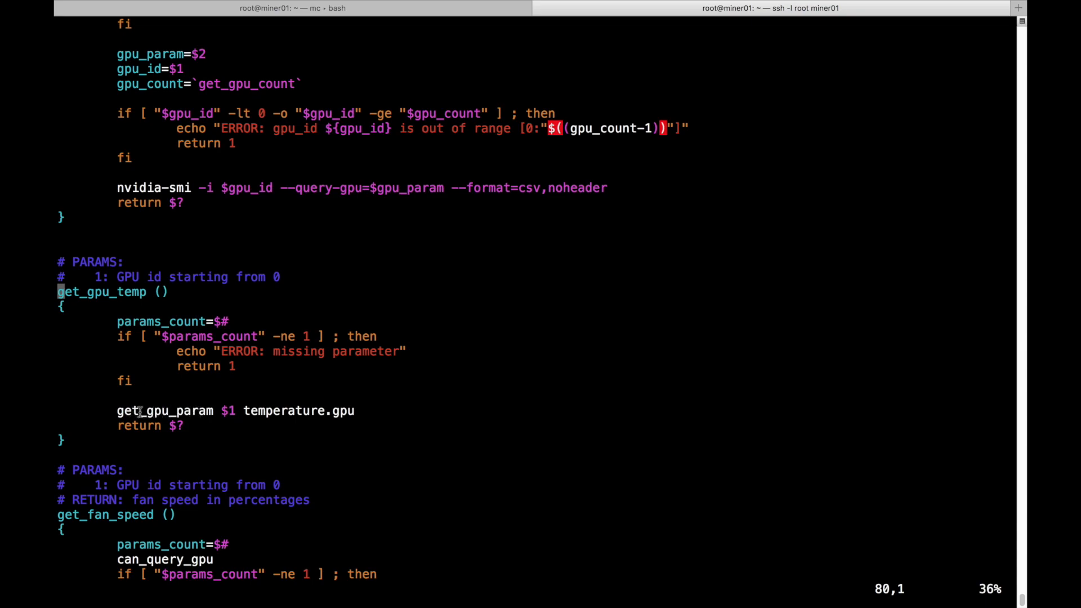
pyautogui.moveTo(224, 411); pyautogui.dragTo(234, 411)
pyautogui.moveTo(162, 292); pyautogui.dragTo(55, 296)
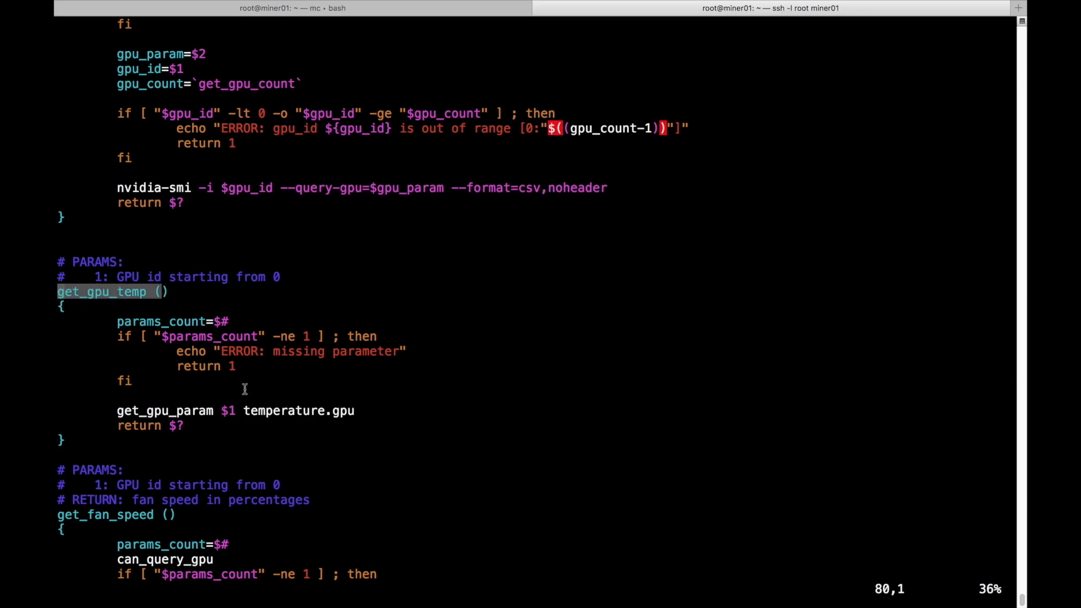
pyautogui.moveTo(244, 411); pyautogui.dragTo(354, 410)
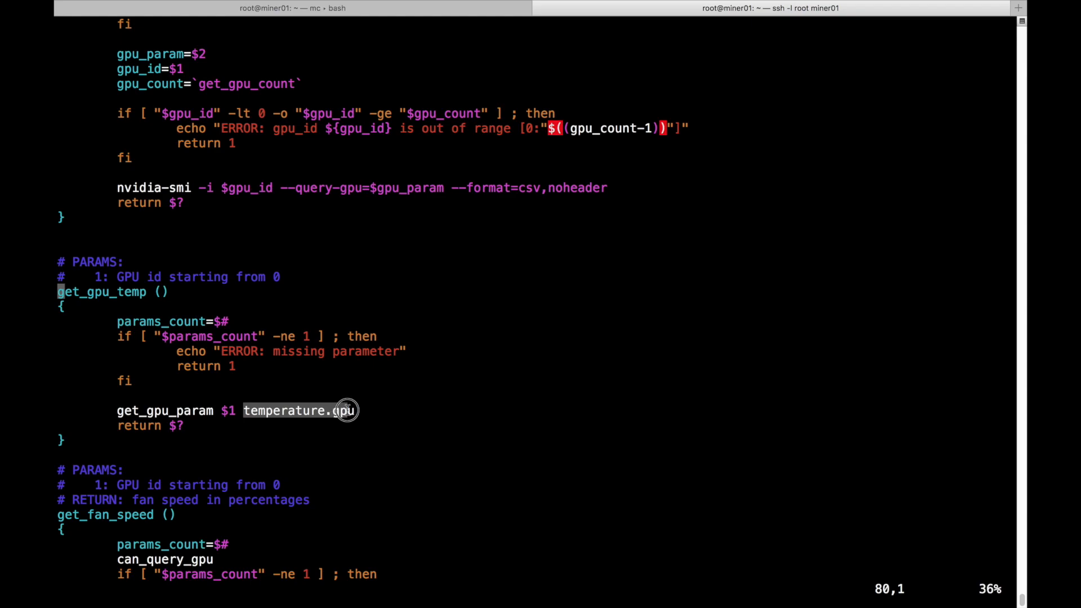
# Copy the name get_gpu_param and search the script for it until its function definition is reached
pyautogui.doubleClick(204, 413)
pyautogui.press('super+c')
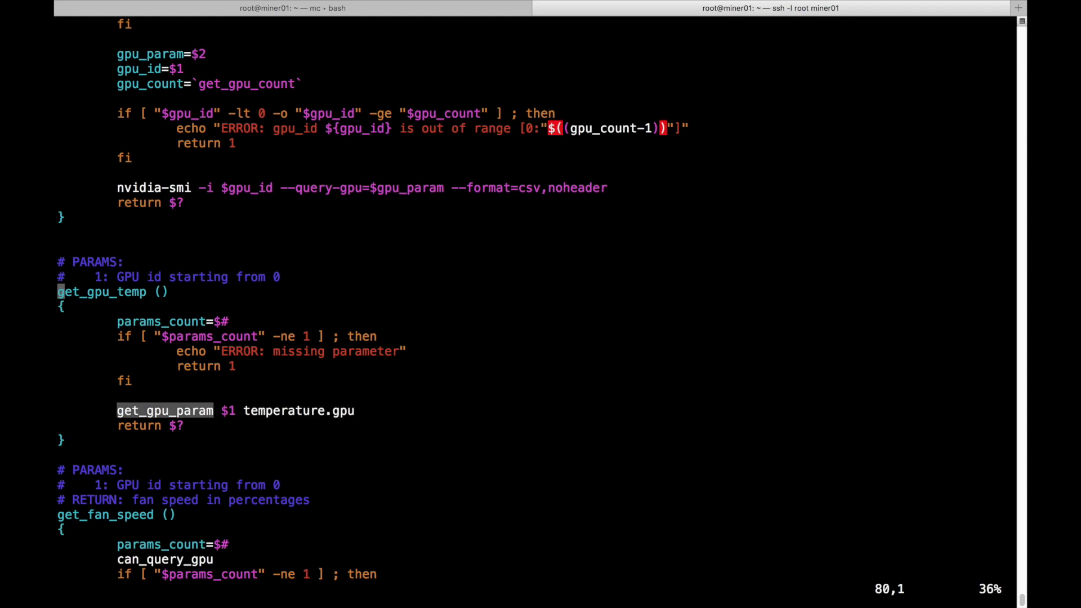
pyautogui.press('/')
pyautogui.press('super+v')
pyautogui.press('Return')
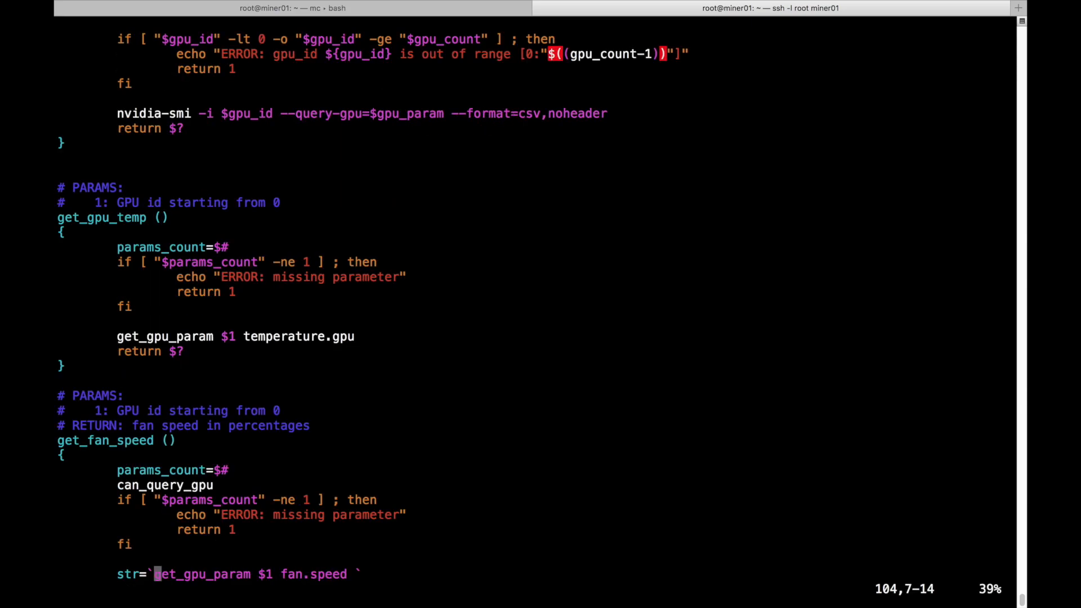
pyautogui.press('n')
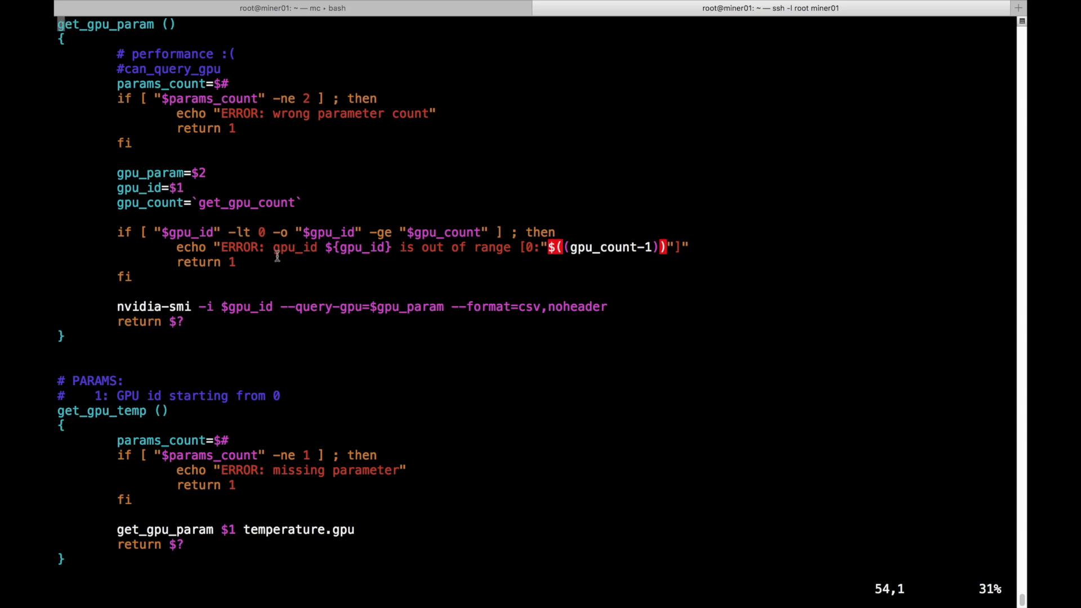
# Examine the nvidia-smi query line in get_gpu_param and quit vim
pyautogui.click(122, 308)
pyautogui.moveTo(121, 307); pyautogui.dragTo(608, 307)
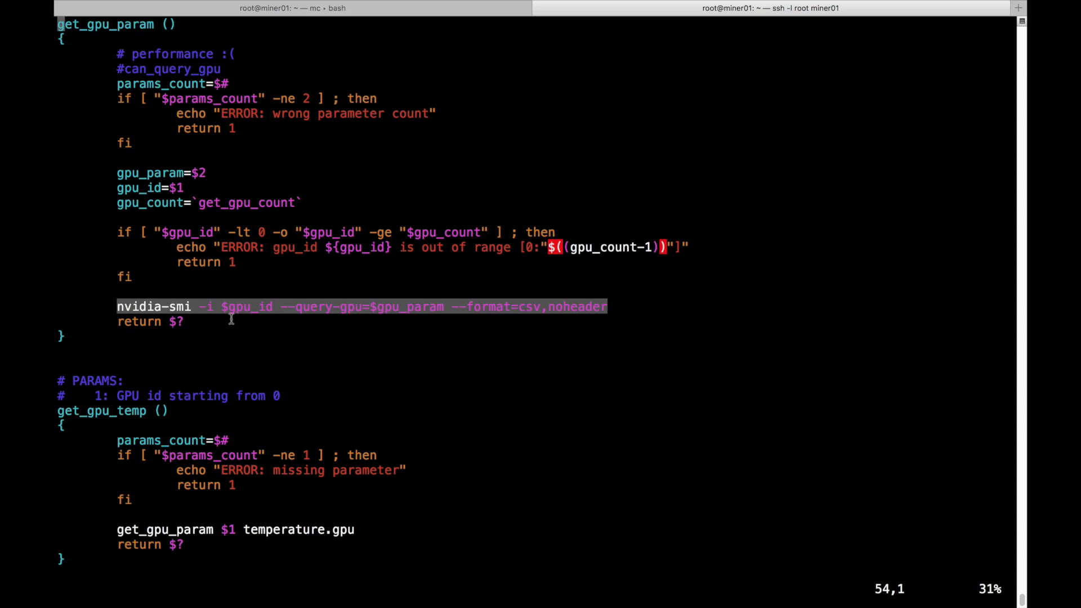
pyautogui.press('Escape')
pyautogui.write(':q')
pyautogui.press('Return')
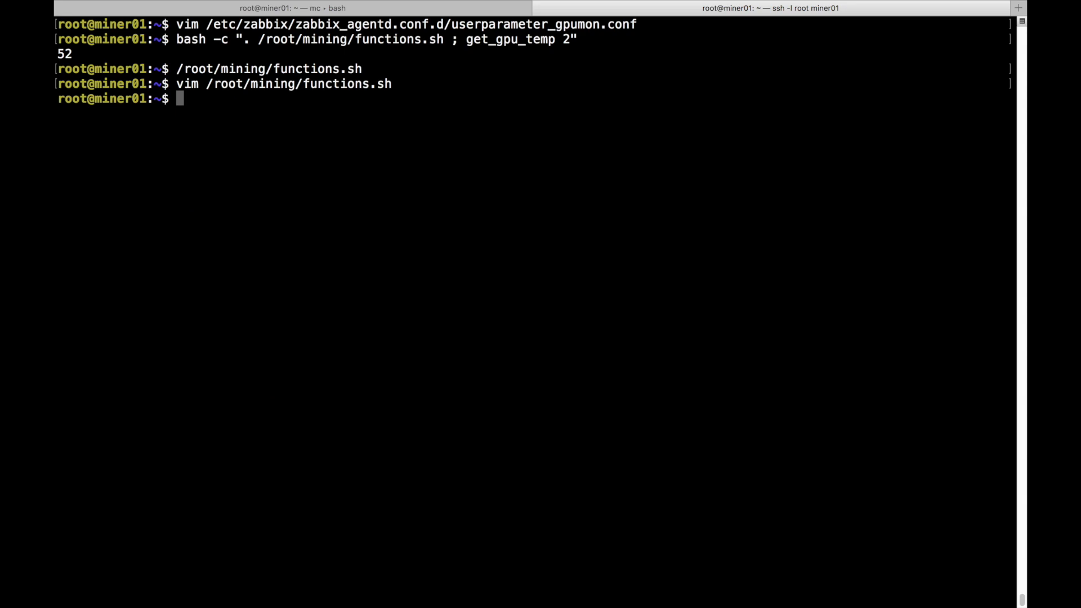
# Run nvidia-smi and shrink the terminal text until the whole GPU table fits on screen
pyautogui.write('nvidia-smi')
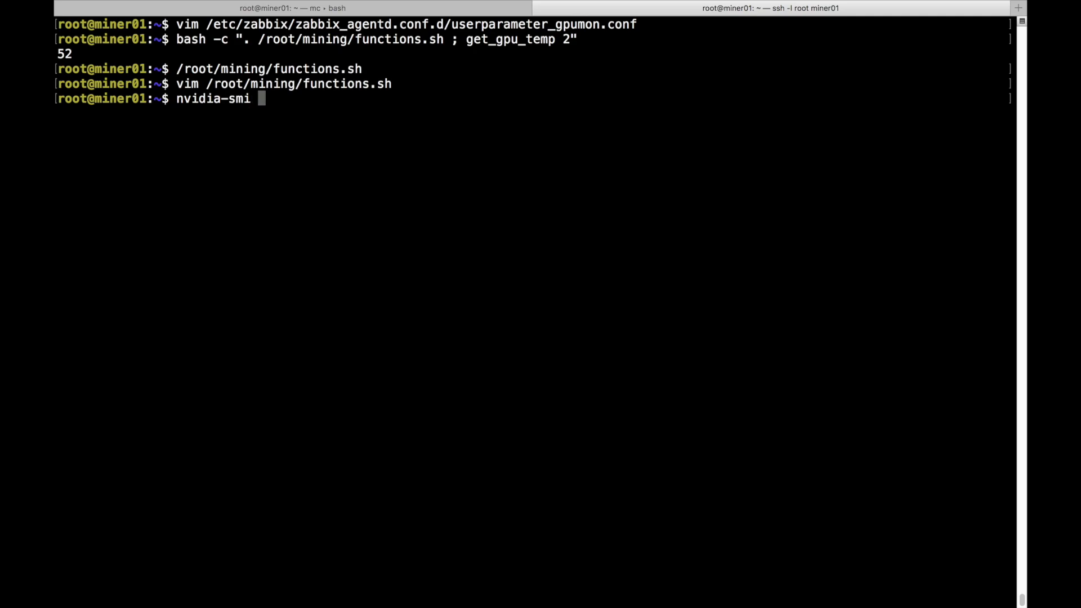
pyautogui.press('Return')
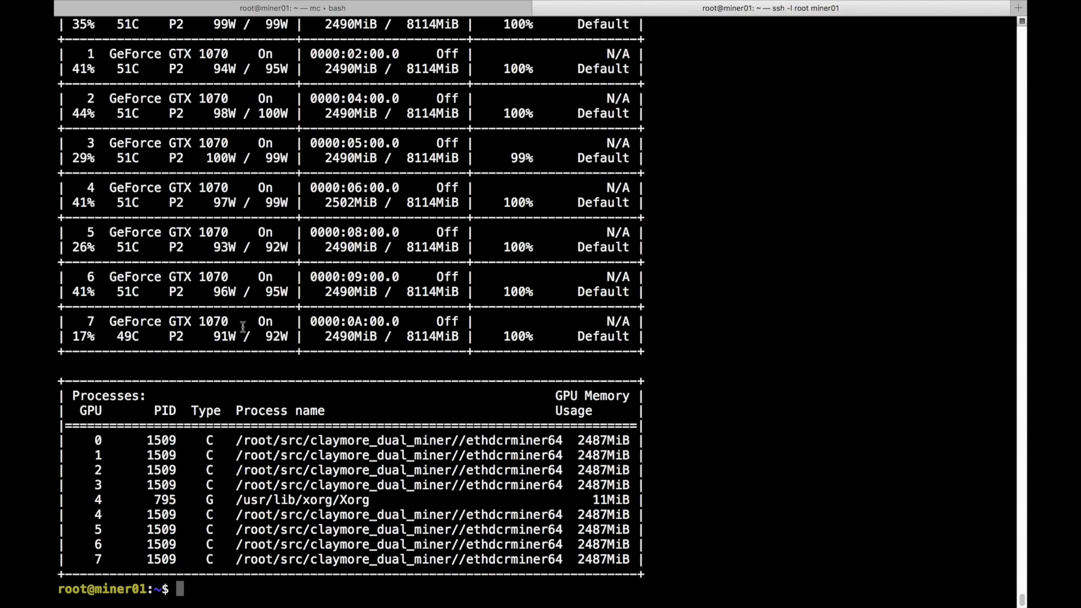
pyautogui.press('super+minus')
pyautogui.press('super+minus')
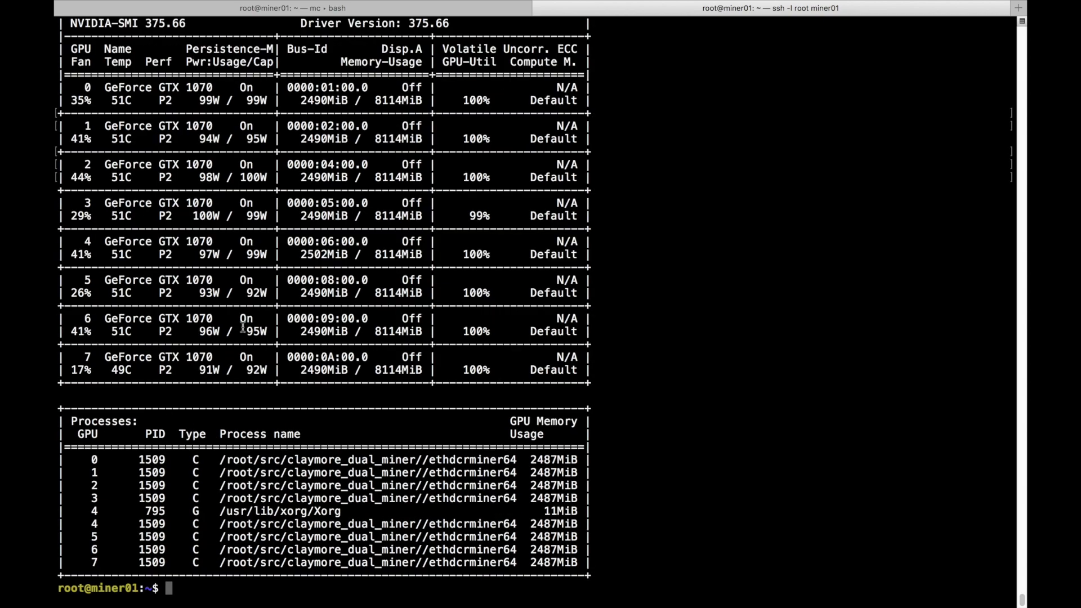
pyautogui.press('super+minus')
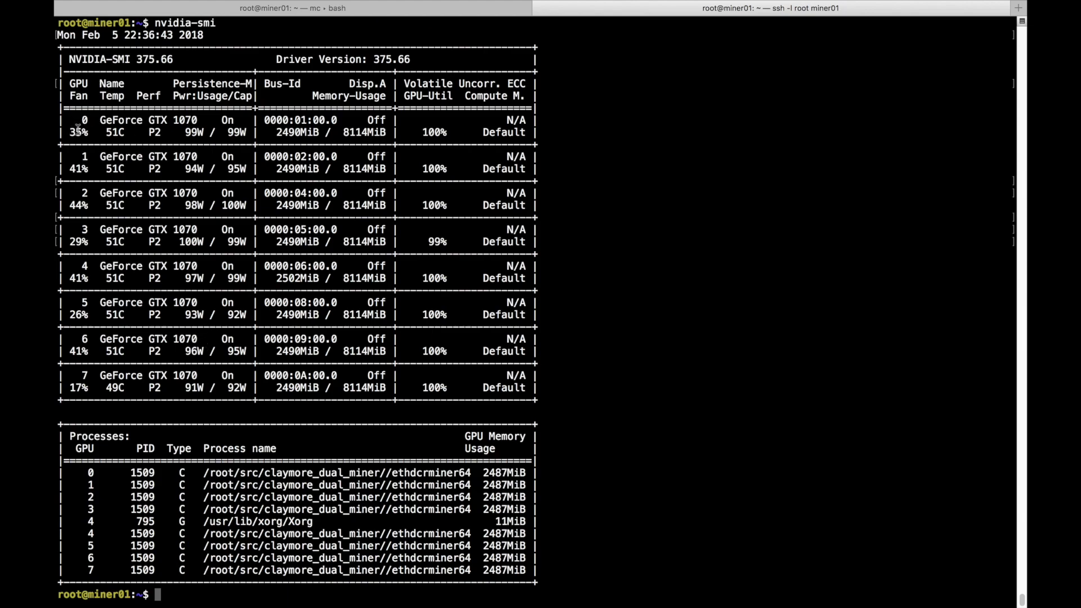
# Examine the temperature, fan speed, power and memory usage of the GPUs in the nvidia-smi table
pyautogui.doubleClick(114, 131)
pyautogui.doubleClick(74, 131)
pyautogui.moveTo(185, 132); pyautogui.dragTo(387, 132)
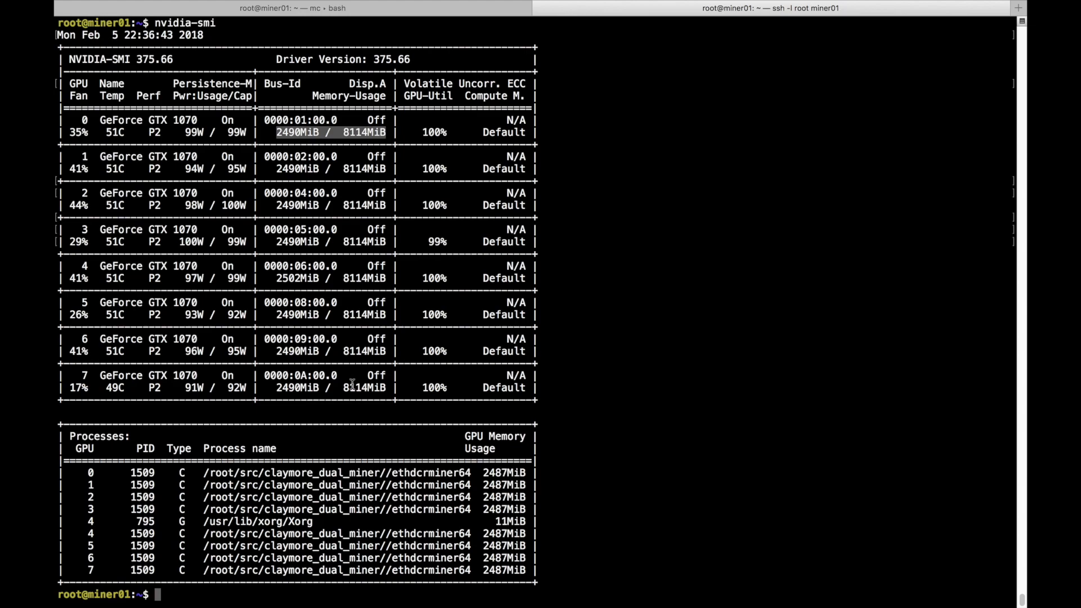
pyautogui.press('super+plus')
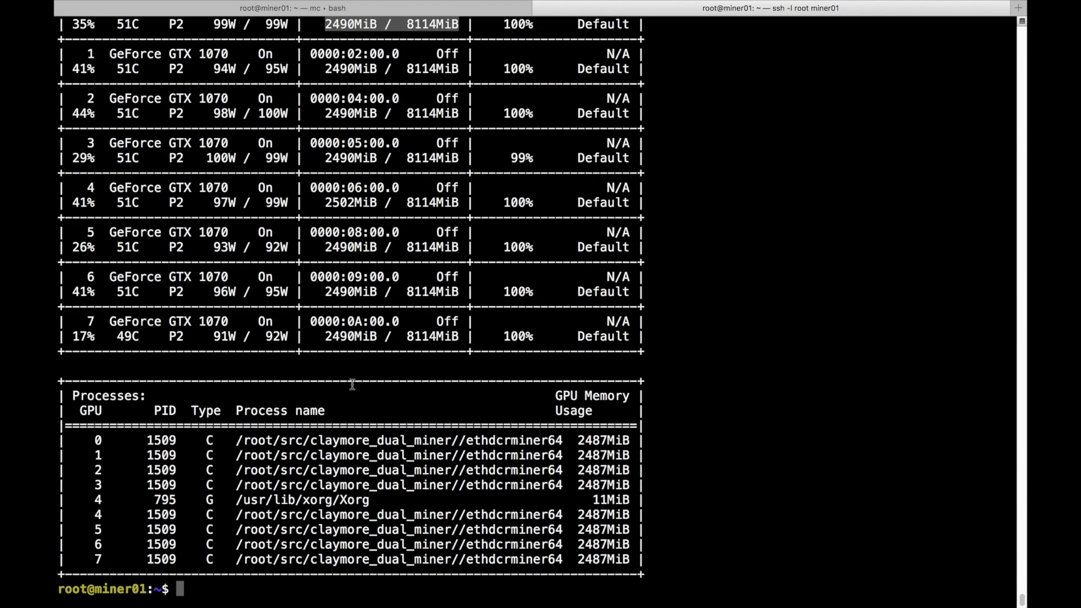
pyautogui.doubleClick(128, 247)
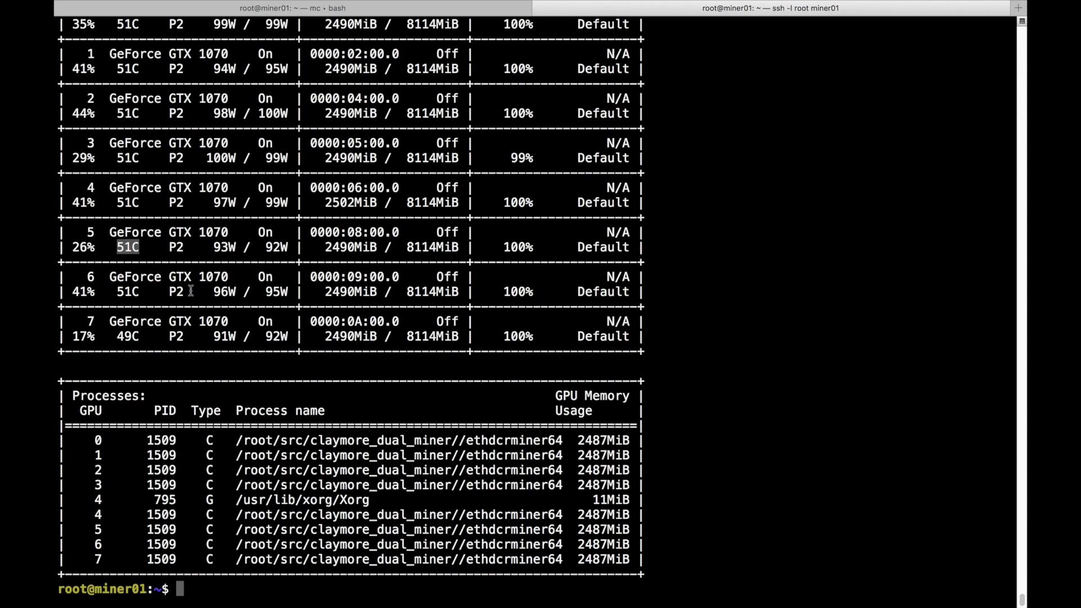
# Enter nvidia-smi -i $gpu_id --query-gpu=$gpu_param --format=csv,noheader at the prompt and remove the $gpu_param placeholder
pyautogui.write('nvidia-smi -i $gpu_id --query-gpu=$gpu_param --format=csv,noheader')
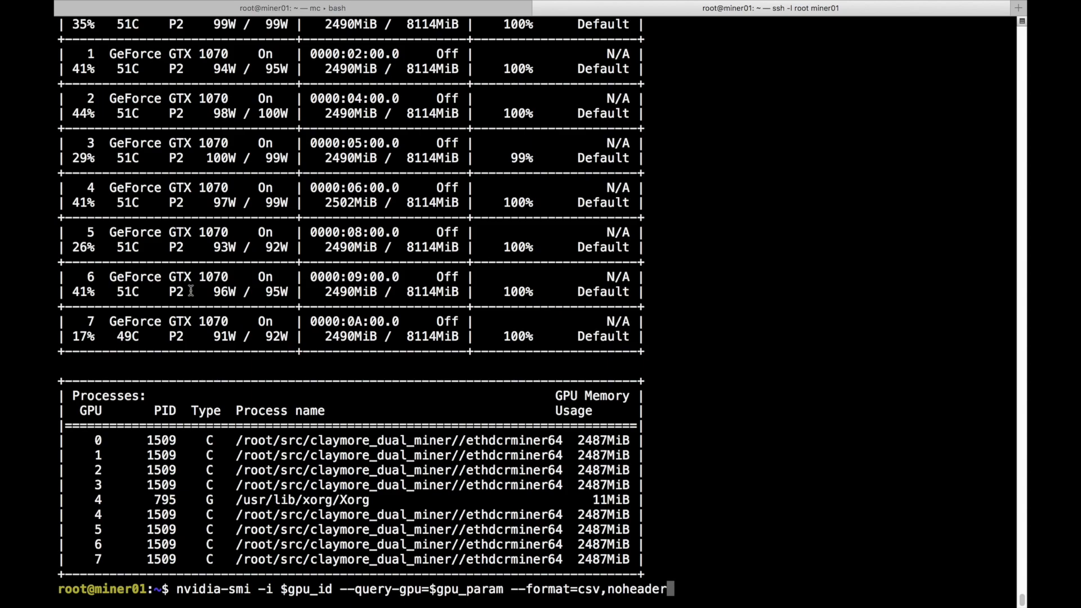
pyautogui.press('Left')
pyautogui.press('Left')
pyautogui.press('Left')
pyautogui.press('Left')
pyautogui.press('Left')
pyautogui.press('Left')
pyautogui.press('Left')
pyautogui.press('Left')
pyautogui.press('Left')
pyautogui.press('Left')
pyautogui.press('Left')
pyautogui.press('Left')
pyautogui.press('Left')
pyautogui.press('Left')
pyautogui.press('Left')
pyautogui.press('Left')
pyautogui.press('Left')
pyautogui.press('Left')
pyautogui.press('Left')
pyautogui.press('Left')
pyautogui.press('Left')
pyautogui.press('Left')
pyautogui.press('BackSpace')
pyautogui.press('BackSpace')
pyautogui.press('BackSpace')
pyautogui.press('BackSpace')
pyautogui.press('BackSpace')
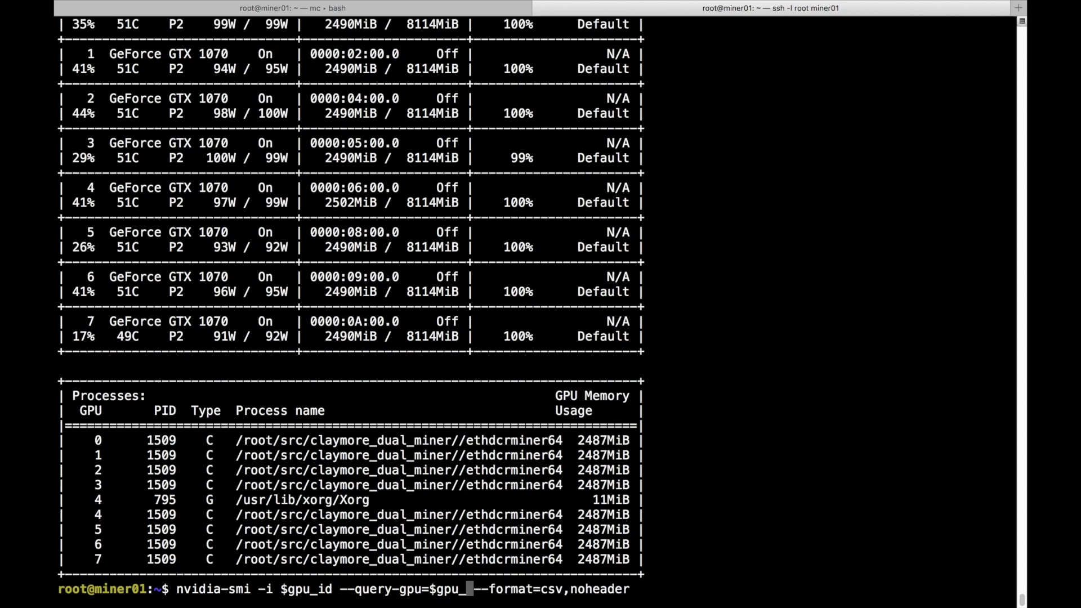
pyautogui.press('BackSpace')
pyautogui.press('BackSpace')
pyautogui.press('BackSpace')
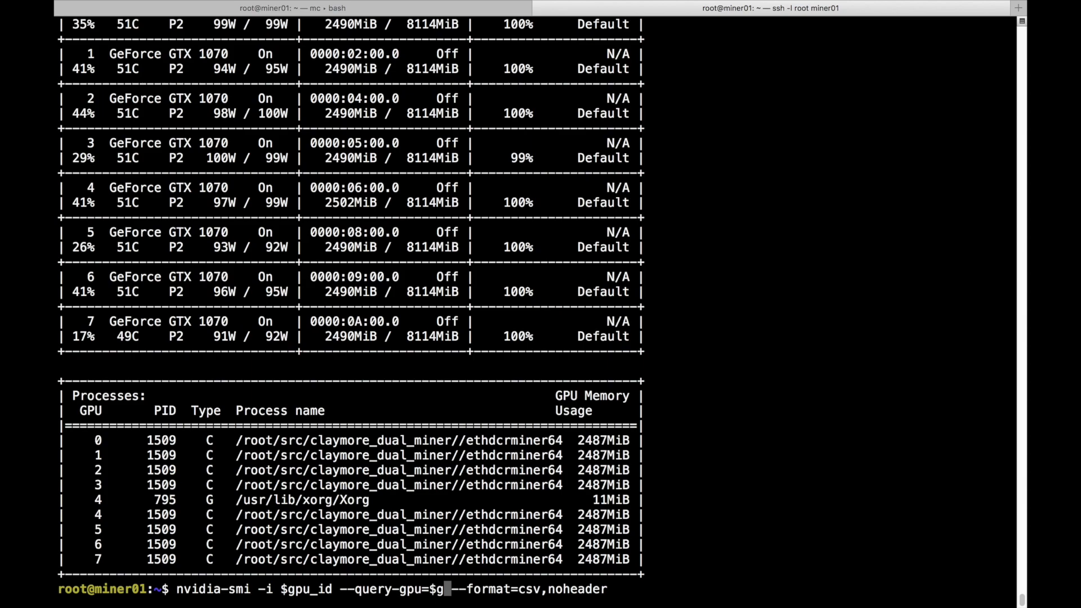
pyautogui.press('BackSpace')
pyautogui.press('BackSpace')
pyautogui.write('5')
pyautogui.press('Left')
pyautogui.press('Left')
pyautogui.press('Left')
pyautogui.press('Left')
pyautogui.press('Left')
pyautogui.press('Left')
pyautogui.press('Left')
pyautogui.press('Left')
pyautogui.press('Left')
pyautogui.press('Left')
pyautogui.press('Left')
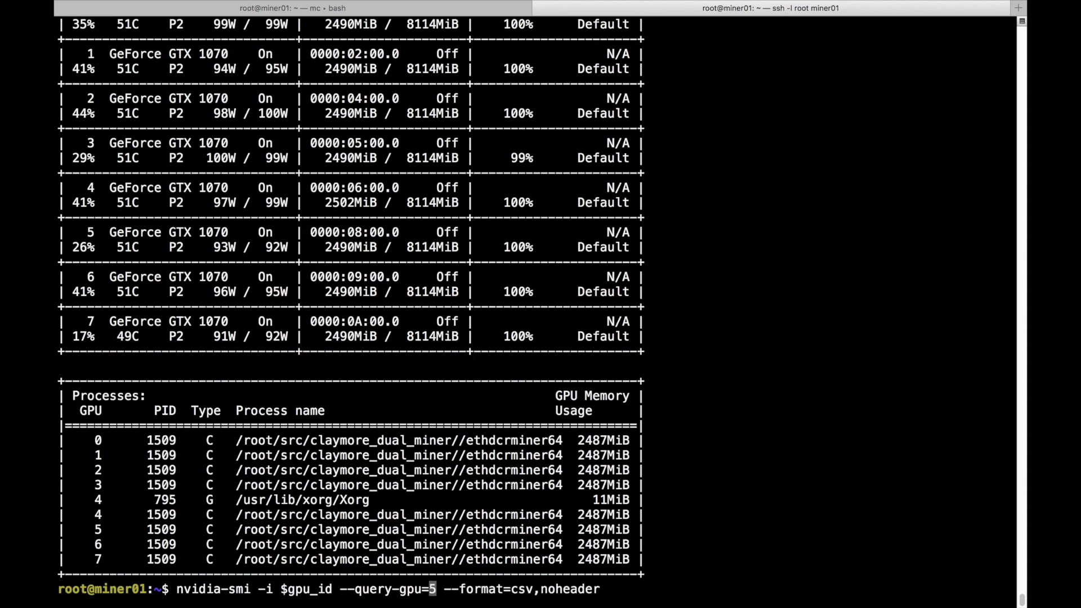
pyautogui.press('Right')
pyautogui.press('Right')
pyautogui.press('Right')
pyautogui.press('Right')
pyautogui.press('Right')
pyautogui.press('Right')
pyautogui.press('Right')
pyautogui.press('Right')
pyautogui.press('Right')
pyautogui.press('Delete')
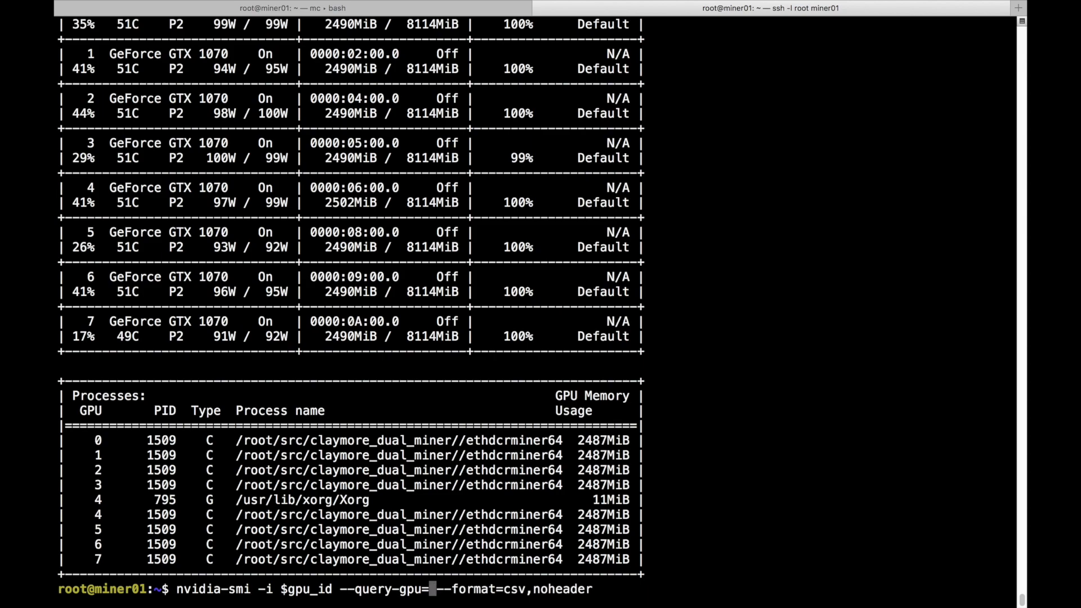
# Set the queried property to temperature.gpu, replace $gpu_id with 5, and run the nvidia-smi command
pyautogui.write('temperature.')
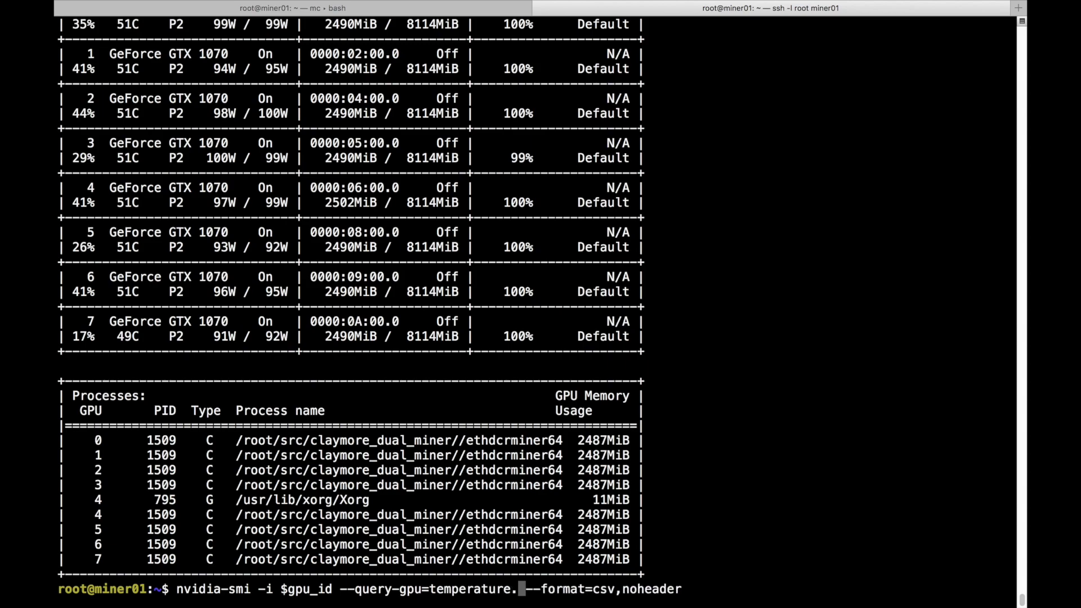
pyautogui.write('gpu')
pyautogui.press('Left')
pyautogui.press('Left')
pyautogui.press('Left')
pyautogui.press('Left')
pyautogui.press('Left')
pyautogui.press('Left')
pyautogui.press('Left')
pyautogui.press('Left')
pyautogui.press('Left')
pyautogui.press('Left')
pyautogui.press('Left')
pyautogui.press('Left')
pyautogui.press('Left')
pyautogui.press('Left')
pyautogui.press('Left')
pyautogui.press('Left')
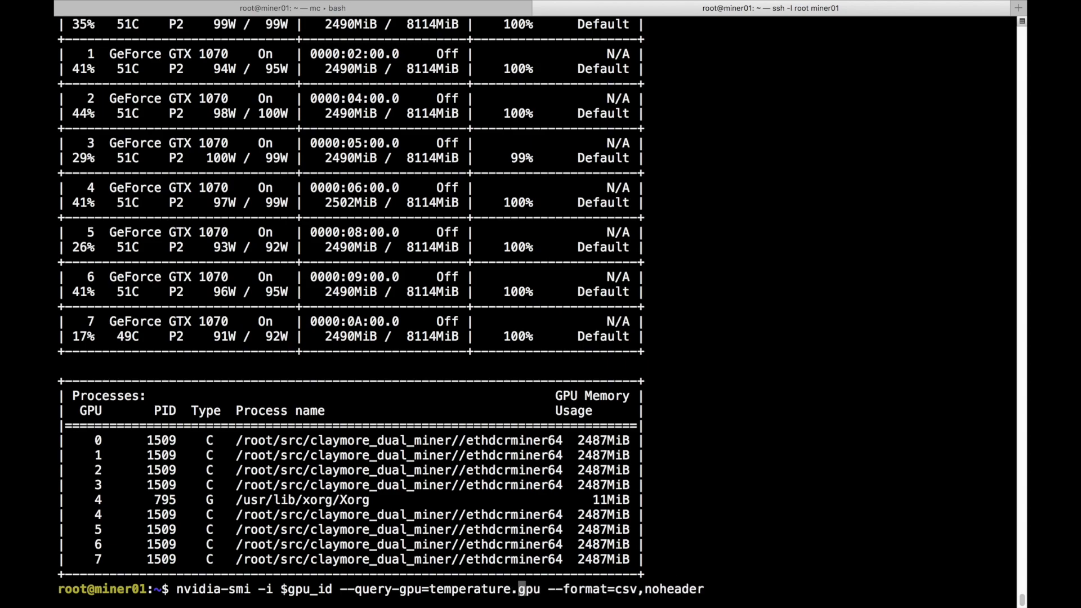
pyautogui.press('Left')
pyautogui.press('Left')
pyautogui.press('Left')
pyautogui.press('Left')
pyautogui.press('Left')
pyautogui.press('Left')
pyautogui.press('Left')
pyautogui.press('Left')
pyautogui.press('Left')
pyautogui.press('Left')
pyautogui.press('Left')
pyautogui.press('Left')
pyautogui.press('BackSpace')
pyautogui.press('BackSpace')
pyautogui.press('BackSpace')
pyautogui.press('BackSpace')
pyautogui.press('BackSpace')
pyautogui.press('BackSpace')
pyautogui.press('BackSpace')
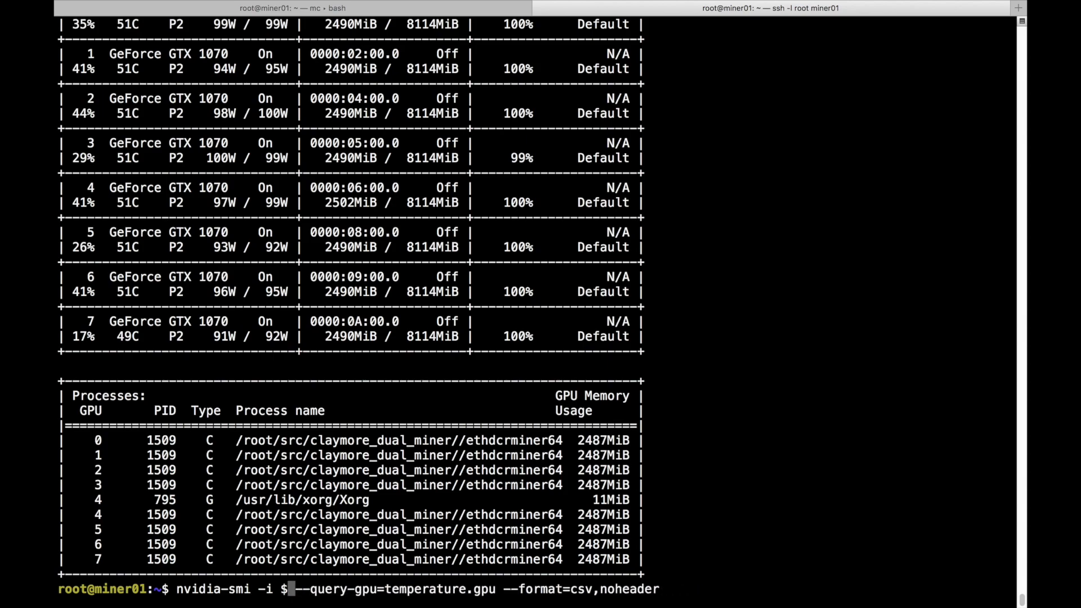
pyautogui.write('5')
pyautogui.moveTo(508, 589); pyautogui.dragTo(657, 590)
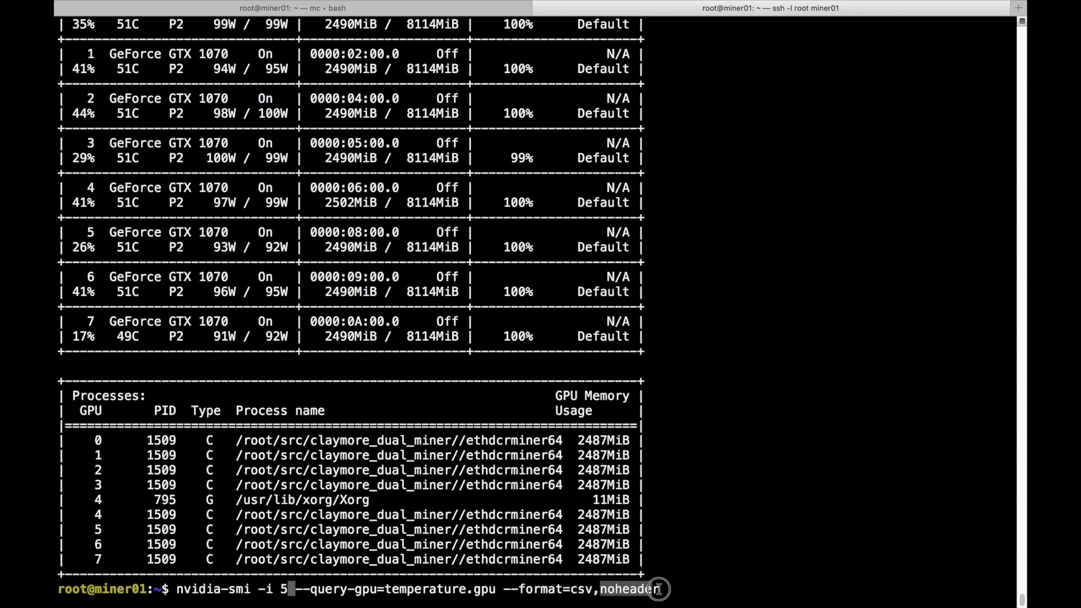
pyautogui.click(698, 522)
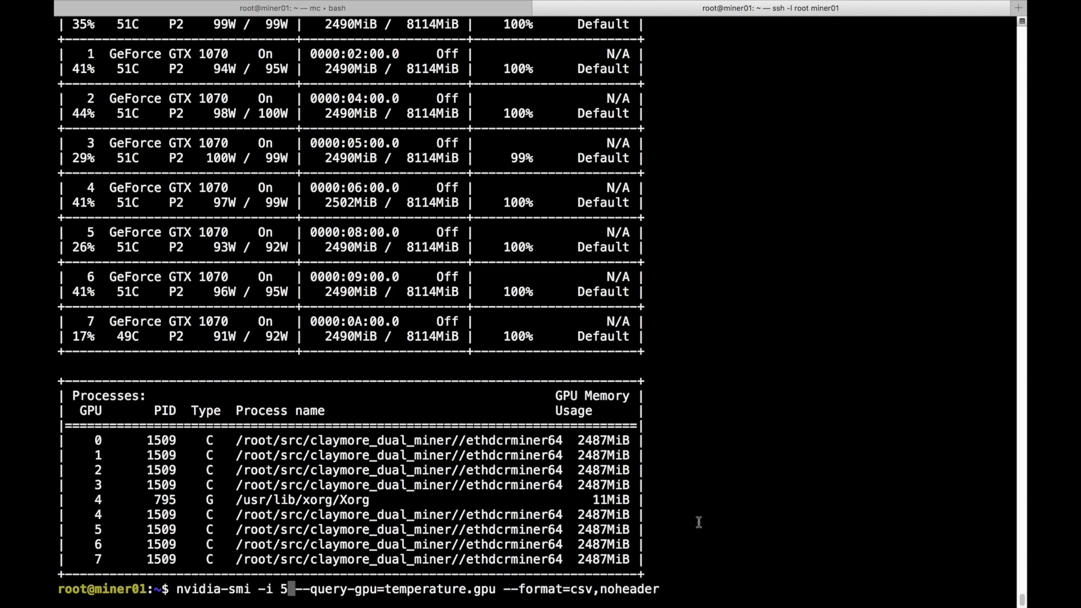
pyautogui.press('Return')
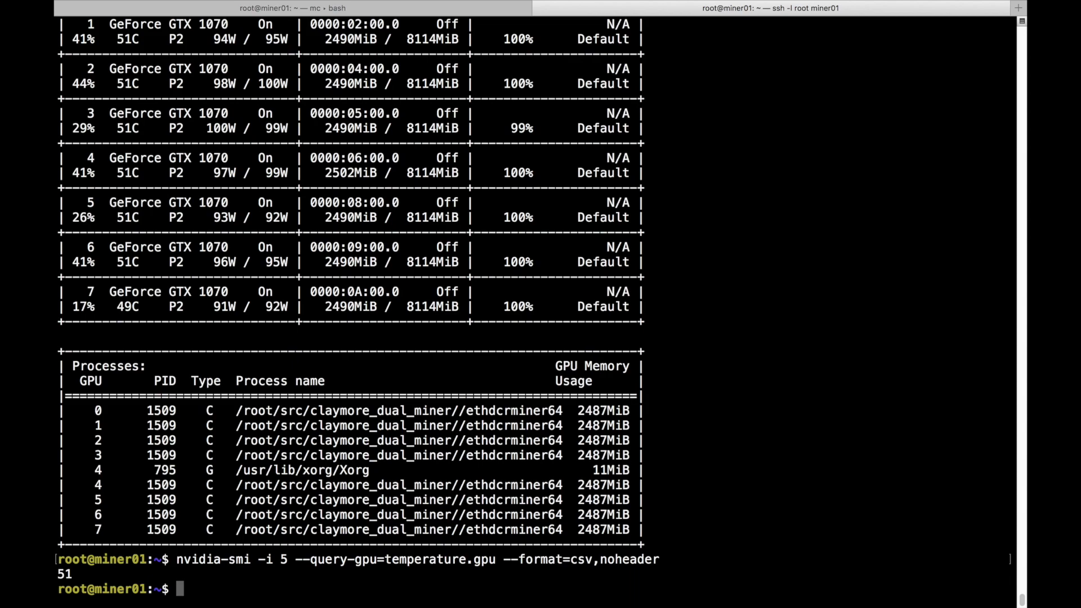
# Run nvidia-smi --help and examine its query and device modification options
pyautogui.click(387, 559)
pyautogui.write('nvidia-smi --help')
pyautogui.press('Return')
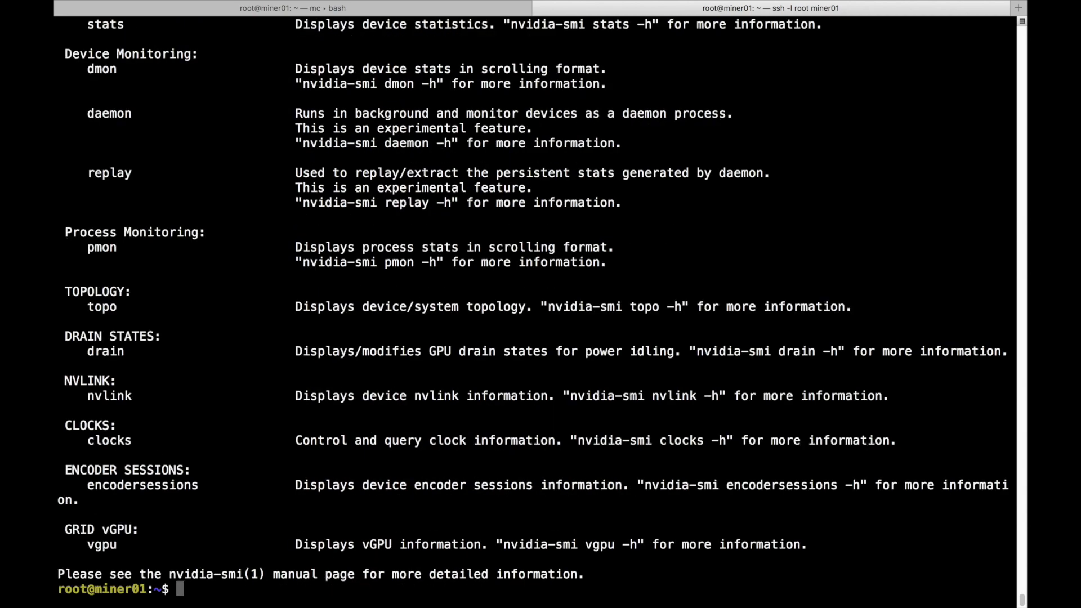
pyautogui.scroll(20, 315, 397)
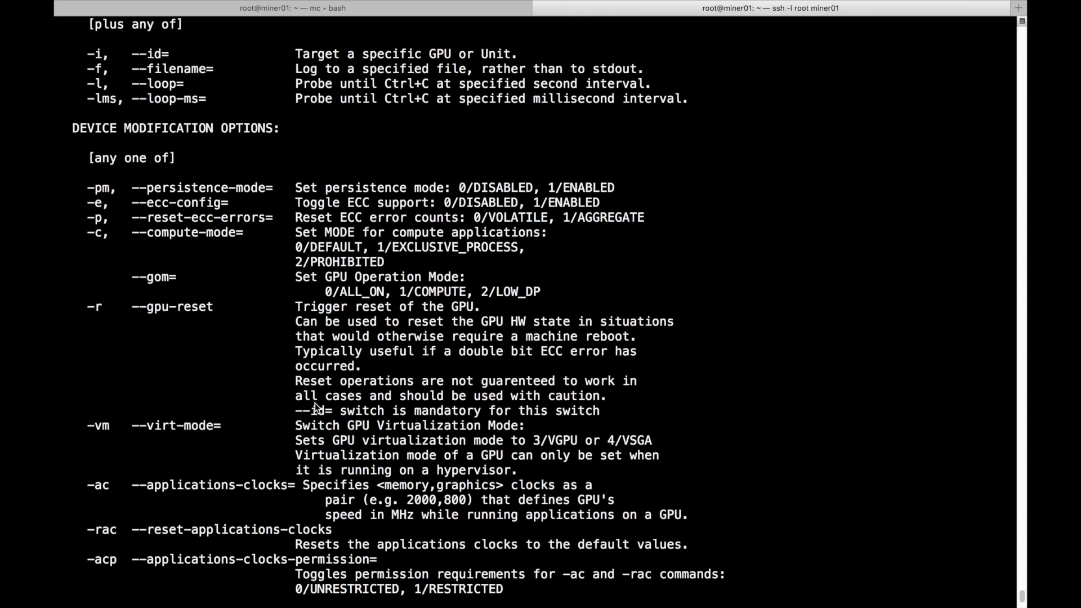
pyautogui.scroll(-12, 315, 405)
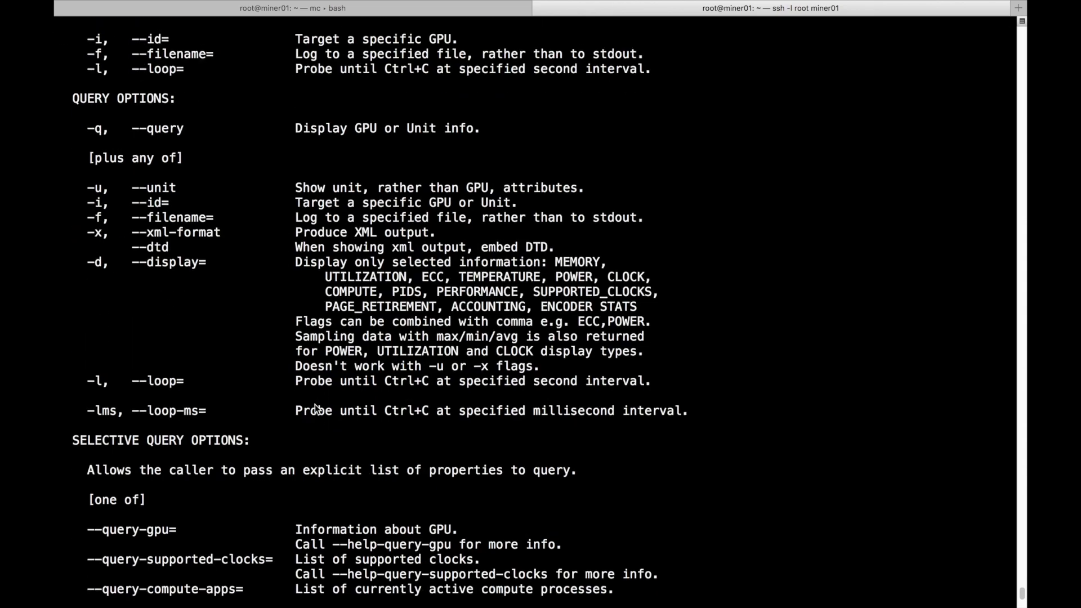
pyautogui.scroll(-20, 315, 404)
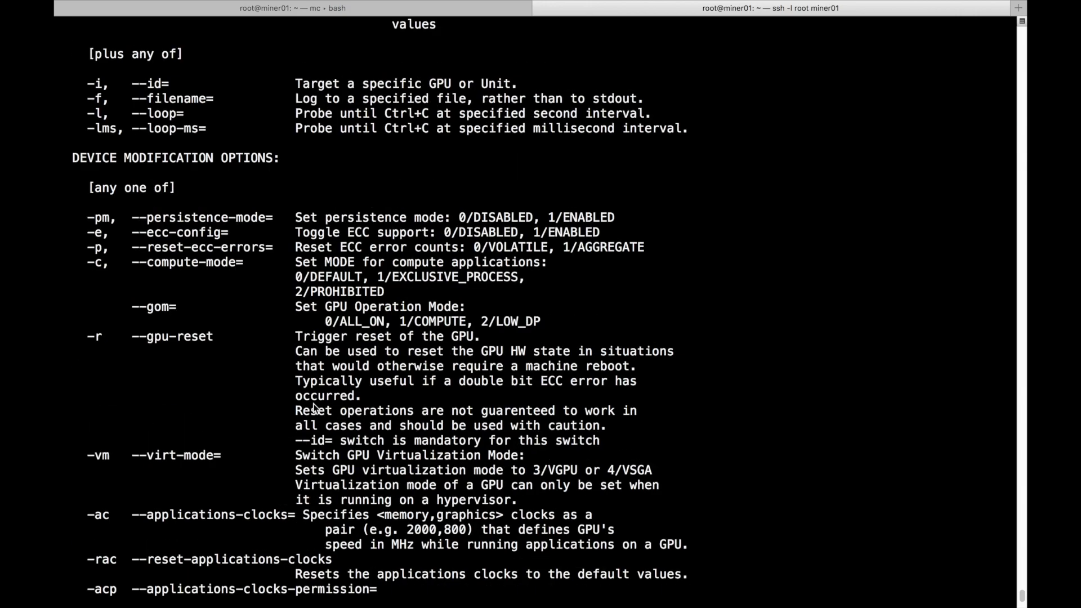
pyautogui.scroll(-7, 313, 406)
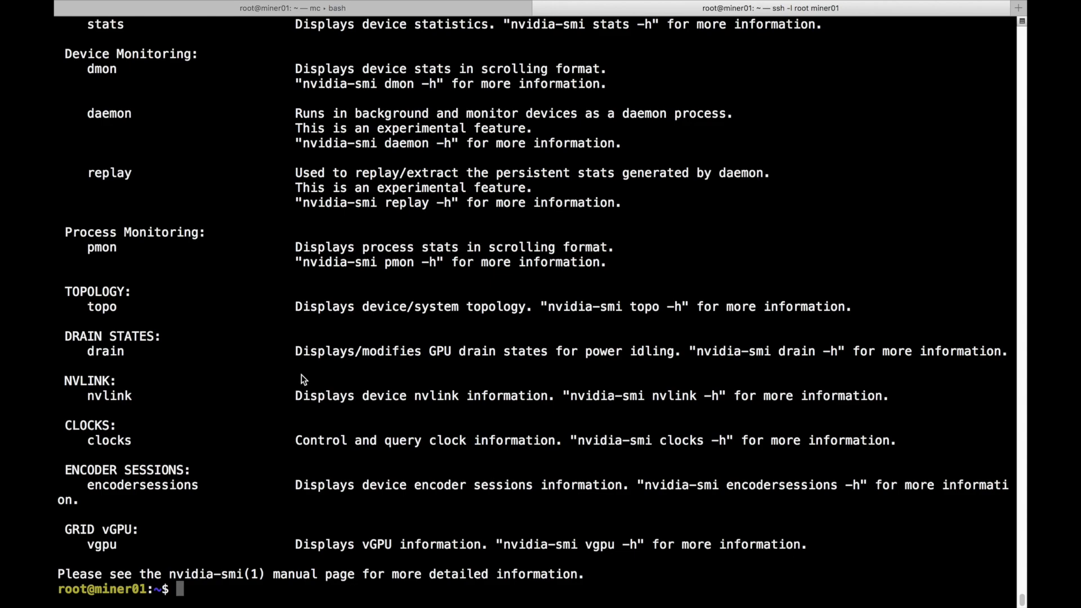
# Switch to Zabbix in the browser, open the monitoring dashboard, and examine its host status and latest issues
pyautogui.hotkey('ctrl', 'Right')
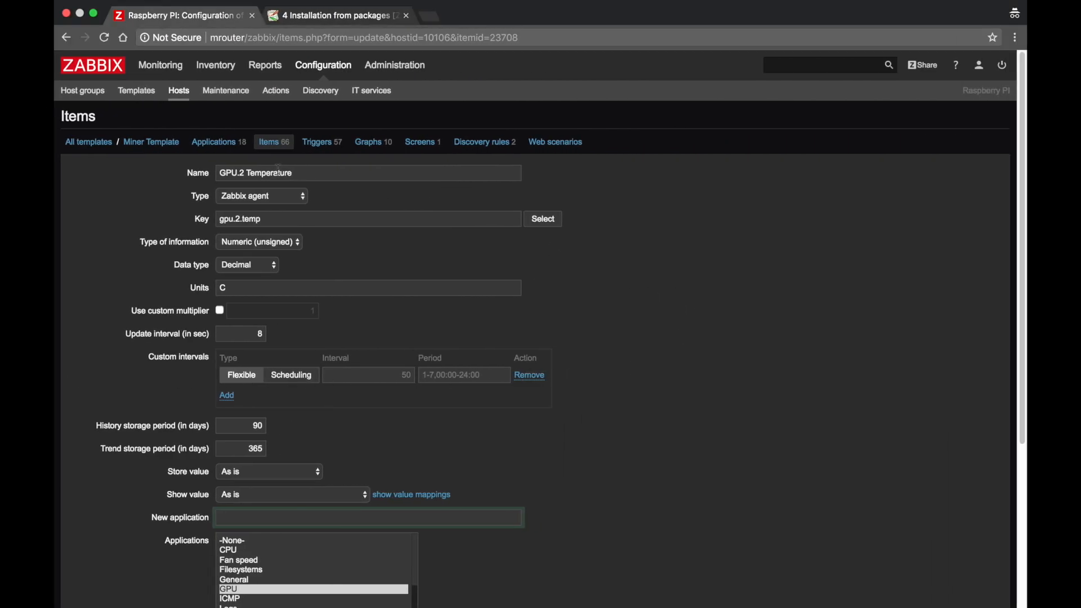
pyautogui.click(86, 94)
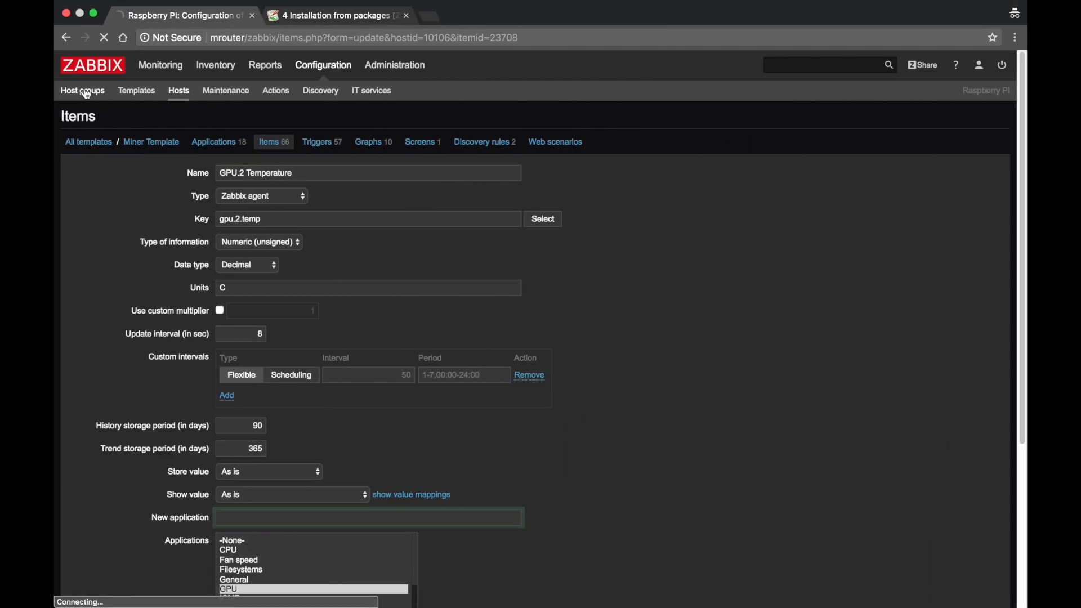
pyautogui.moveTo(146, 67)
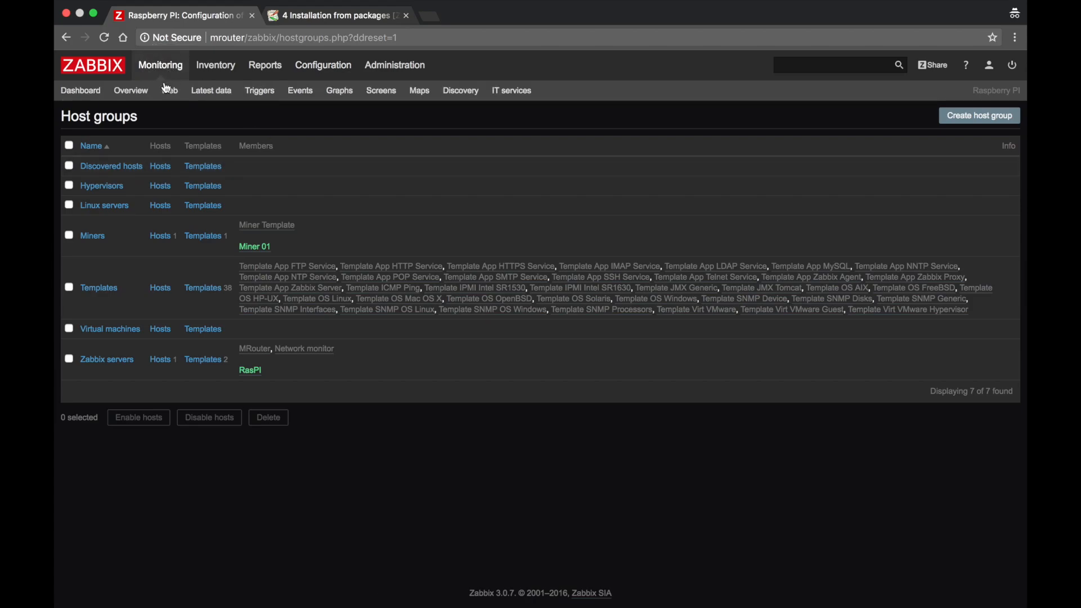
pyautogui.click(83, 92)
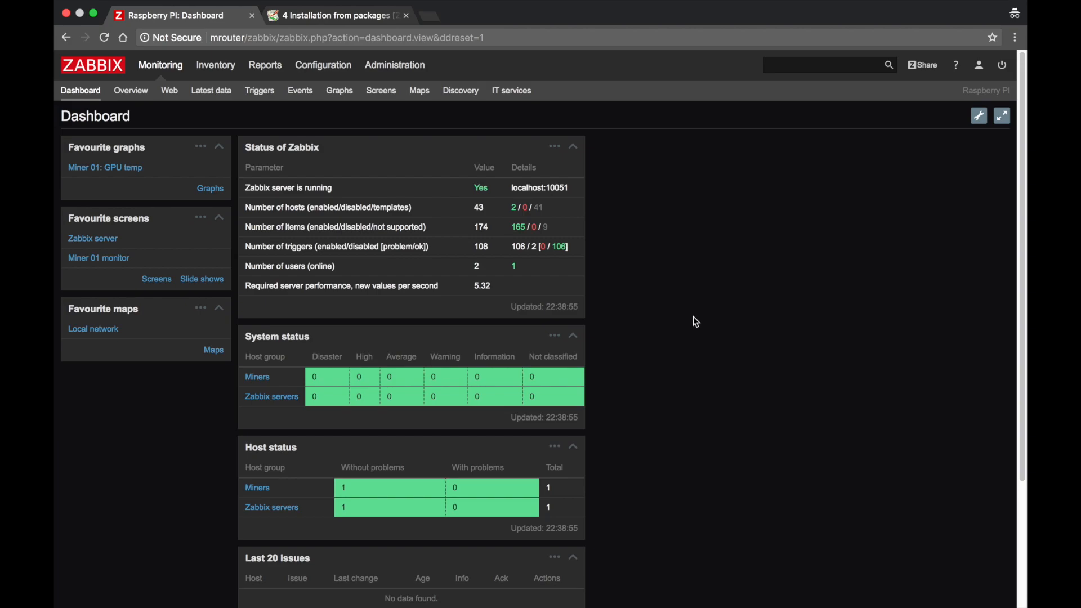
pyautogui.scroll(-5, 670, 324)
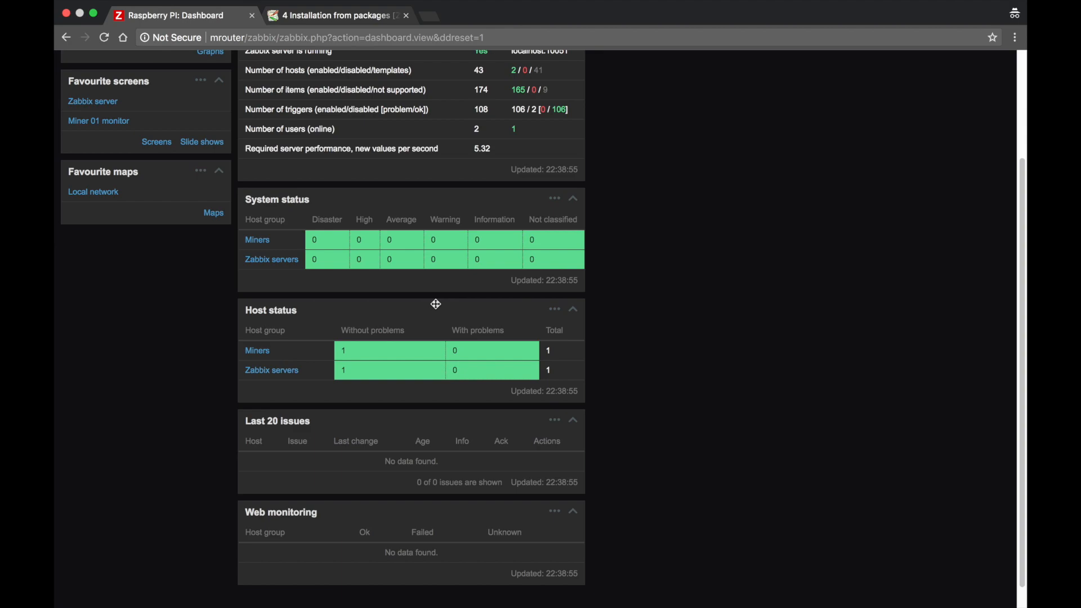
# Switch to the terminal and open /etc/zabbix/zabbix_agentd.conf.d/userparameter_gpumon.conf in vim by recalling the earlier command
pyautogui.press('super+Tab')
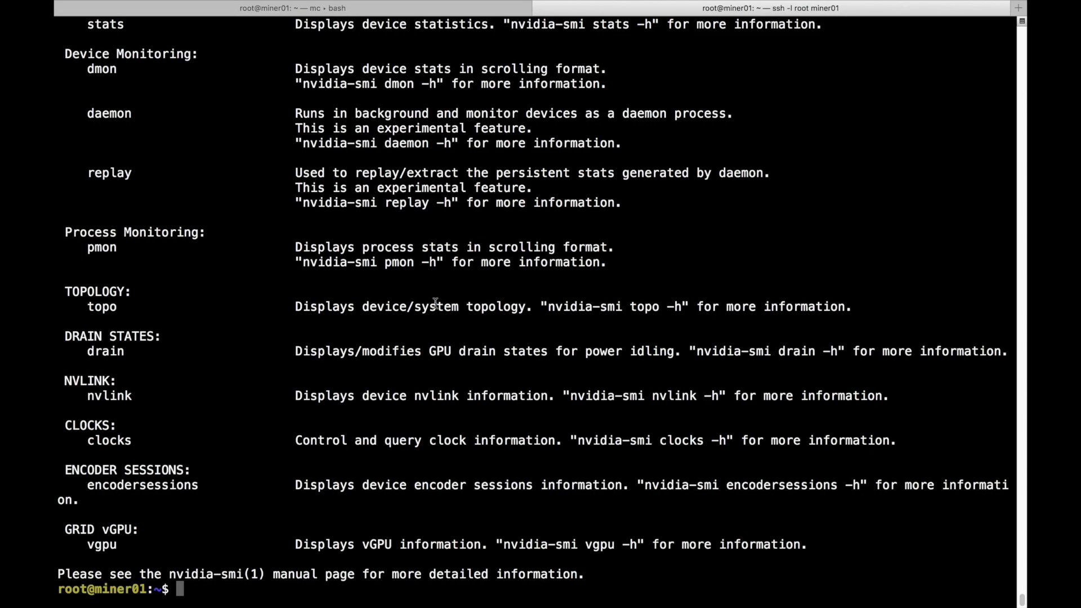
pyautogui.press('Up')
pyautogui.press('Up')
pyautogui.press('Up')
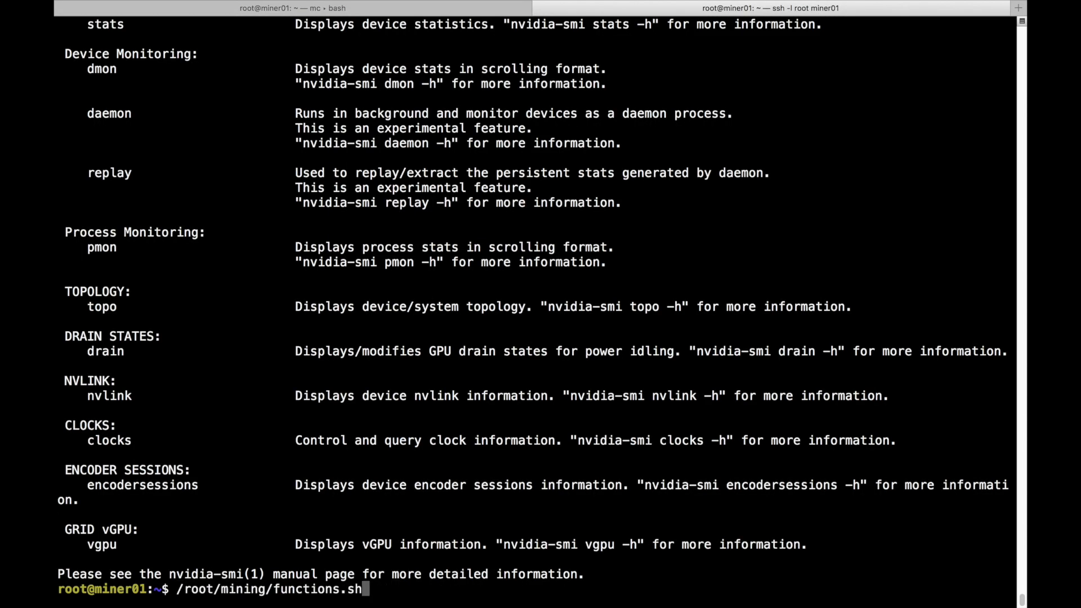
pyautogui.press('Up')
pyautogui.press('Up')
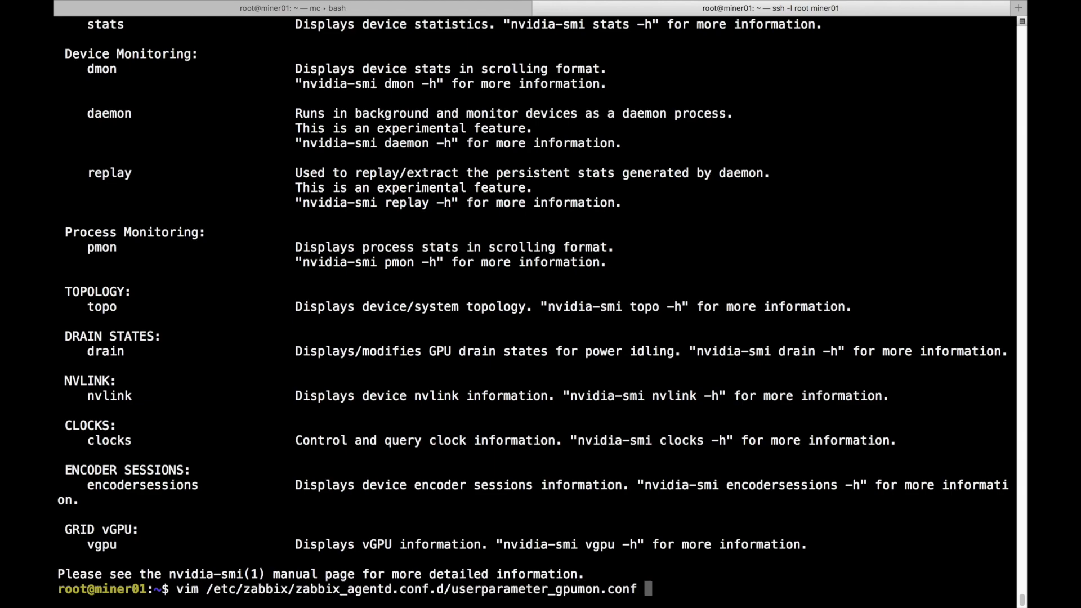
pyautogui.press('Return')
# Comment out the gpu.2.temp line that calls get_gpu_temp 2, uncomment its echo 70 line, and save and quit
pyautogui.press('Down')
pyautogui.press('Down')
pyautogui.press('Down')
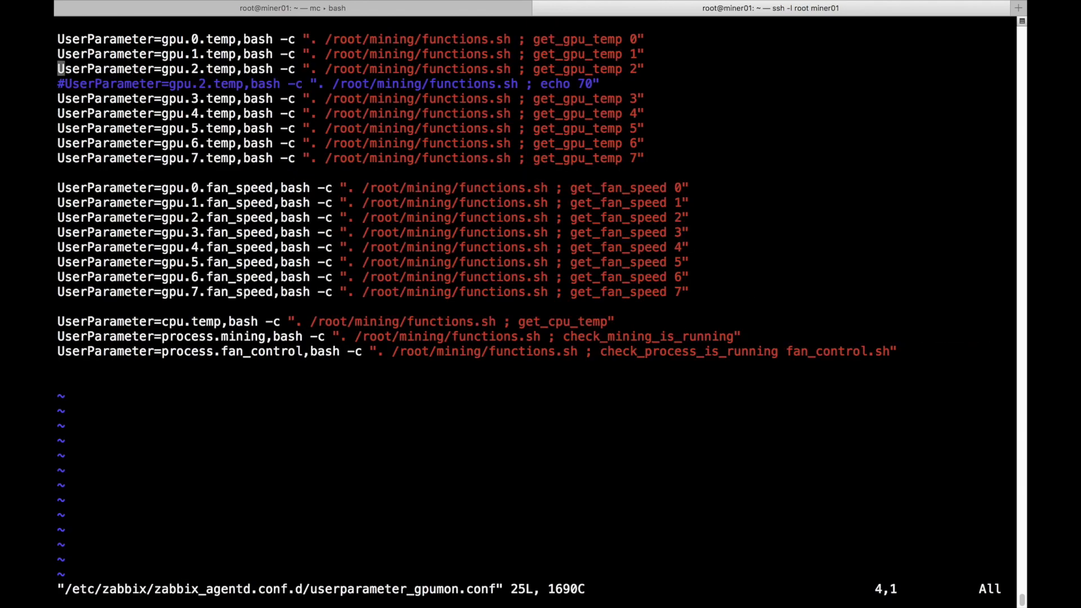
pyautogui.write('i')
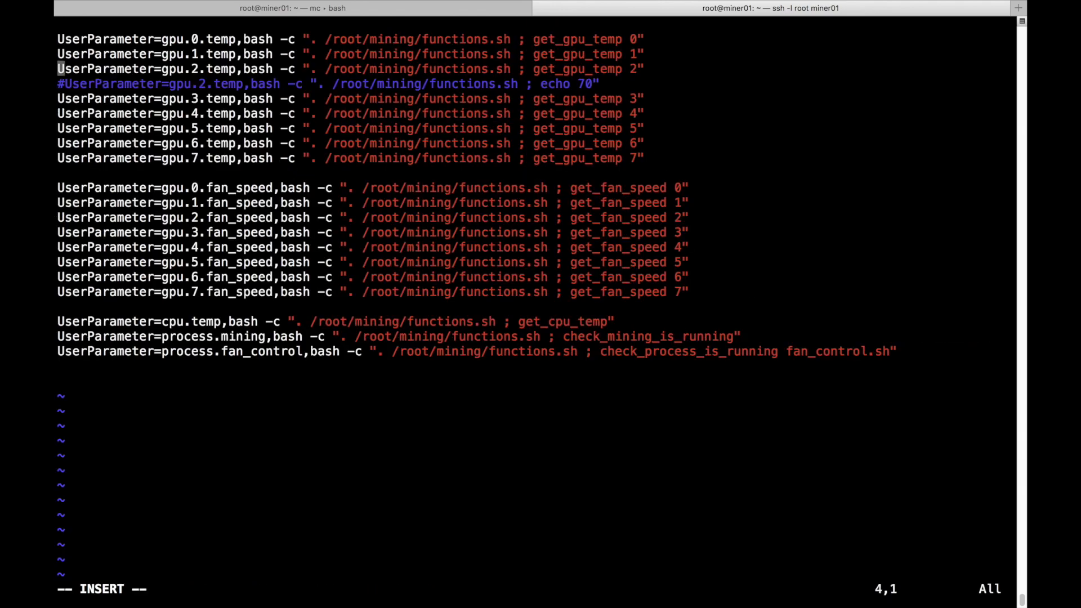
pyautogui.write('#')
pyautogui.press('Down')
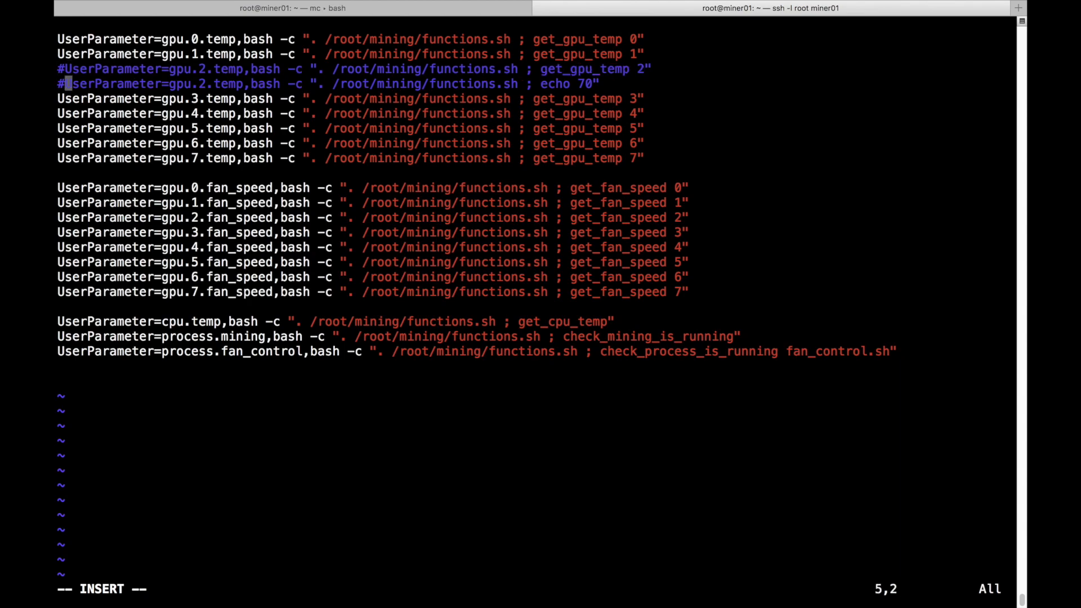
pyautogui.press('BackSpace')
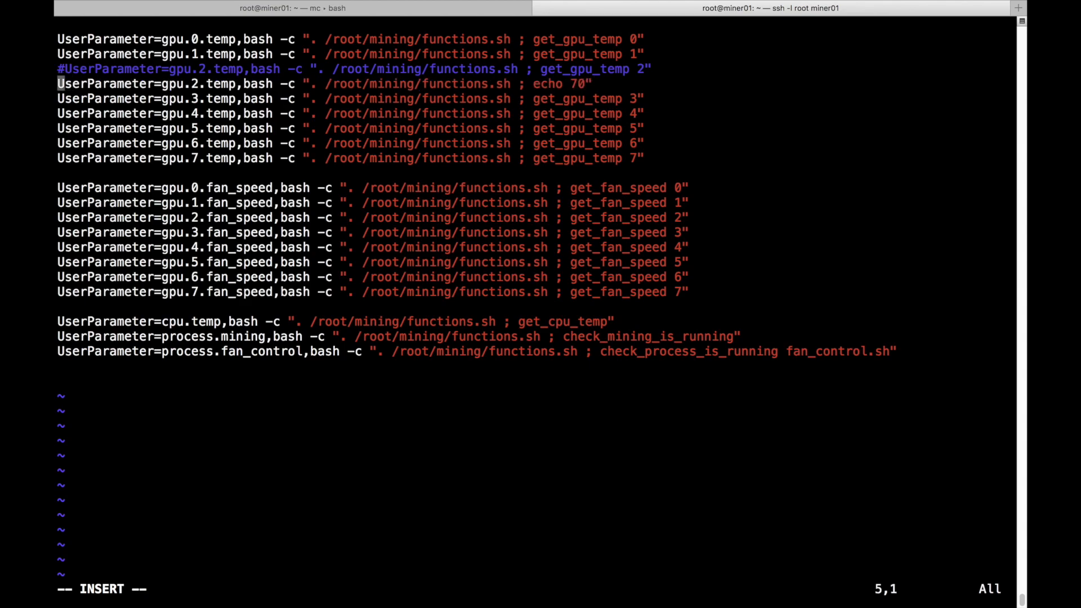
pyautogui.doubleClick(610, 69)
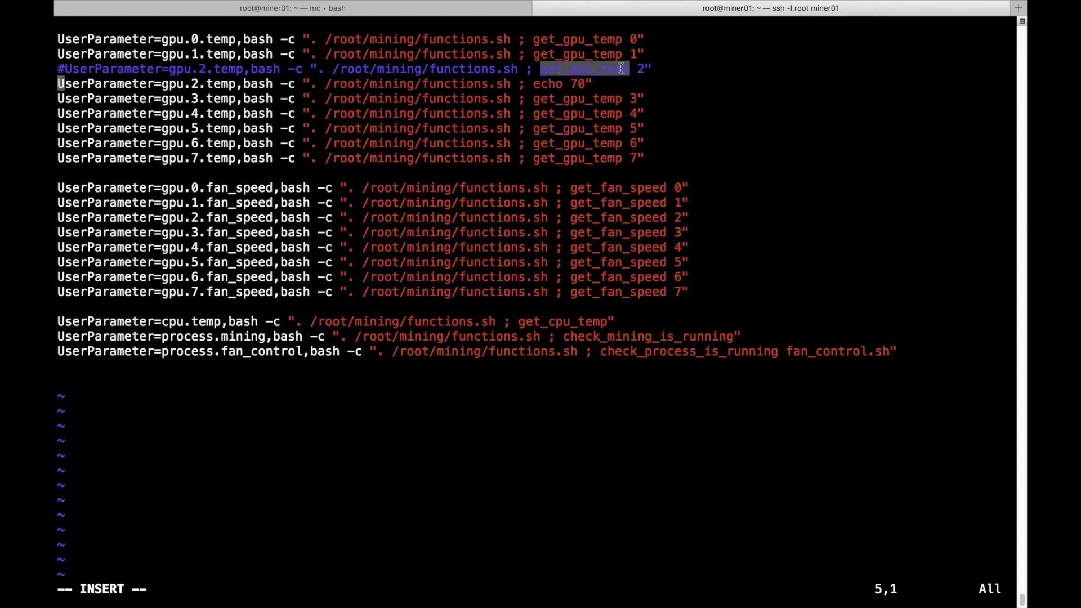
pyautogui.moveTo(533, 84); pyautogui.dragTo(585, 84)
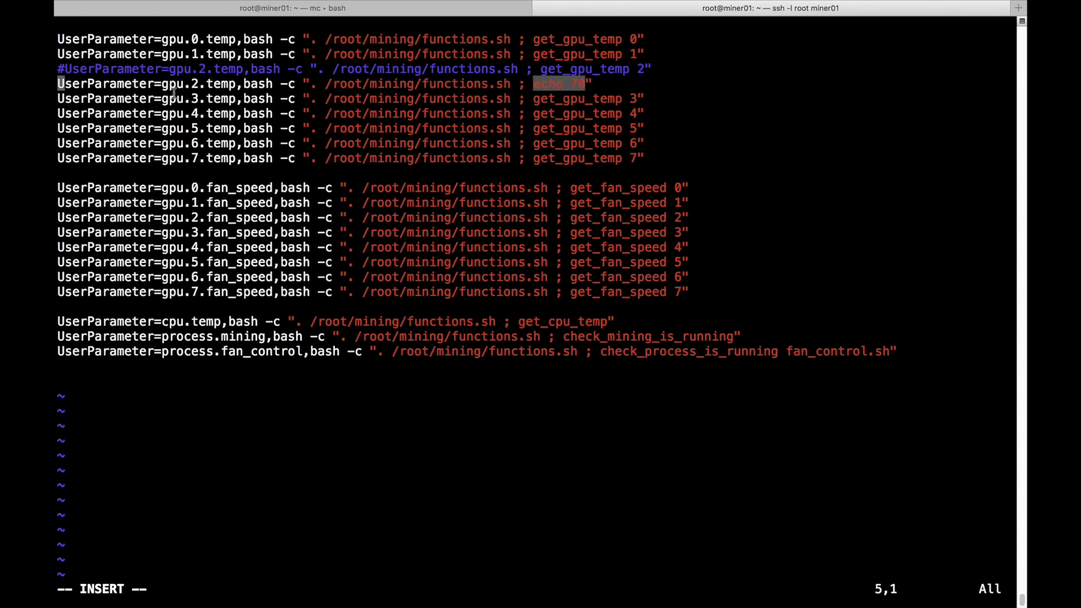
pyautogui.press('Escape')
pyautogui.write(':wq')
pyautogui.press('Return')
pyautogui.write('/etc/zabbix/')
pyautogui.press('Tab')
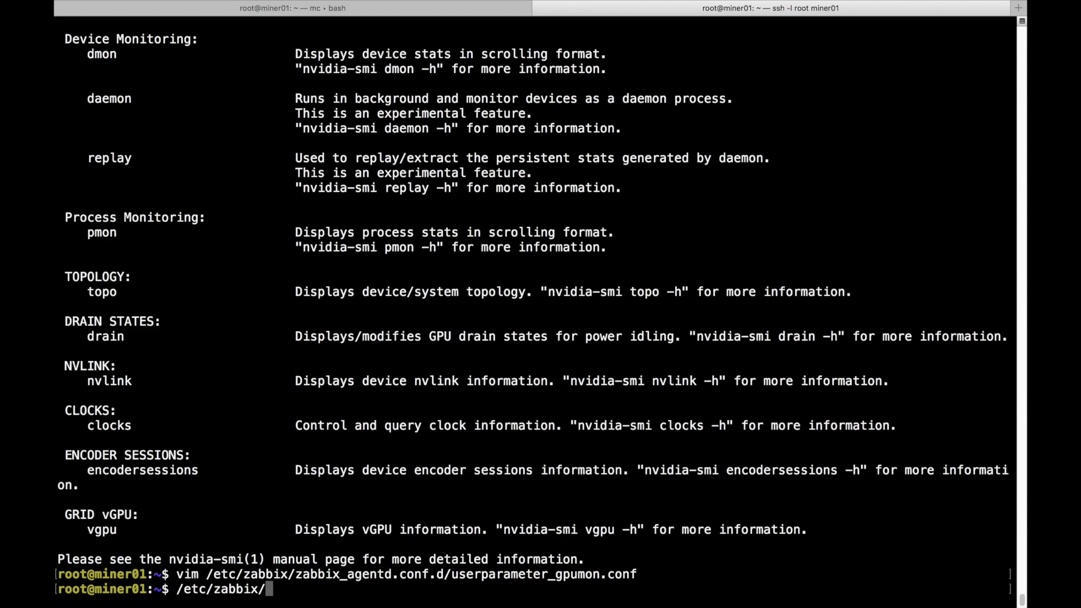
pyautogui.press('Tab')
pyautogui.press('BackSpace')
pyautogui.hotkey('ctrl', 'c')
# Restart the Zabbix agent with /etc/init.d/zabbix-agent restart
pyautogui.write('/etc/init.d/zab')
pyautogui.press('Tab')
pyautogui.write('restart')
pyautogui.press('Return')
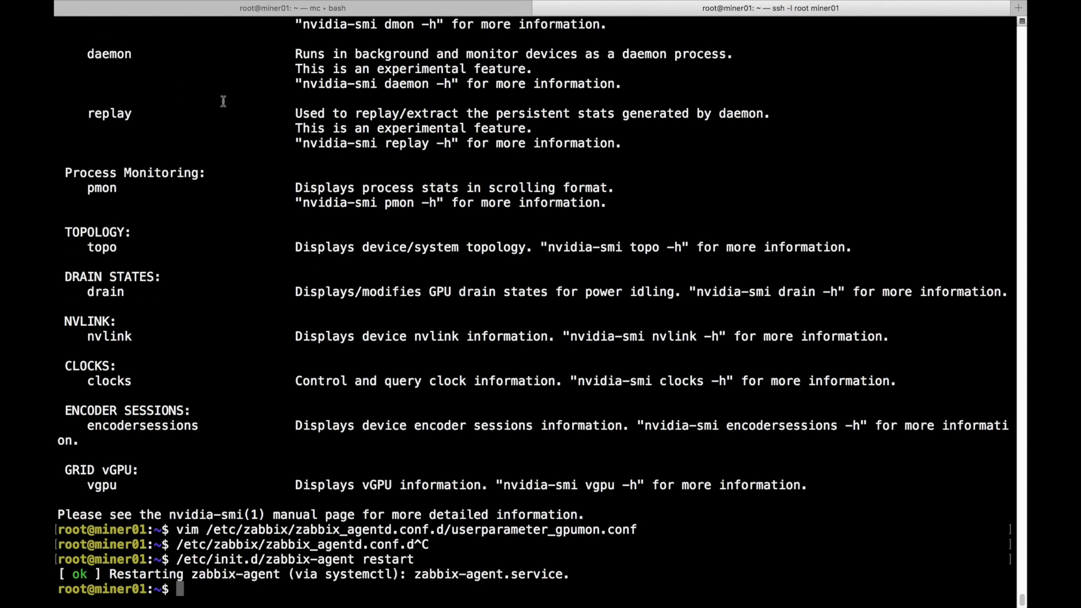
# Switch to Zabbix in the browser, reload the dashboard, and examine the GPU.2 temperature entries under Last 20 issues
pyautogui.press('super+Tab')
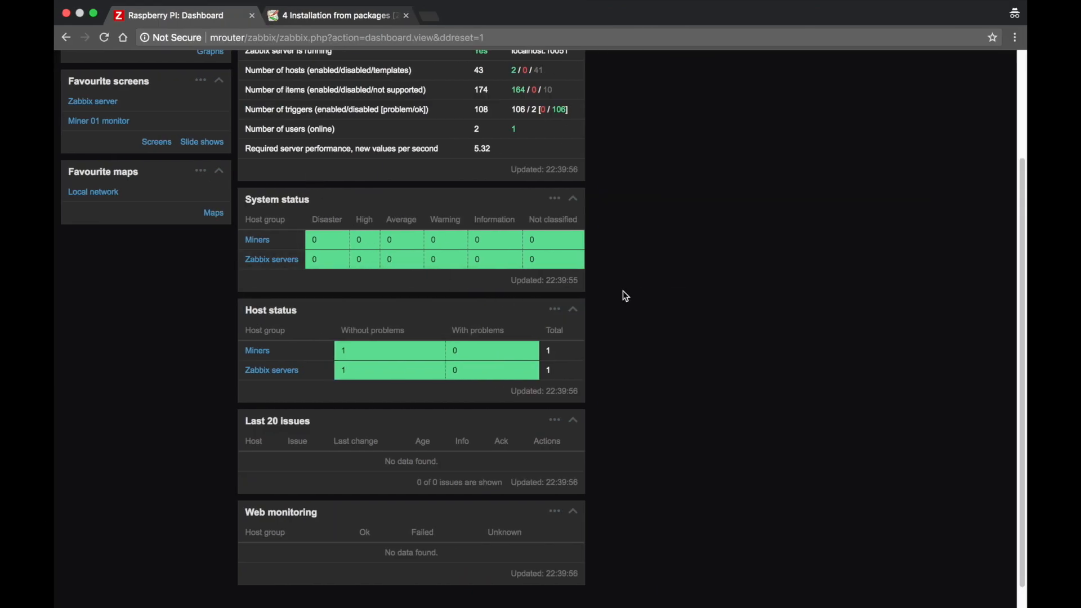
pyautogui.press('super+r')
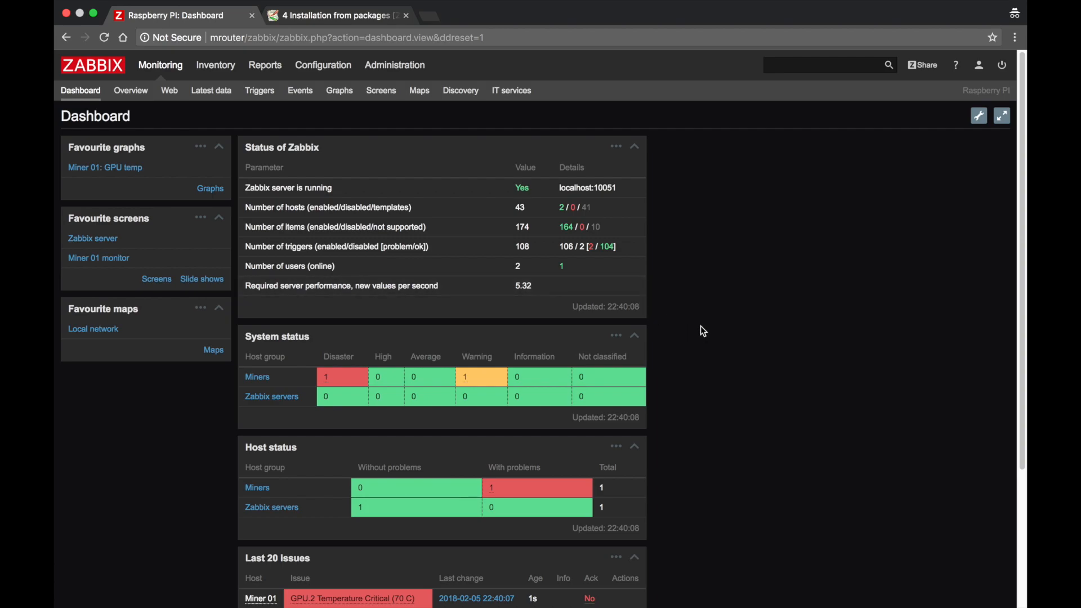
pyautogui.scroll(-3, 703, 332)
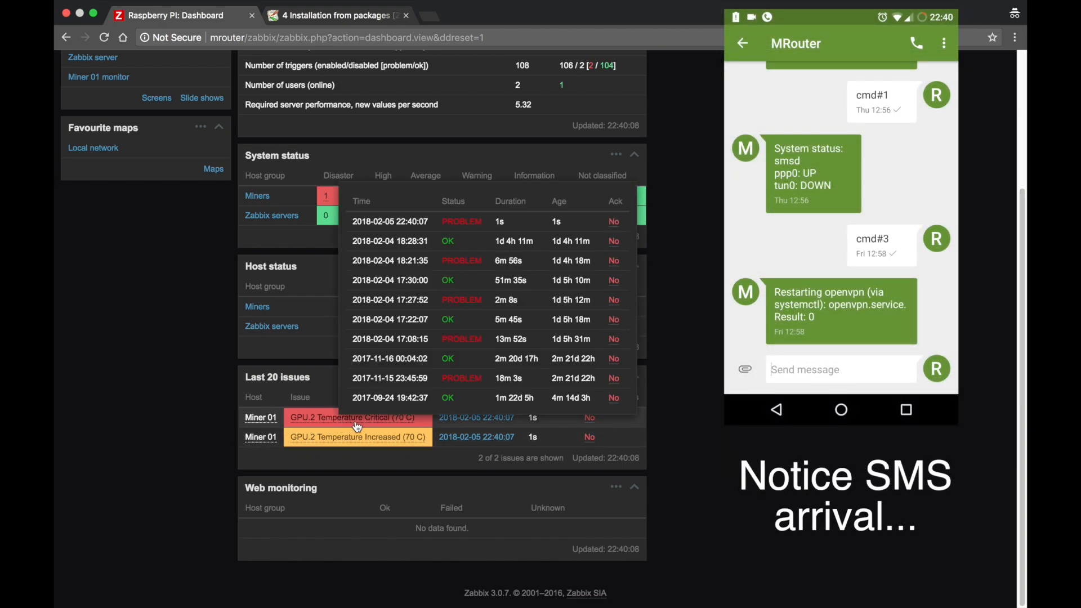
# Check the alert actions of the GPU.2 temperature issues on the dashboard, and open the trigger list of Miner Template
pyautogui.moveTo(393, 424)
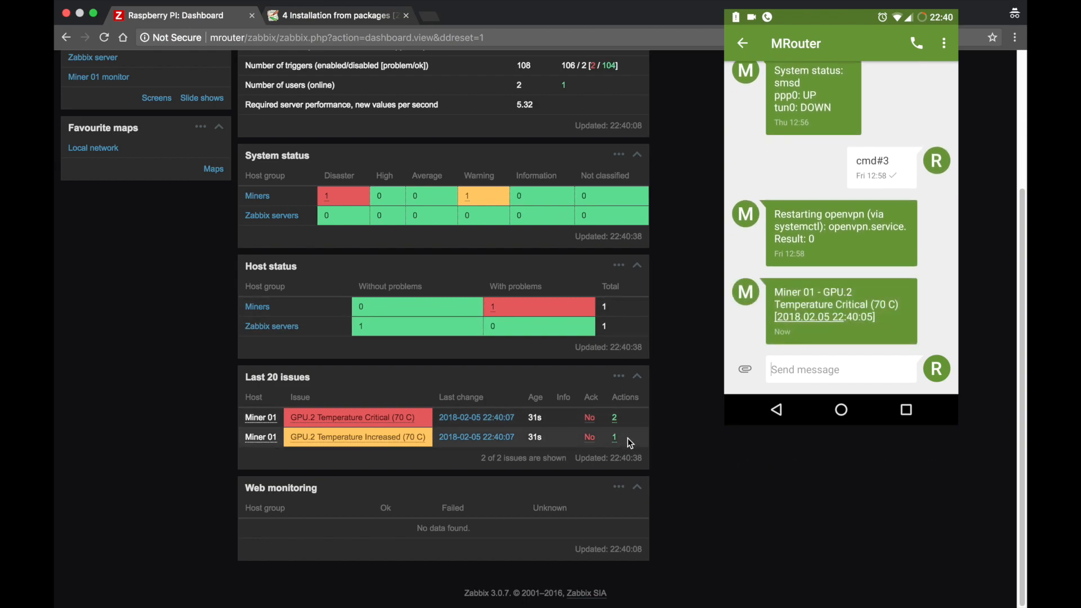
pyautogui.moveTo(614, 440)
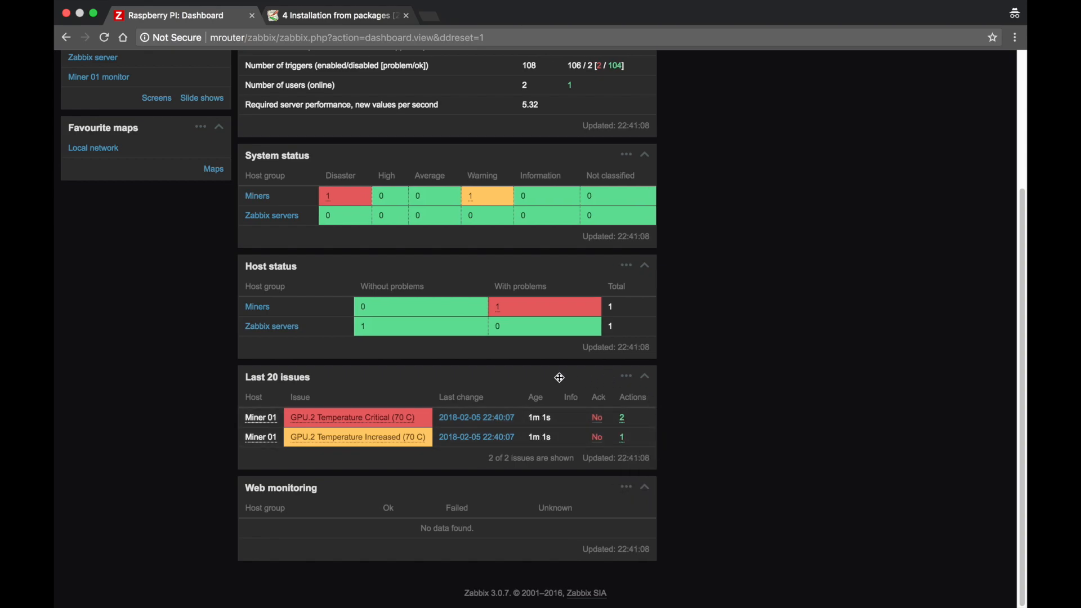
pyautogui.scroll(5, 646, 370)
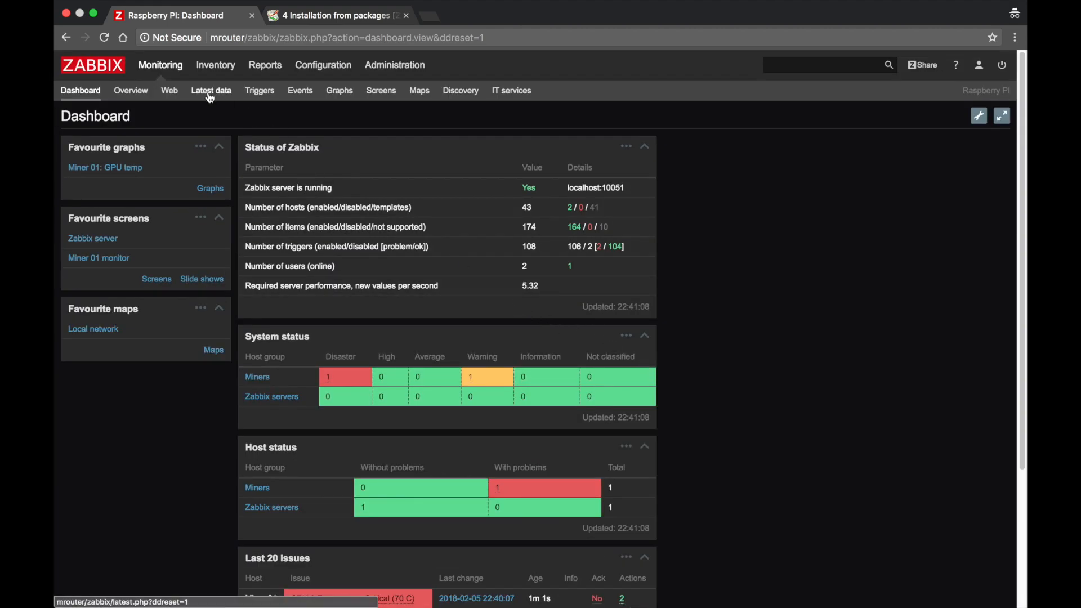
pyautogui.click(318, 67)
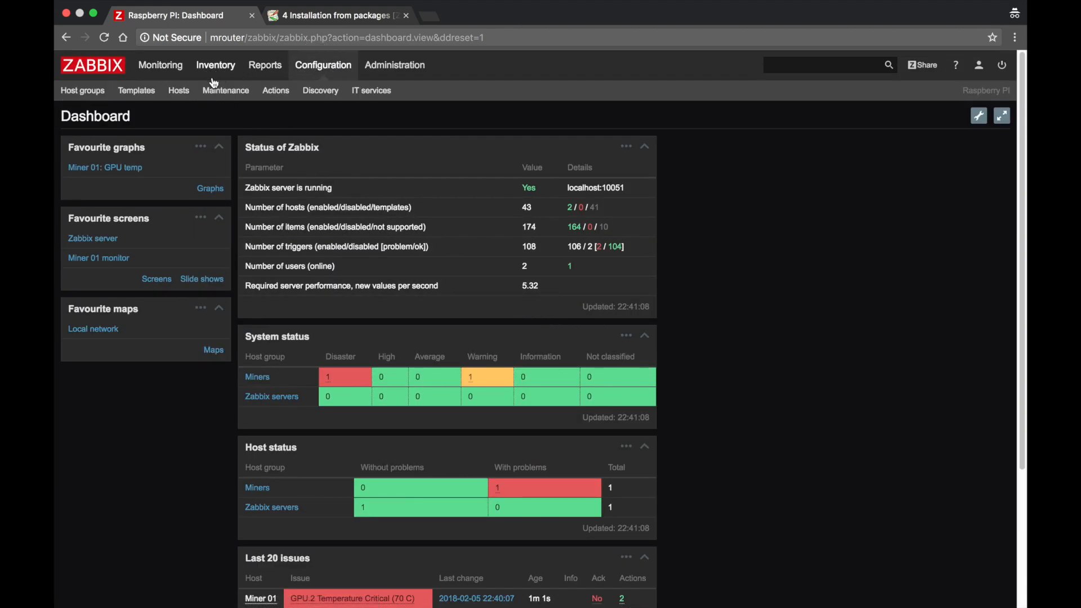
pyautogui.click(137, 91)
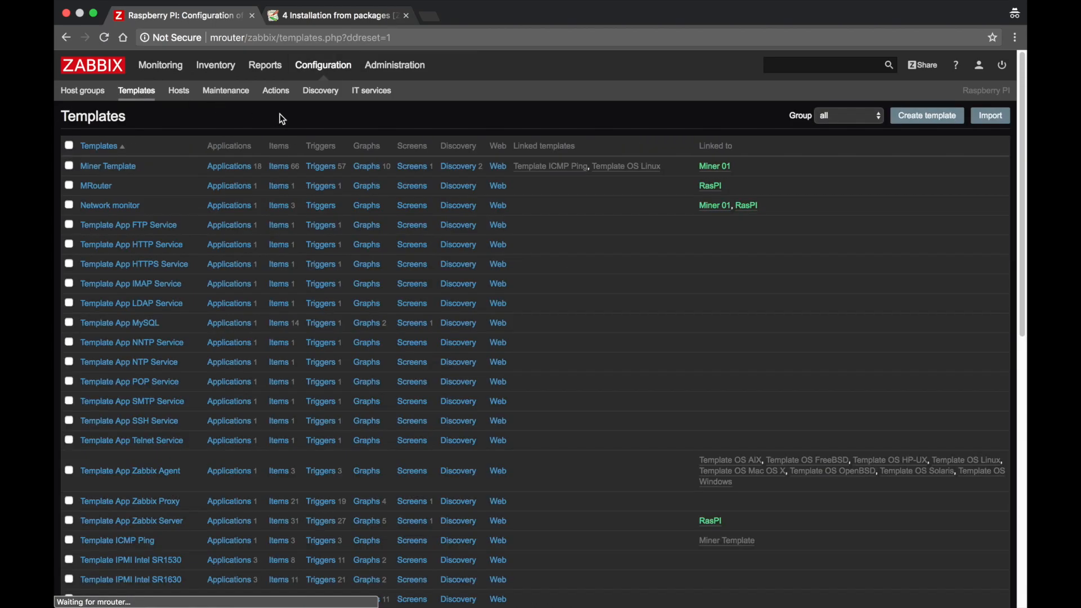
pyautogui.click(320, 169)
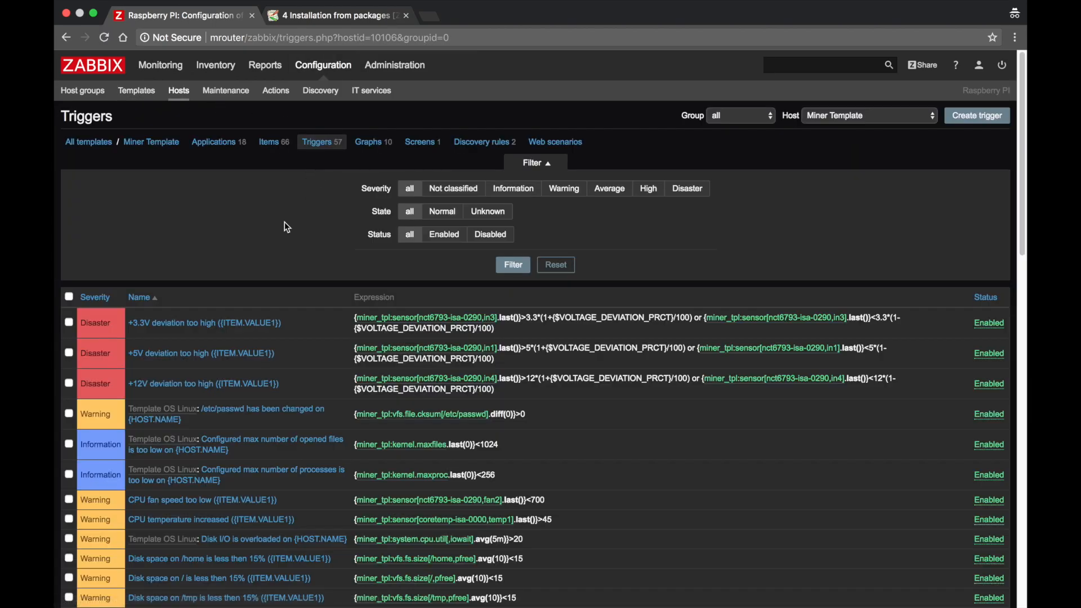
# Examine the $GPU_TEMP_HIGH and $GPU_TEMP_CRITICAL macros in the expressions of the two GPU.2 temperature triggers
pyautogui.scroll(-5, 318, 295)
pyautogui.scroll(-3, 320, 297)
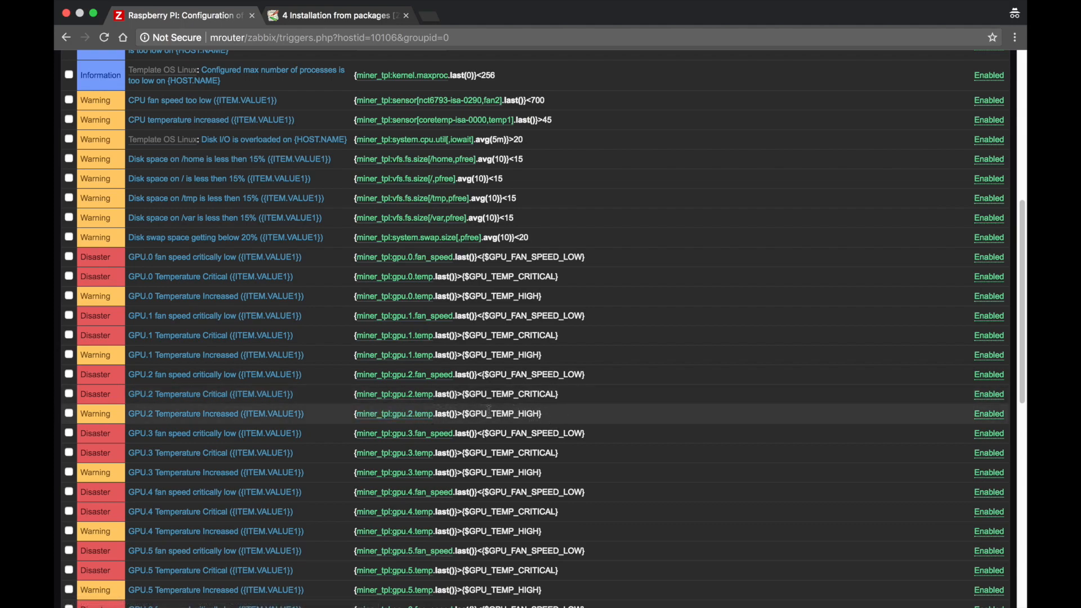
pyautogui.moveTo(465, 413); pyautogui.dragTo(540, 413)
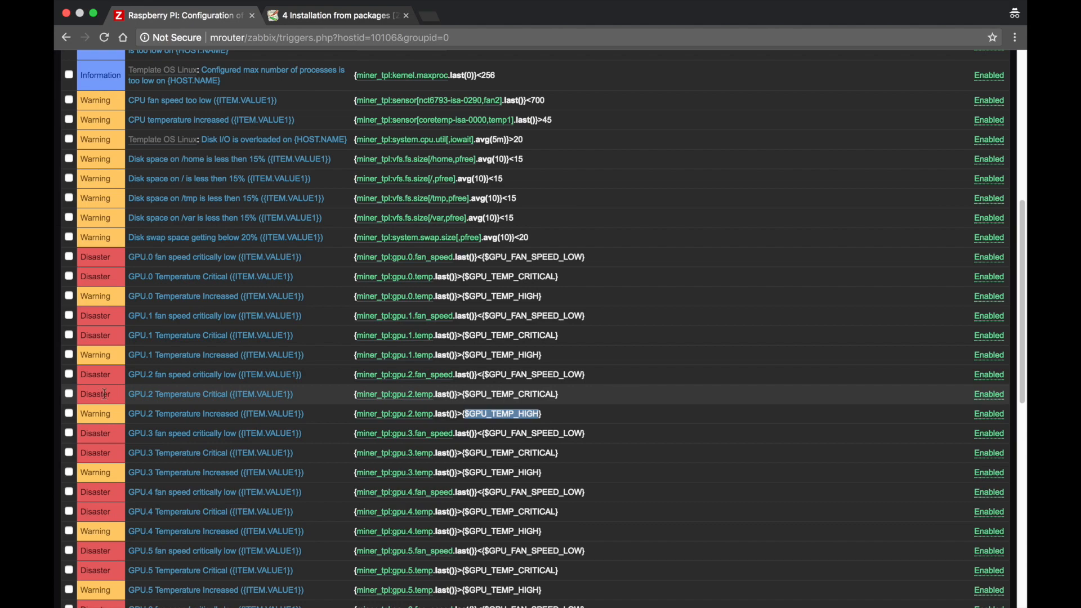
pyautogui.moveTo(465, 394); pyautogui.dragTo(565, 394)
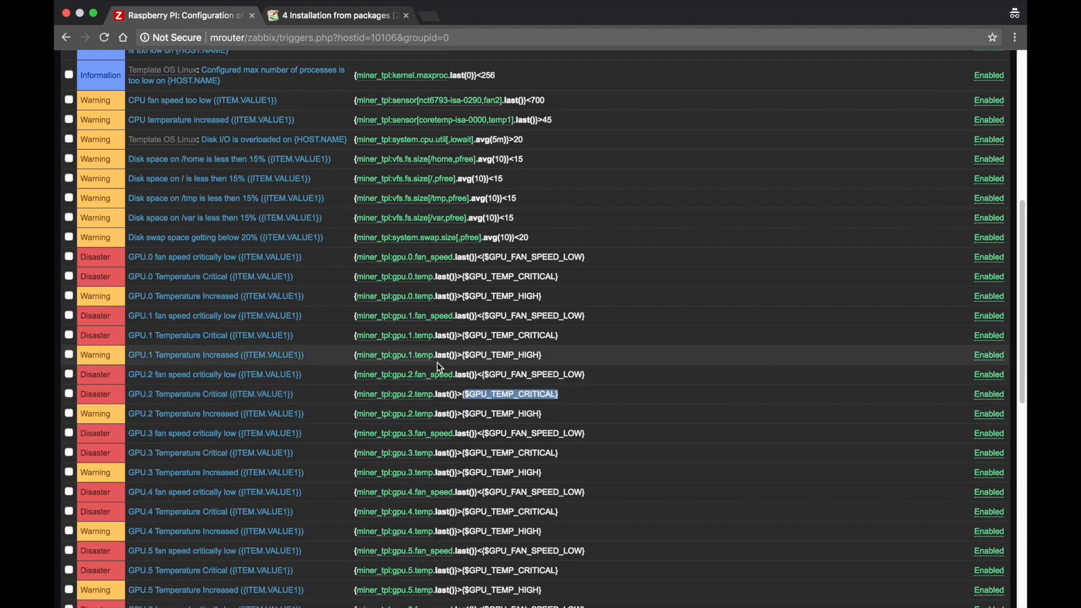
# Open the macros of Miner Template and examine the values of {$GPU_TEMP_HIGH} and {$GPU_TEMP_CRITICAL}
pyautogui.scroll(15, 438, 361)
pyautogui.click(151, 145)
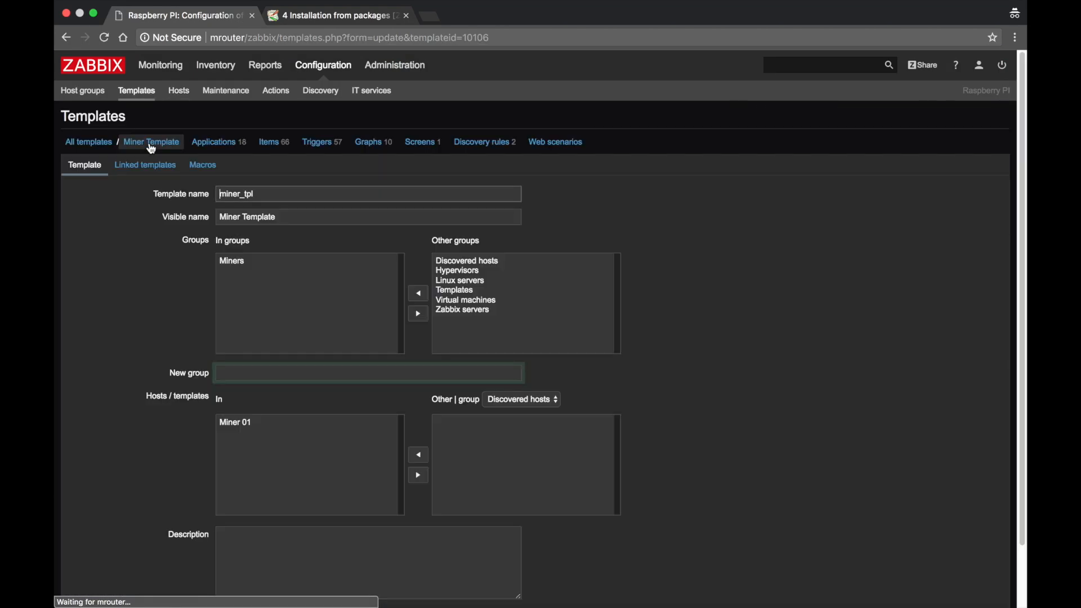
pyautogui.click(204, 165)
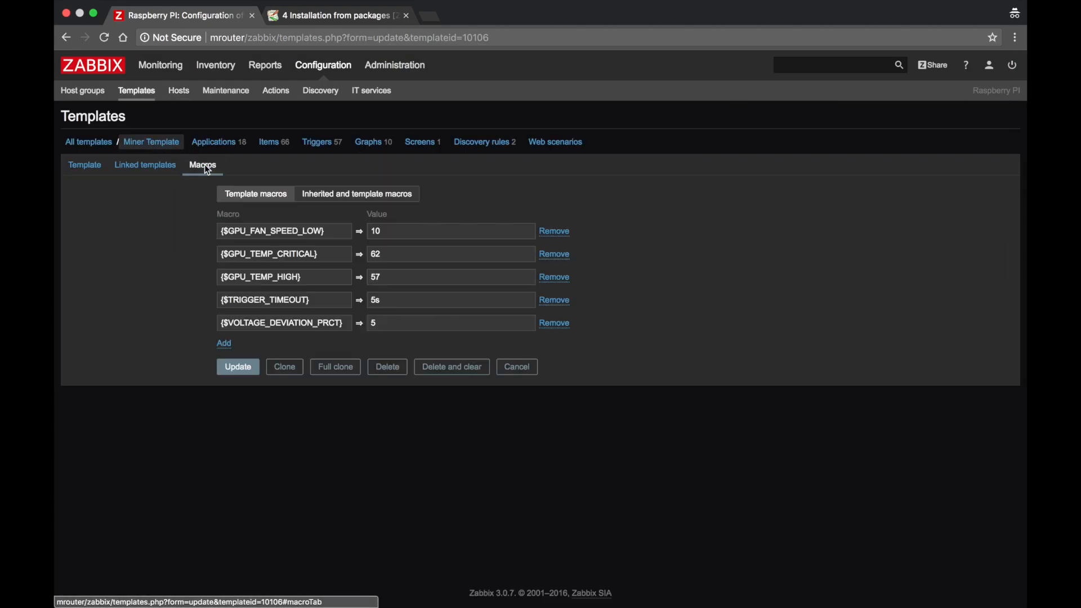
pyautogui.tripleClick(313, 277)
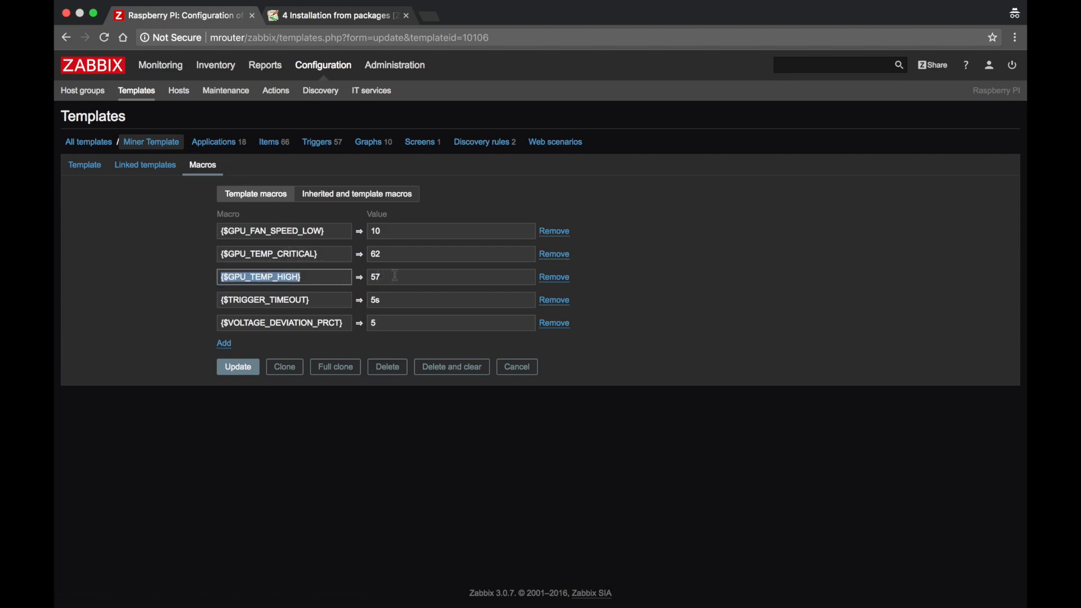
pyautogui.press('Tab')
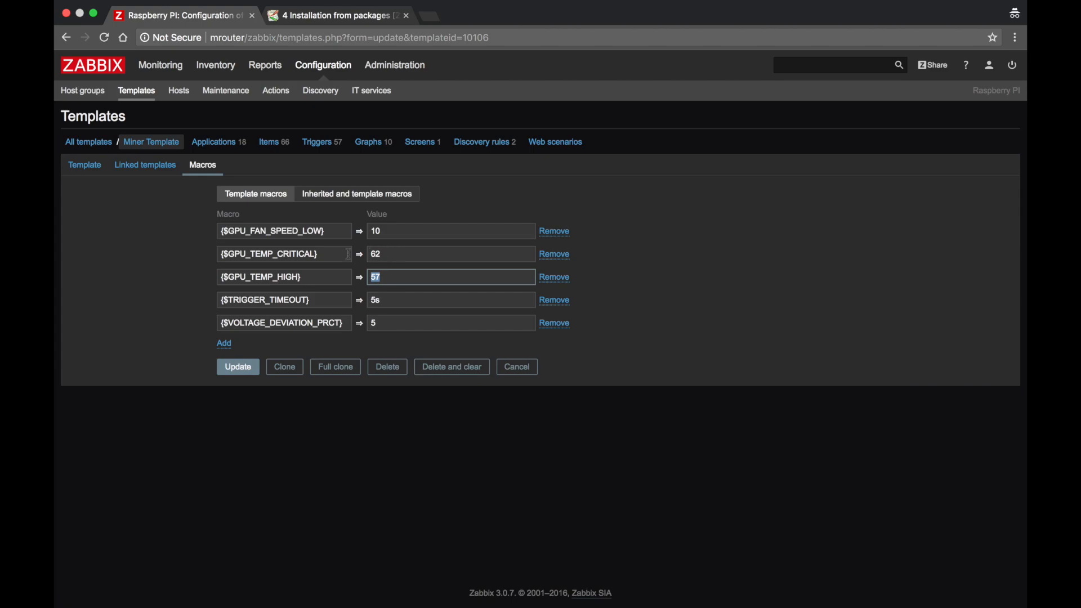
pyautogui.moveTo(387, 254); pyautogui.dragTo(362, 255)
pyautogui.click(417, 256)
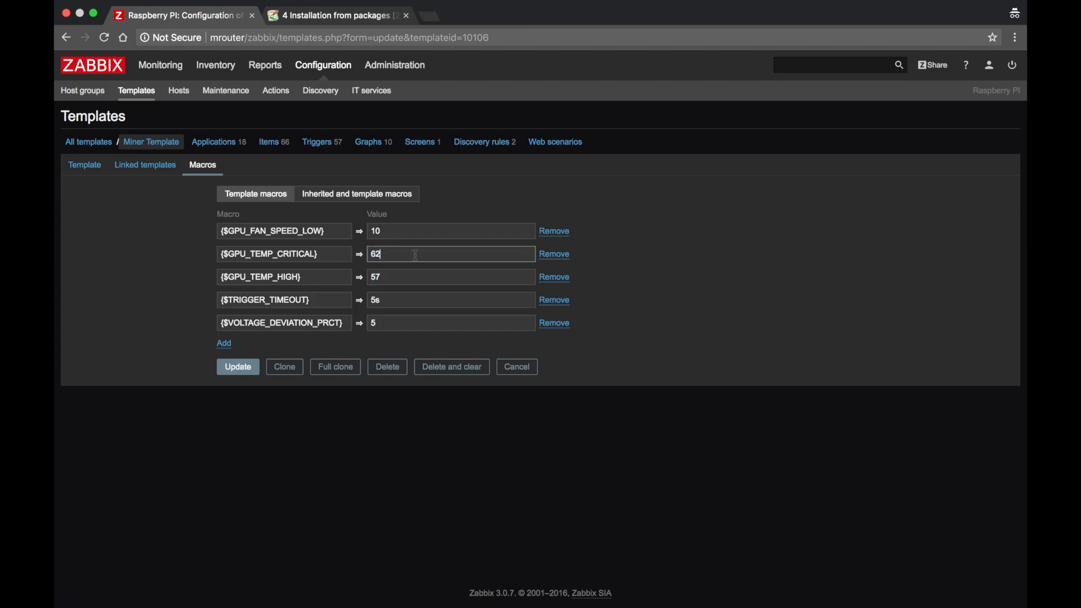
pyautogui.moveTo(402, 254); pyautogui.dragTo(359, 254)
pyautogui.click(395, 276)
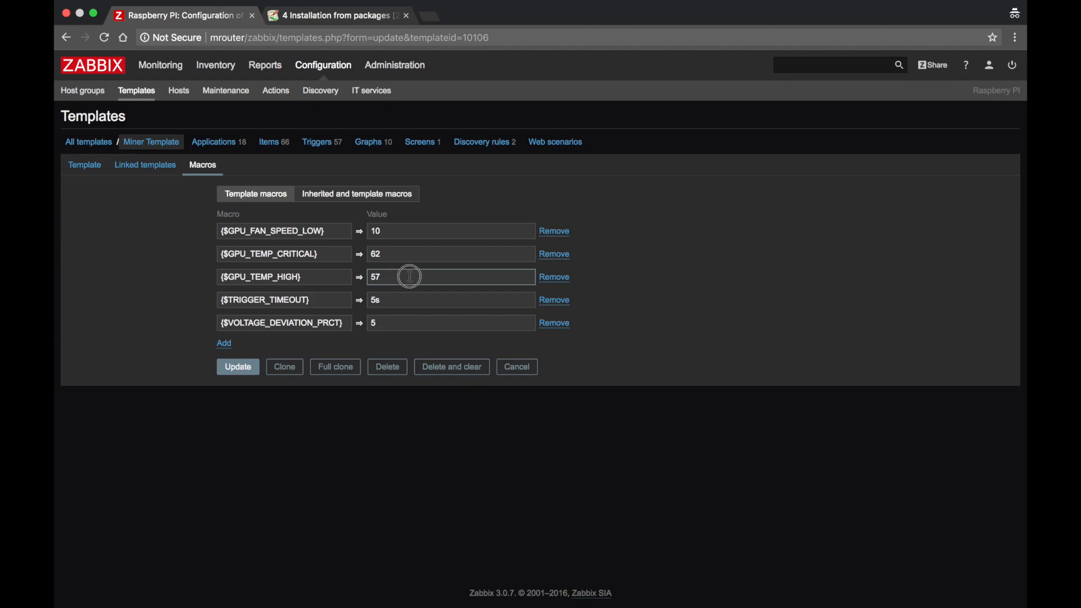
pyautogui.doubleClick(394, 254)
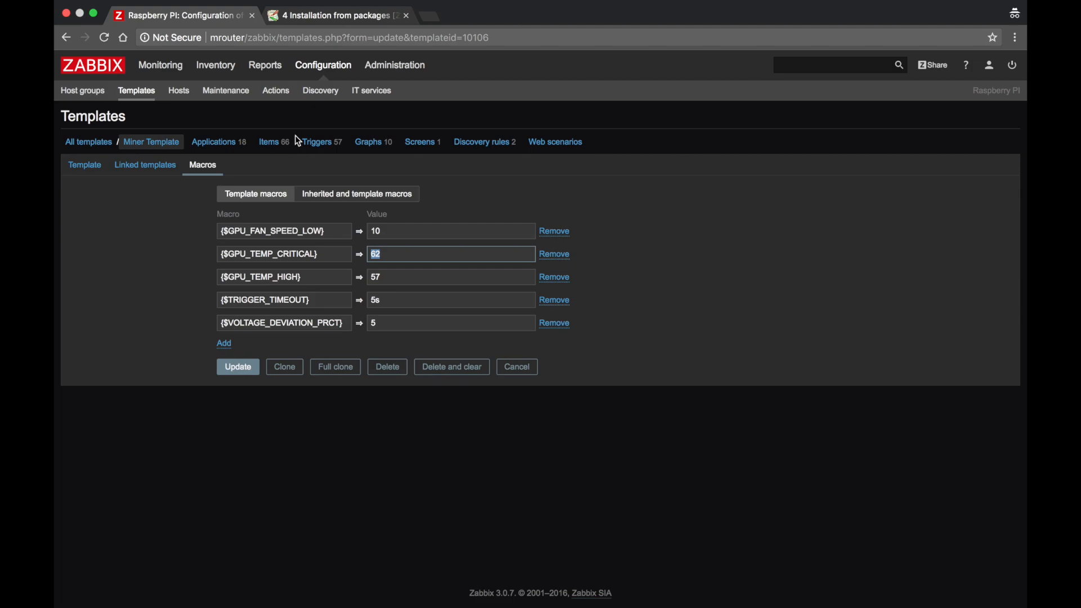
# Open the list of trigger actions and examine the conditions and the send-message operation of Notify Admins
pyautogui.click(278, 91)
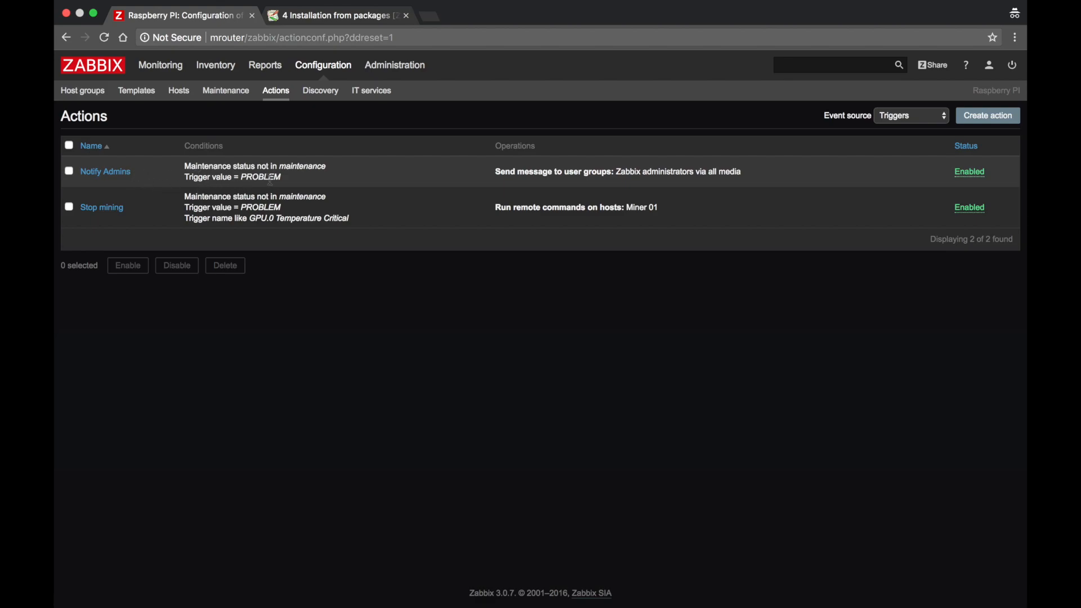
pyautogui.moveTo(294, 183); pyautogui.dragTo(162, 177)
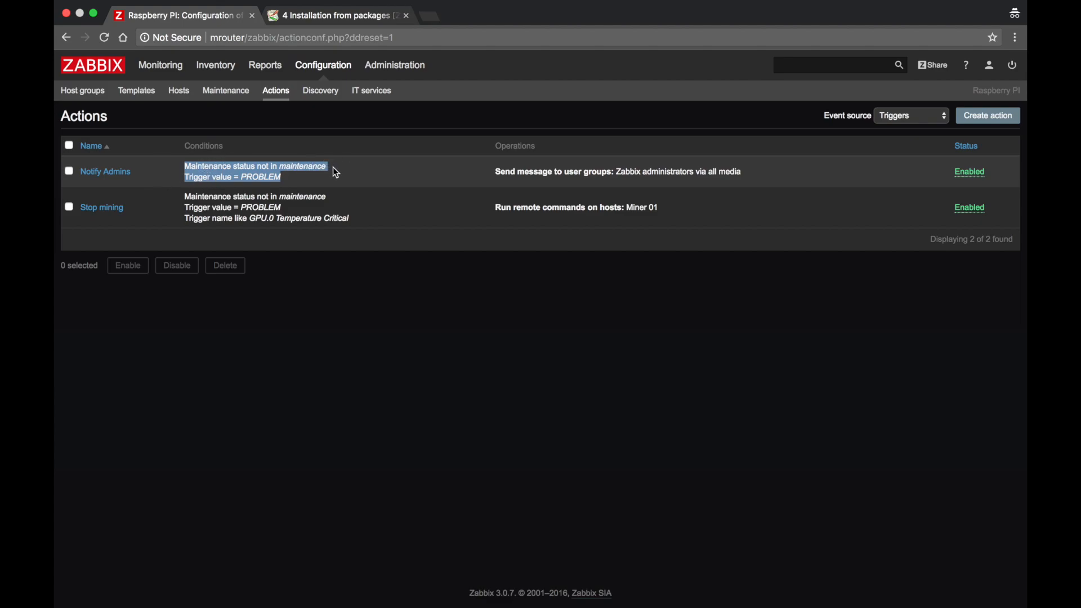
pyautogui.click(322, 185)
pyautogui.moveTo(292, 177); pyautogui.dragTo(174, 177)
pyautogui.click(431, 183)
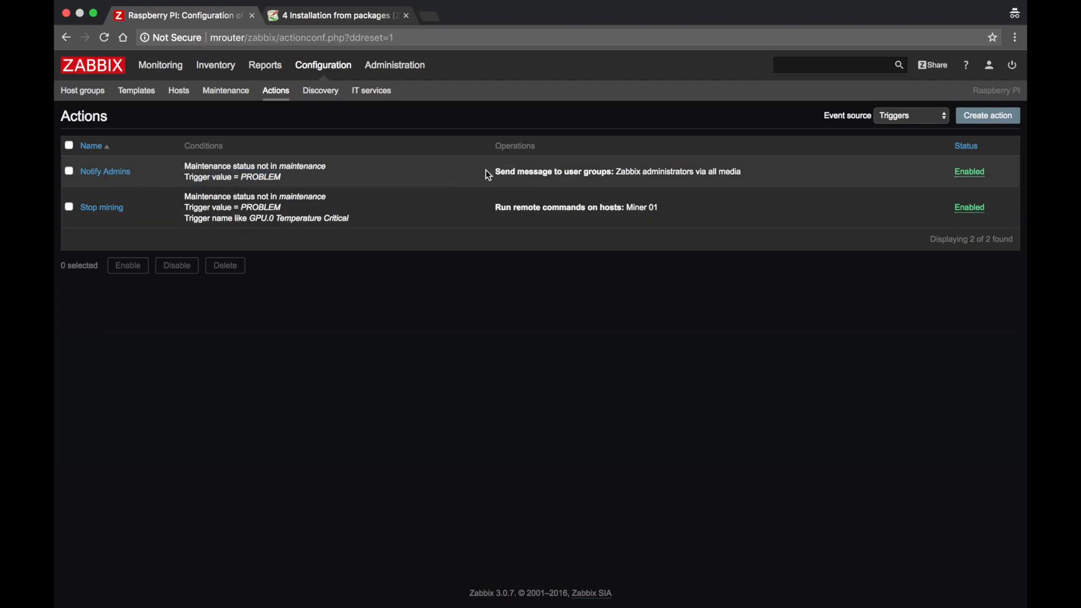
pyautogui.moveTo(489, 171); pyautogui.dragTo(747, 178)
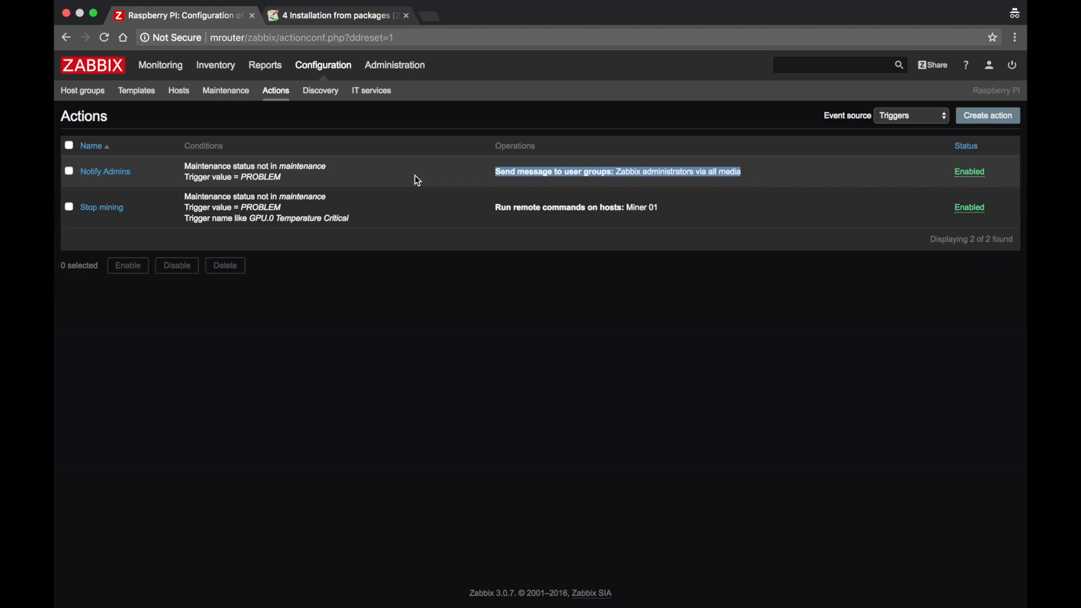
# Open the Notify Admins action and review its conditions and operations
pyautogui.click(110, 172)
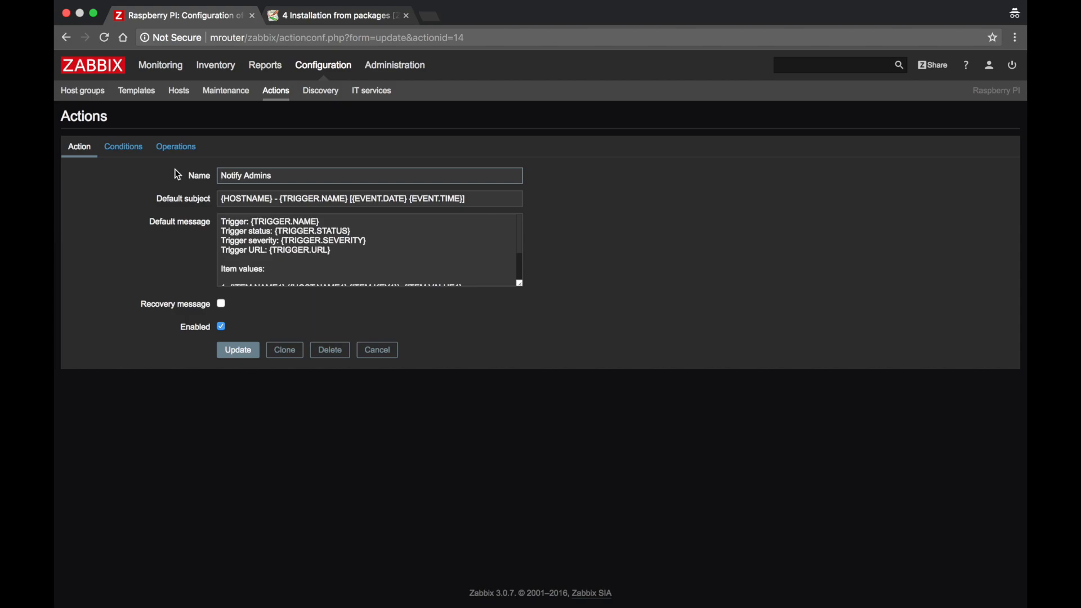
pyautogui.click(119, 146)
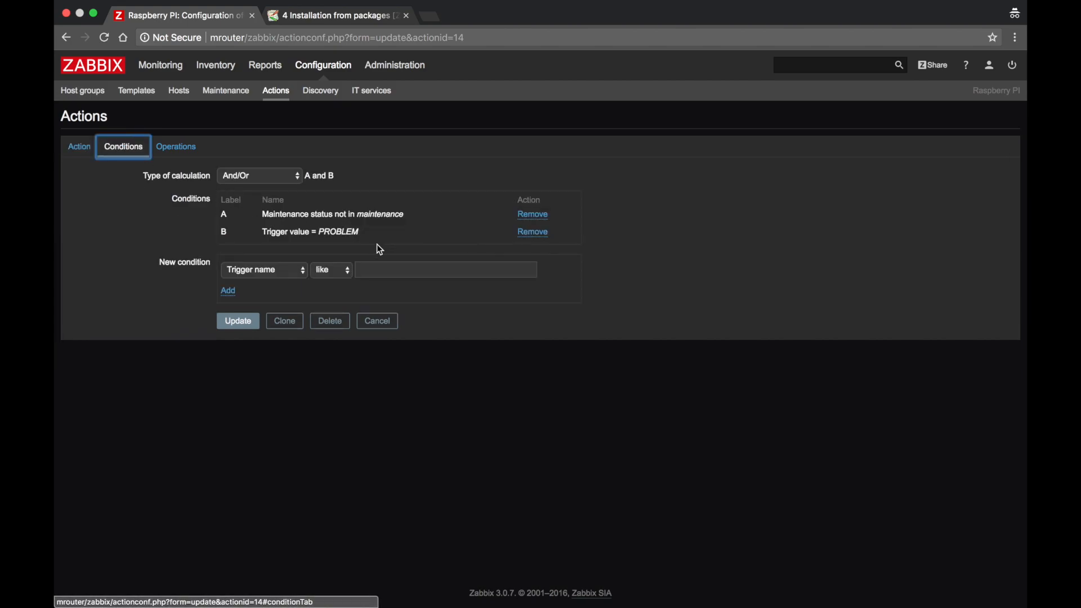
pyautogui.click(176, 148)
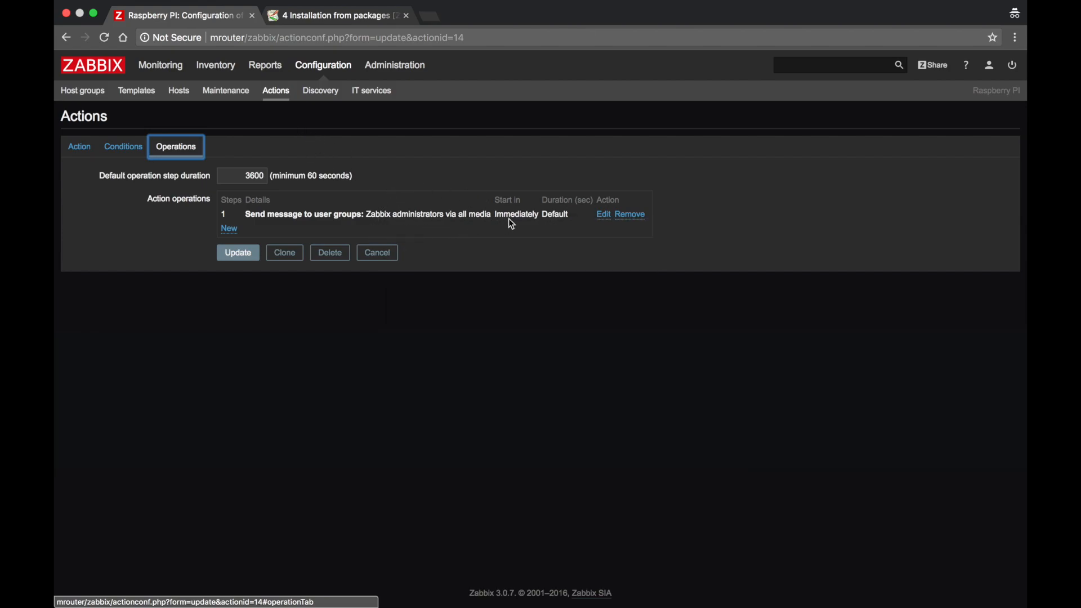
pyautogui.moveTo(450, 216)
# Open the Admin user account and show its notification media
pyautogui.moveTo(394, 66)
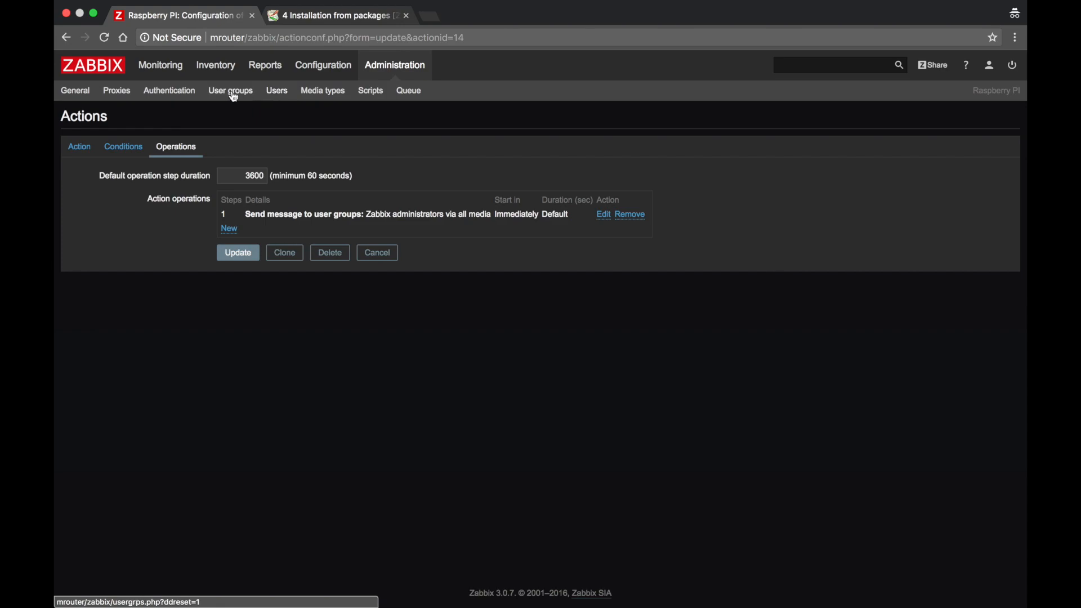
pyautogui.click(278, 92)
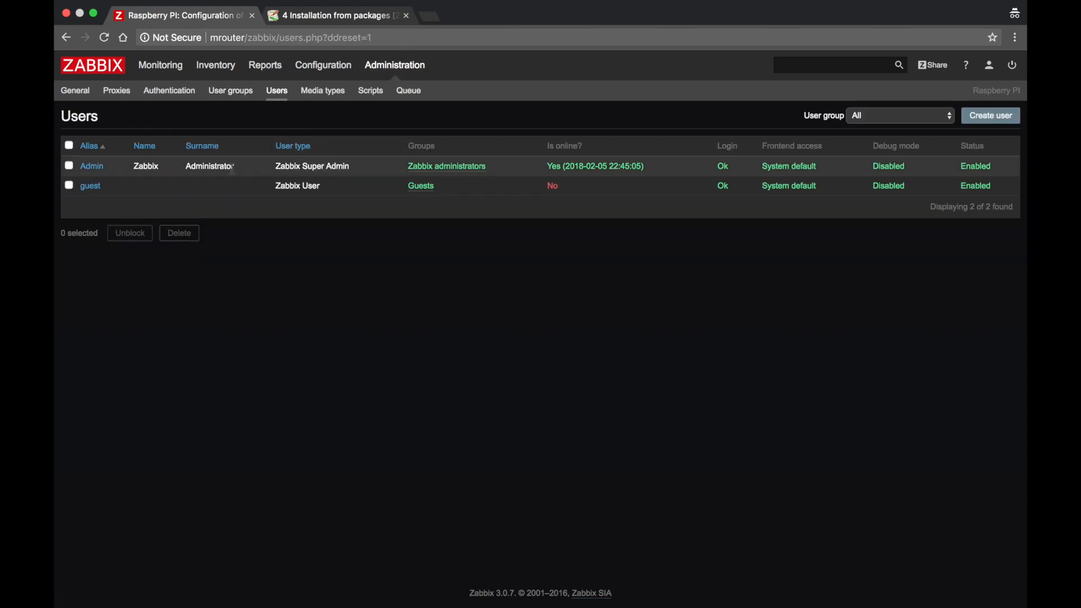
pyautogui.click(95, 169)
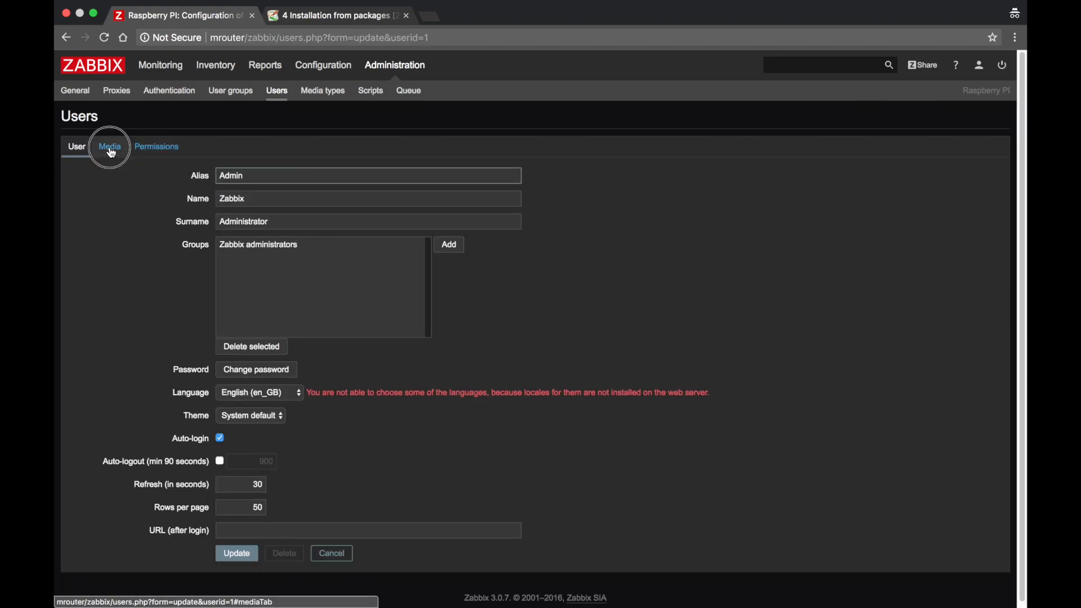
pyautogui.click(110, 149)
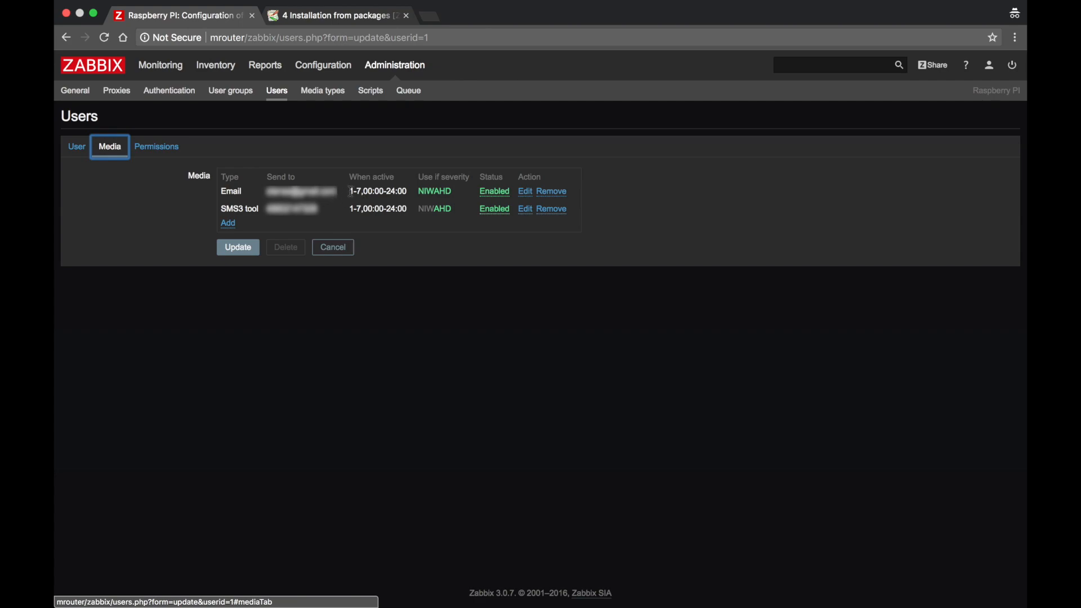
# Examine the active period and severity settings of the Admin user's media, including the Email entry's edit form, and cancel without changes
pyautogui.moveTo(350, 191); pyautogui.dragTo(405, 192)
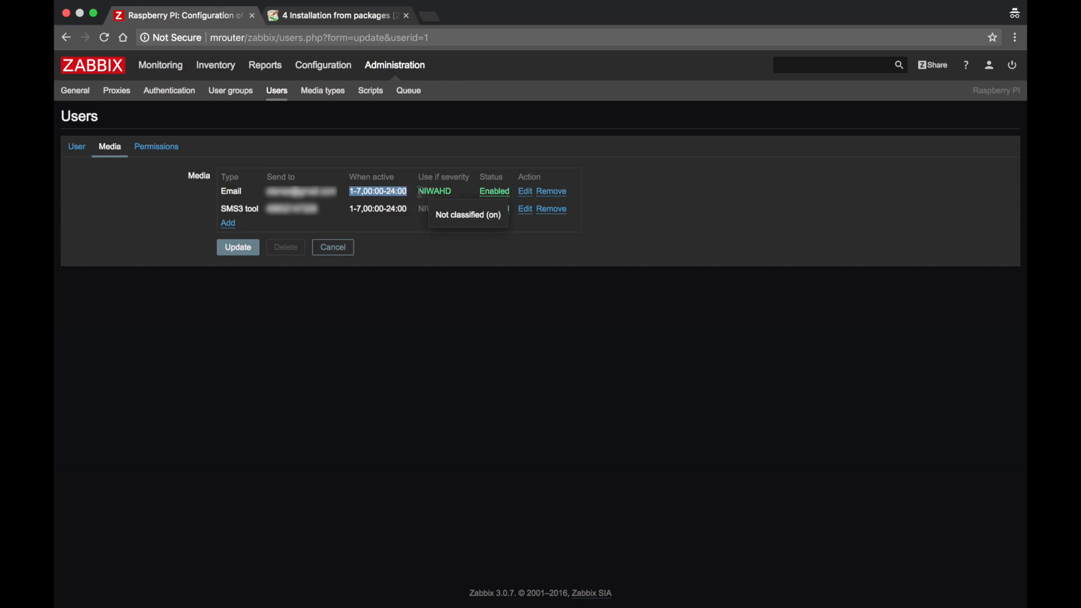
pyautogui.click(419, 192)
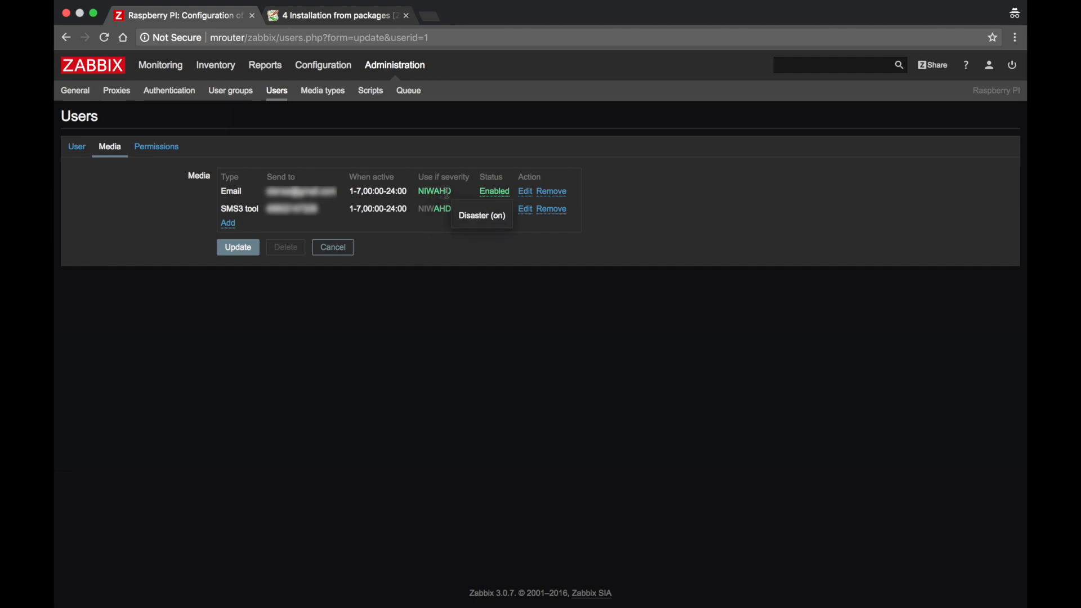
pyautogui.doubleClick(434, 191)
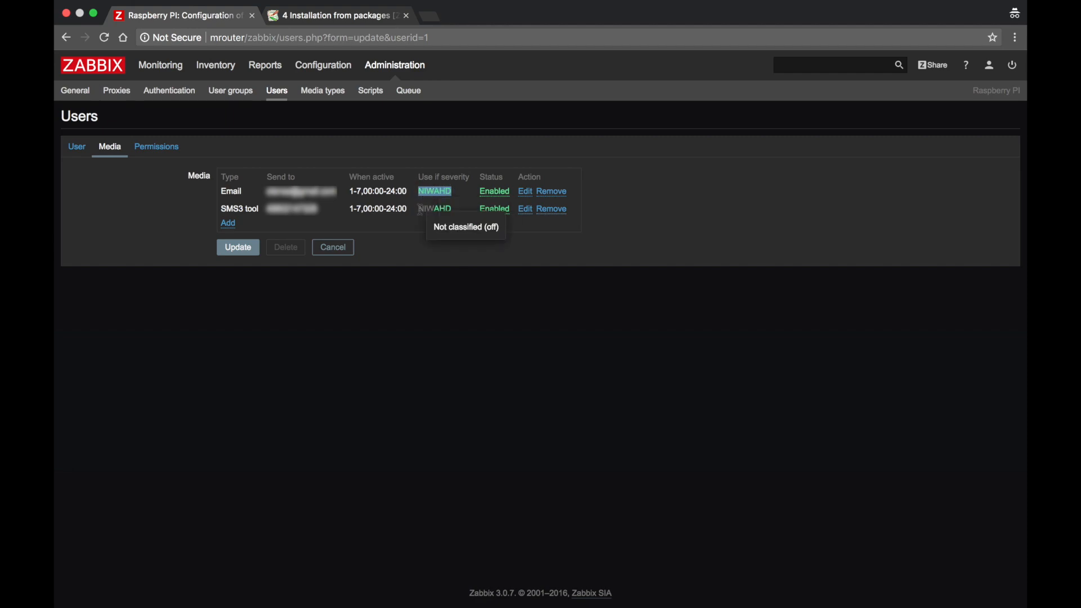
pyautogui.click(459, 195)
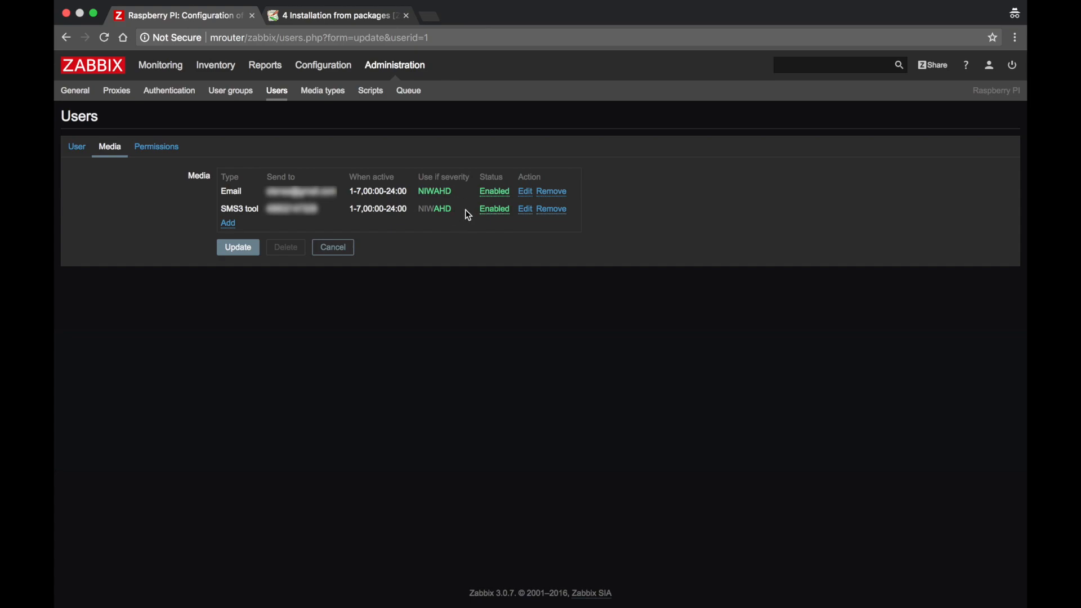
pyautogui.click(525, 193)
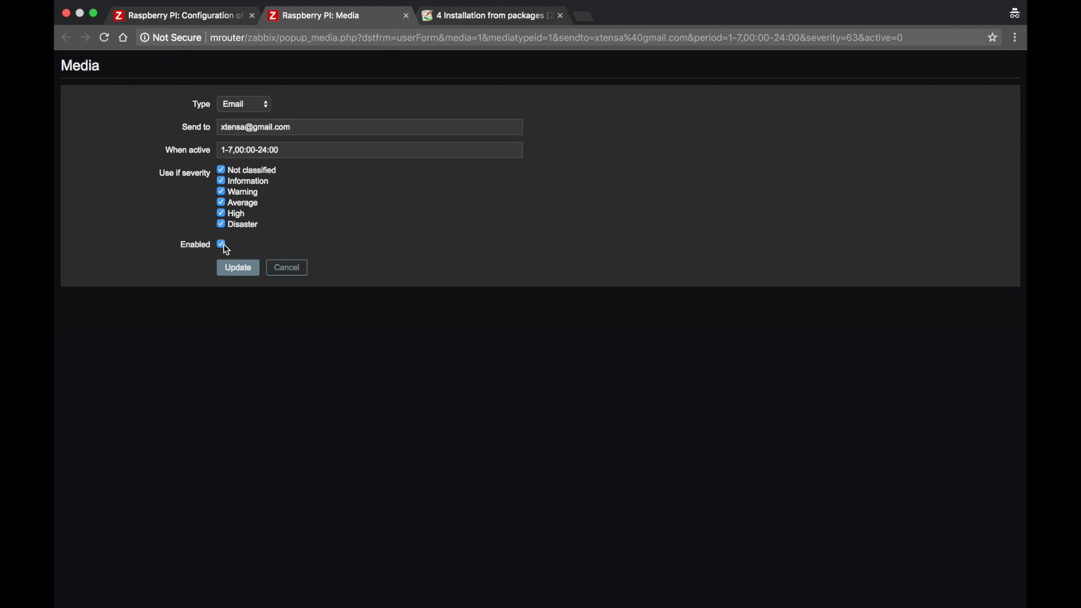
pyautogui.click(296, 272)
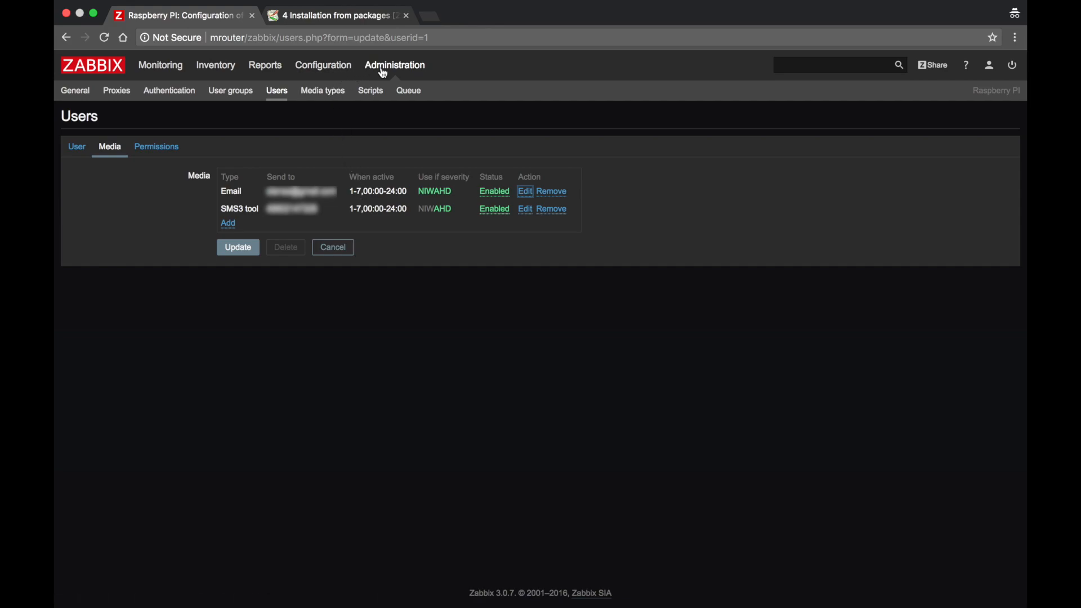
# Return to the list of trigger actions and open the Stop mining action
pyautogui.moveTo(324, 65)
pyautogui.click(276, 91)
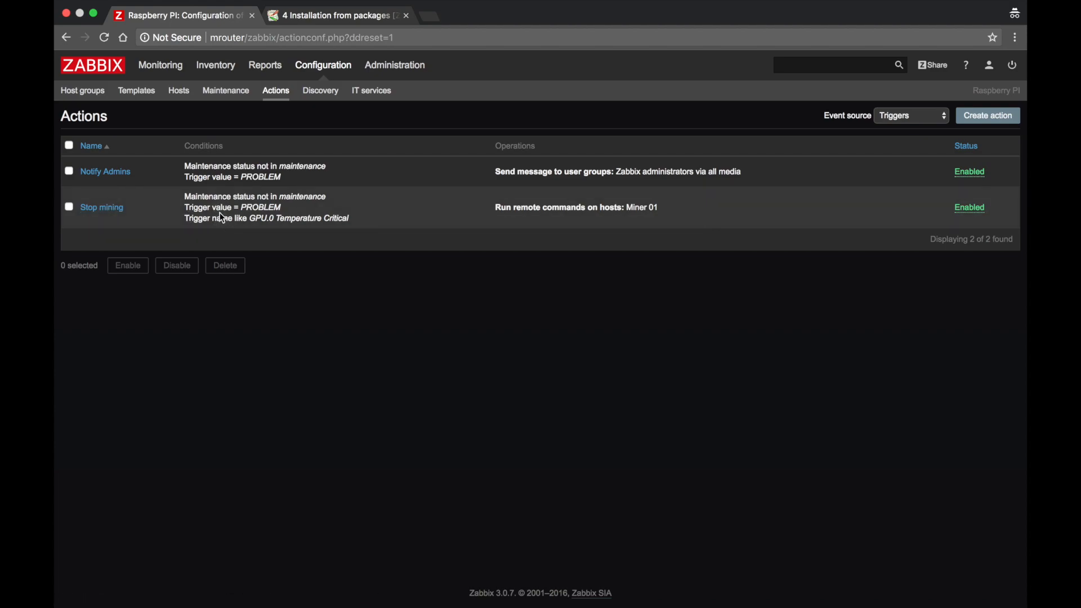
pyautogui.click(107, 209)
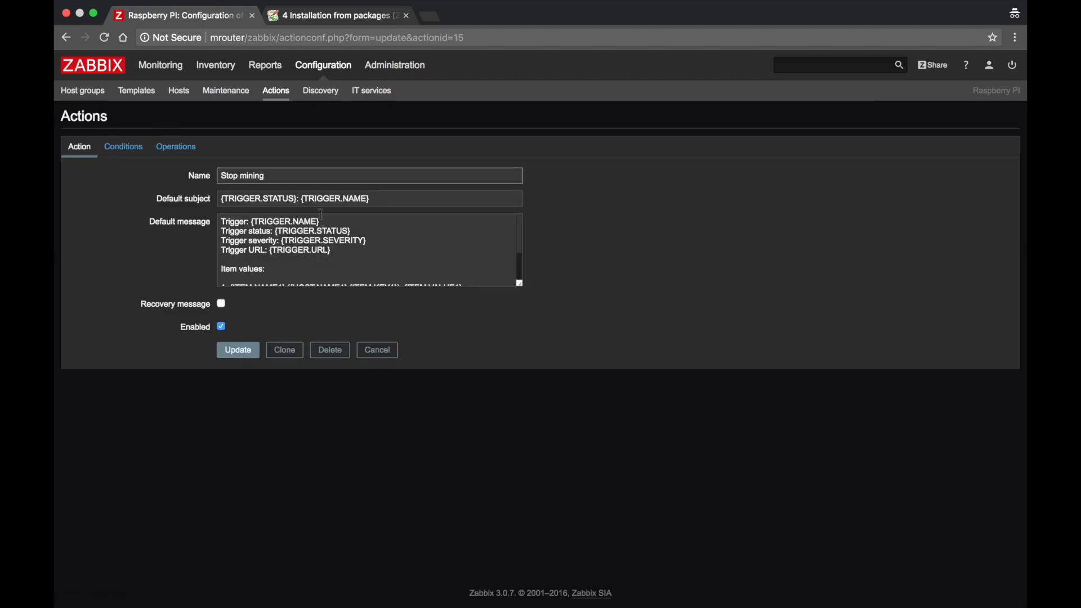
# Review the Stop mining action's conditions and operations, including the details of the remote command for Miner 01
pyautogui.click(134, 148)
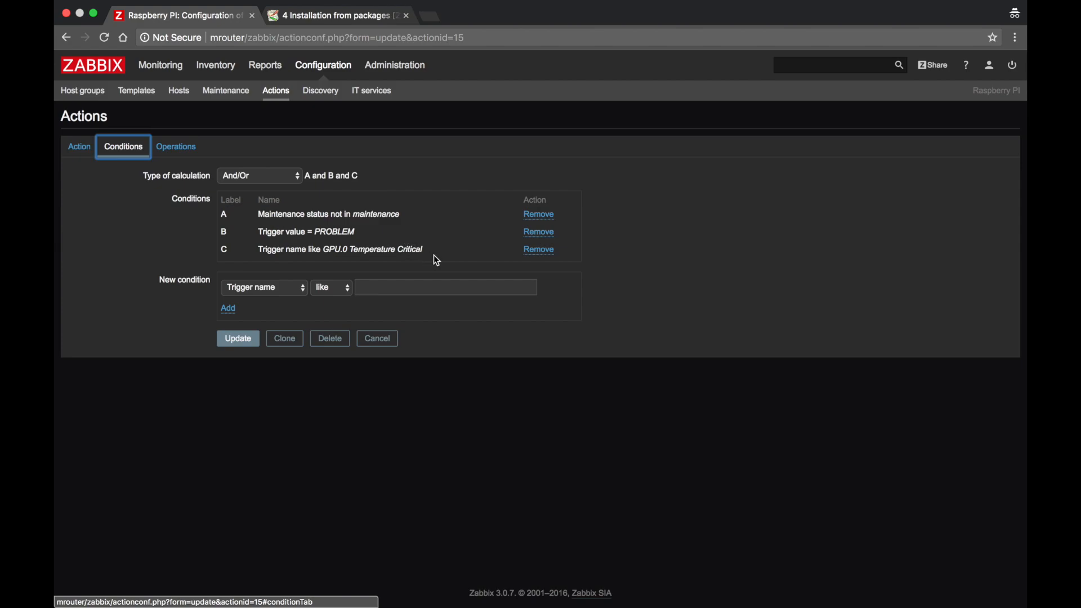
pyautogui.click(176, 147)
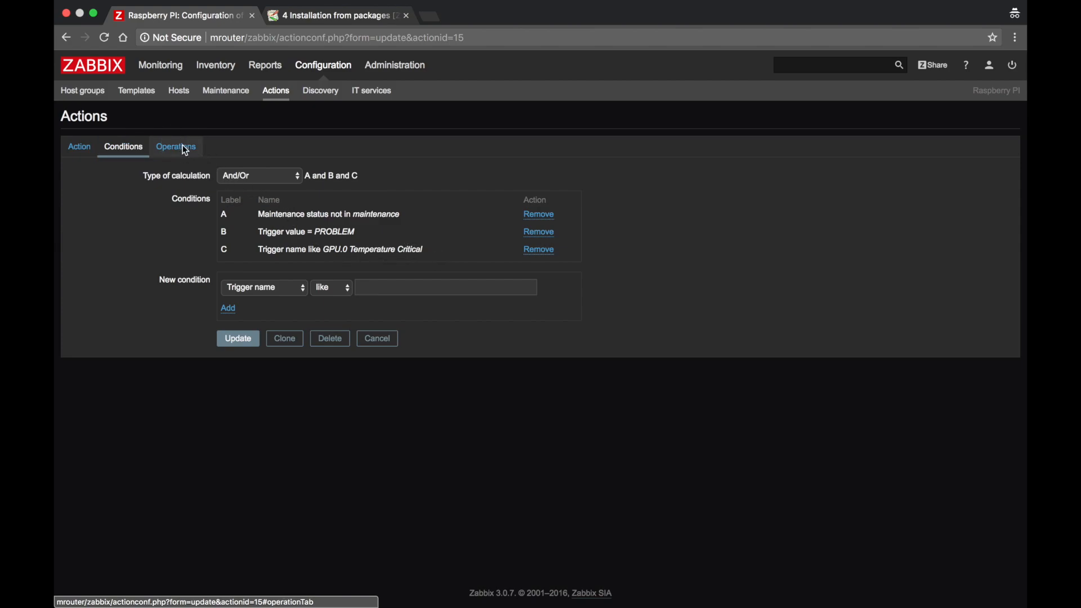
pyautogui.moveTo(308, 214)
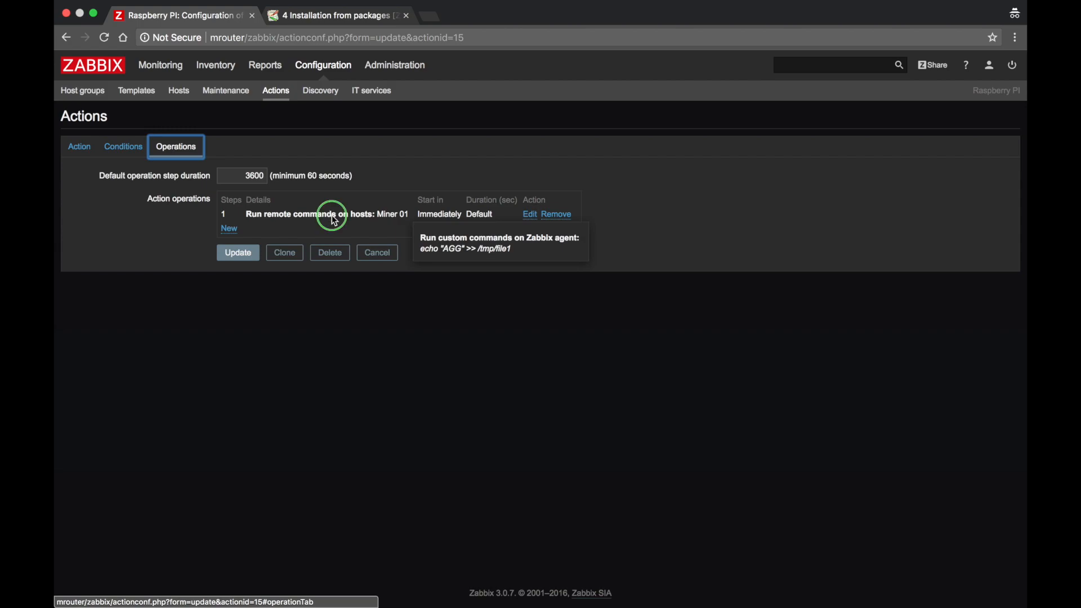
pyautogui.rightClick(332, 217)
pyautogui.click(321, 221)
pyautogui.click(311, 227)
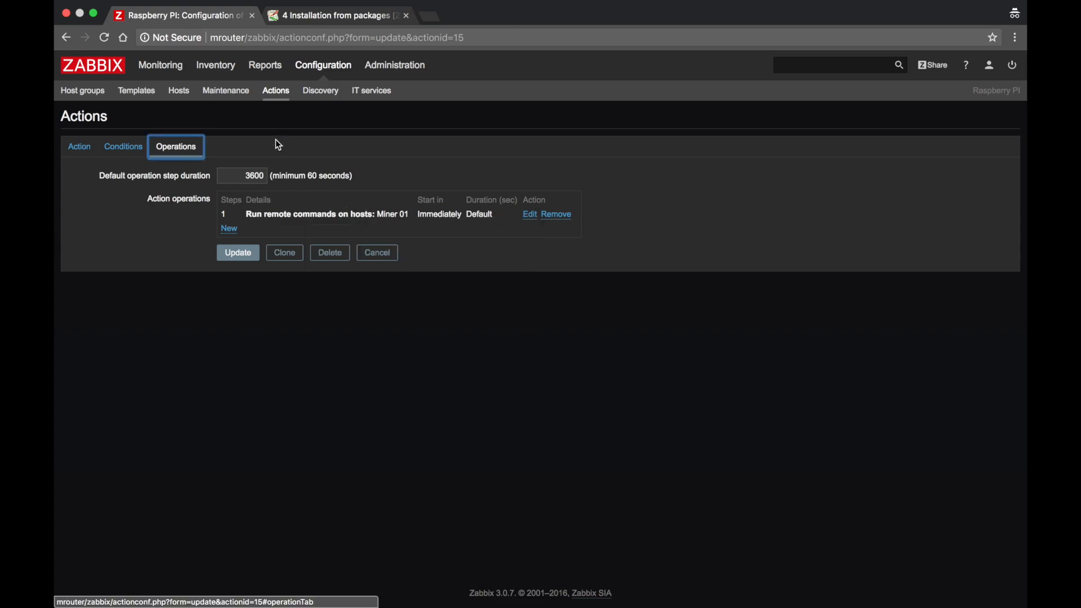
# Open the monitoring dashboard and check the system status, host status and last 20 issues
pyautogui.moveTo(152, 72)
pyautogui.click(86, 94)
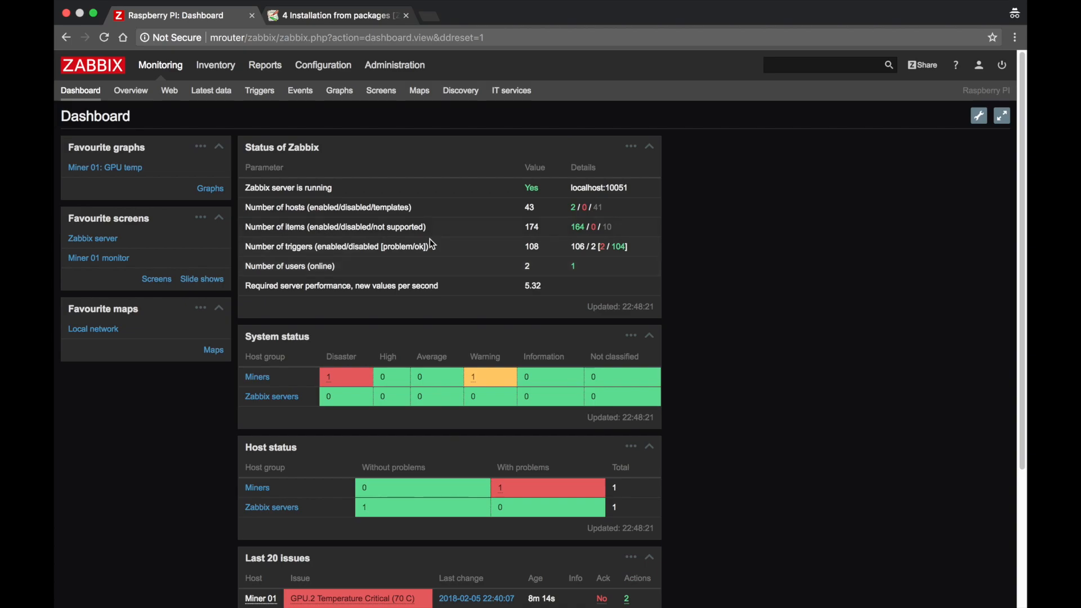
pyautogui.scroll(-5, 562, 279)
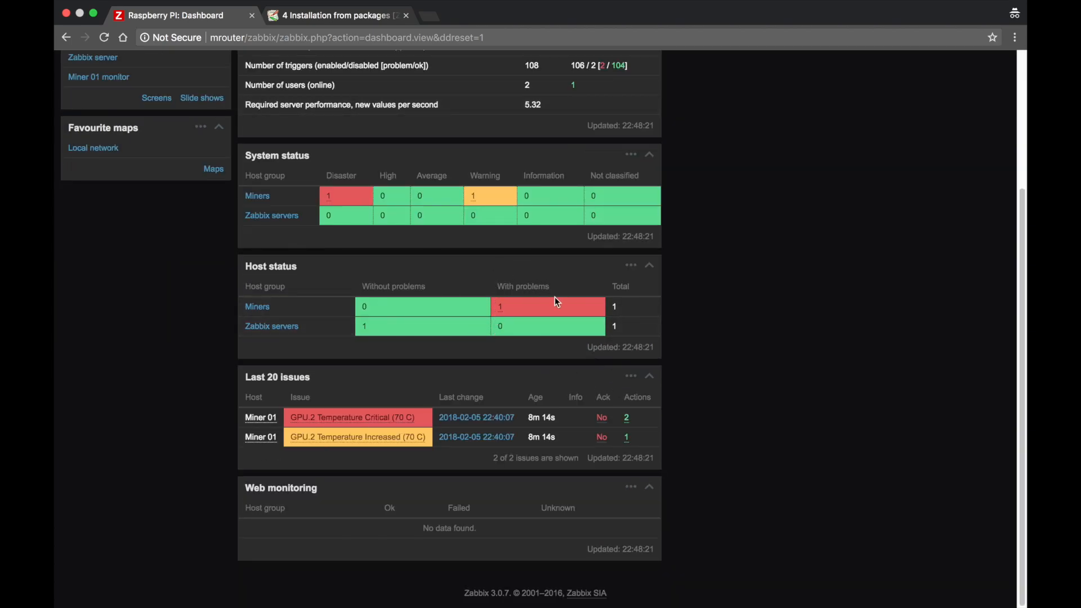
# Switch to the miner01 terminal and open /etc/zabbix/zabbix_agentd.conf.d/userparameter_gpumon.conf in vim
pyautogui.press('super+Tab')
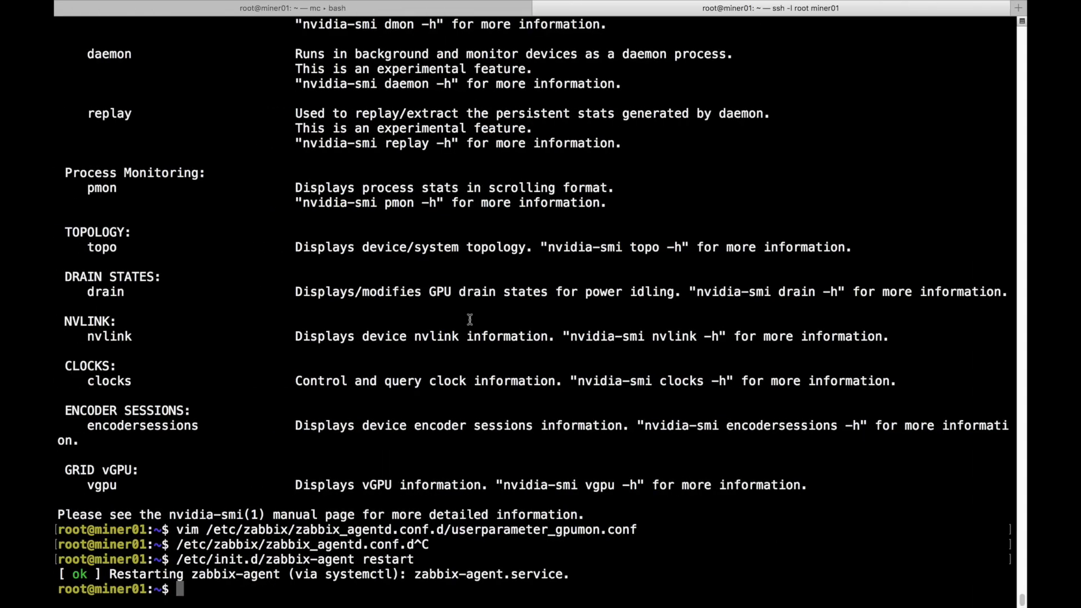
pyautogui.press('Up')
pyautogui.press('Up')
pyautogui.press('Up')
pyautogui.press('Up')
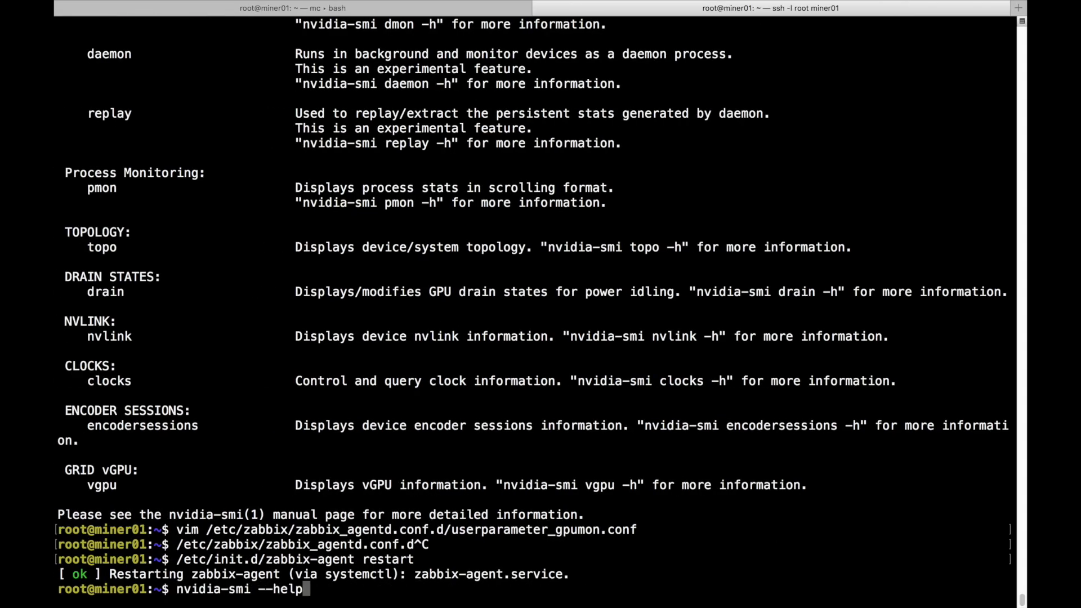
pyautogui.press('Down')
pyautogui.press('Down')
pyautogui.press('Return')
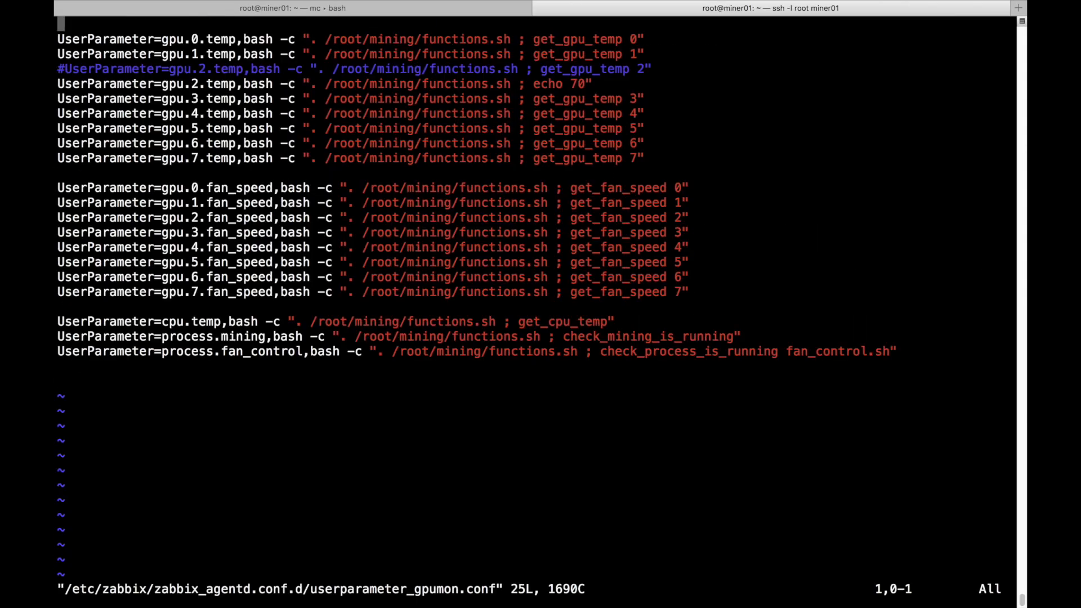
# Uncomment the gpu.2.temp line using get_gpu_temp 2, comment out the gpu.2.temp line with echo 70, and save and quit the file
pyautogui.press('Down')
pyautogui.press('Down')
pyautogui.press('Down')
pyautogui.press('x')
pyautogui.press('i')
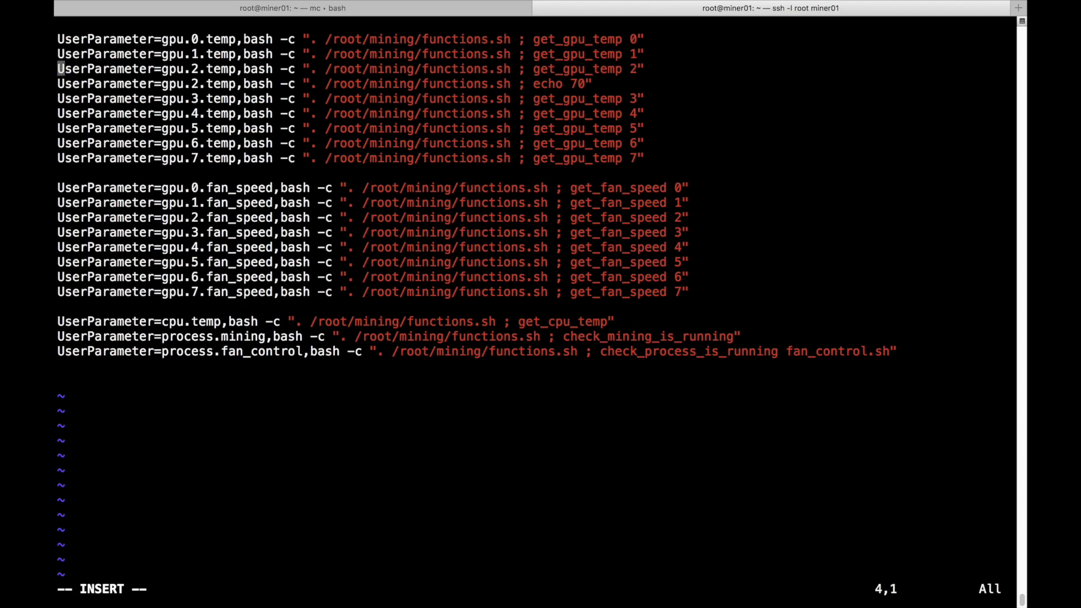
pyautogui.press('Down')
pyautogui.write('#')
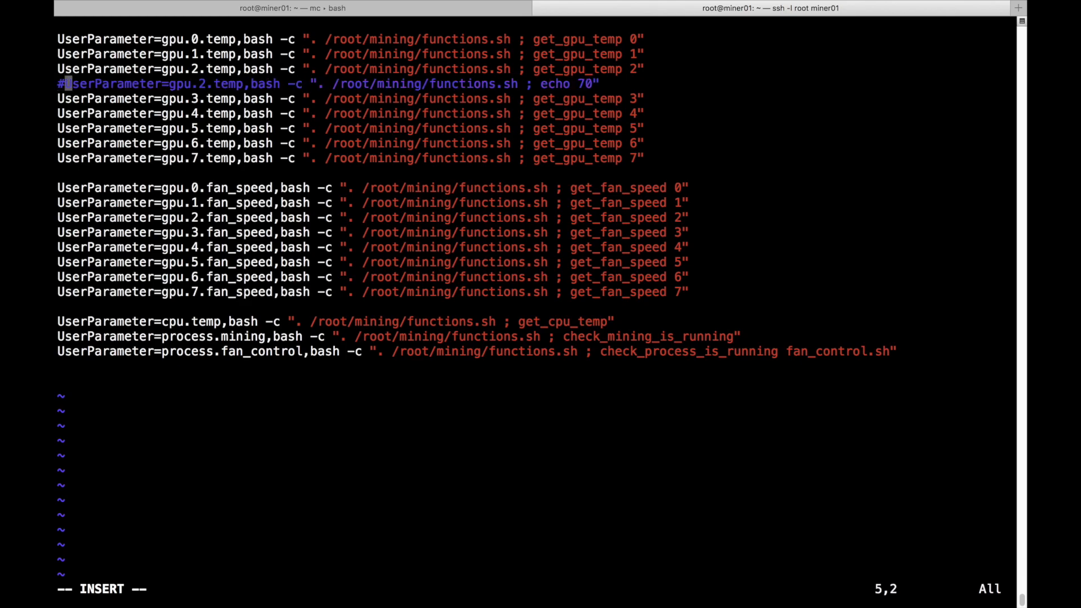
pyautogui.press('Escape')
pyautogui.write(':wq')
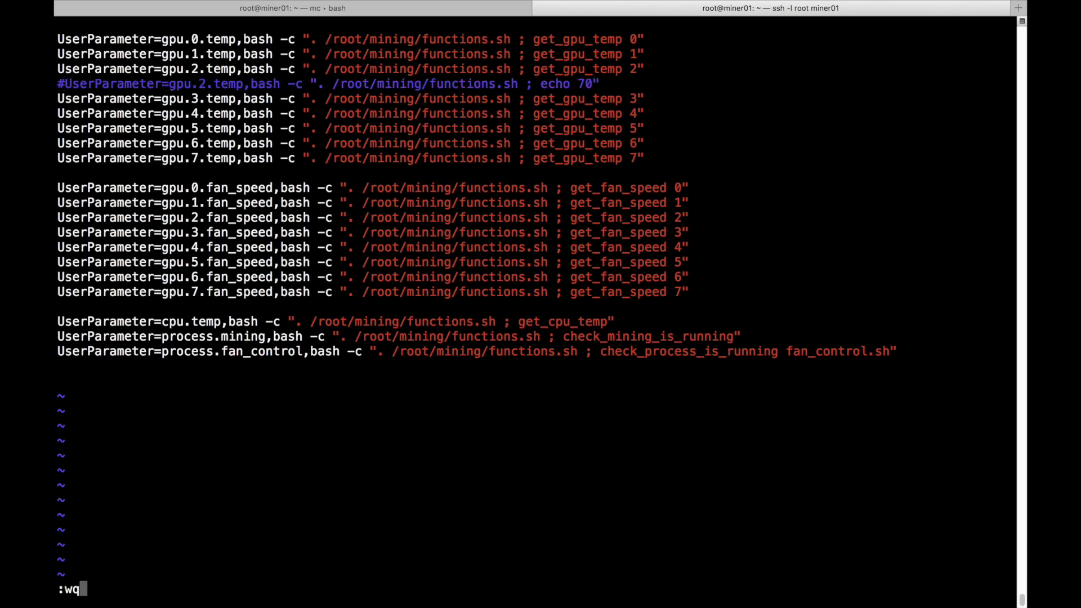
pyautogui.press('Return')
# Restart the agent with /etc/init.d/zabbix-agent restart and switch back to the Zabbix dashboard in the browser to check its status
pyautogui.press('Up')
pyautogui.press('Up')
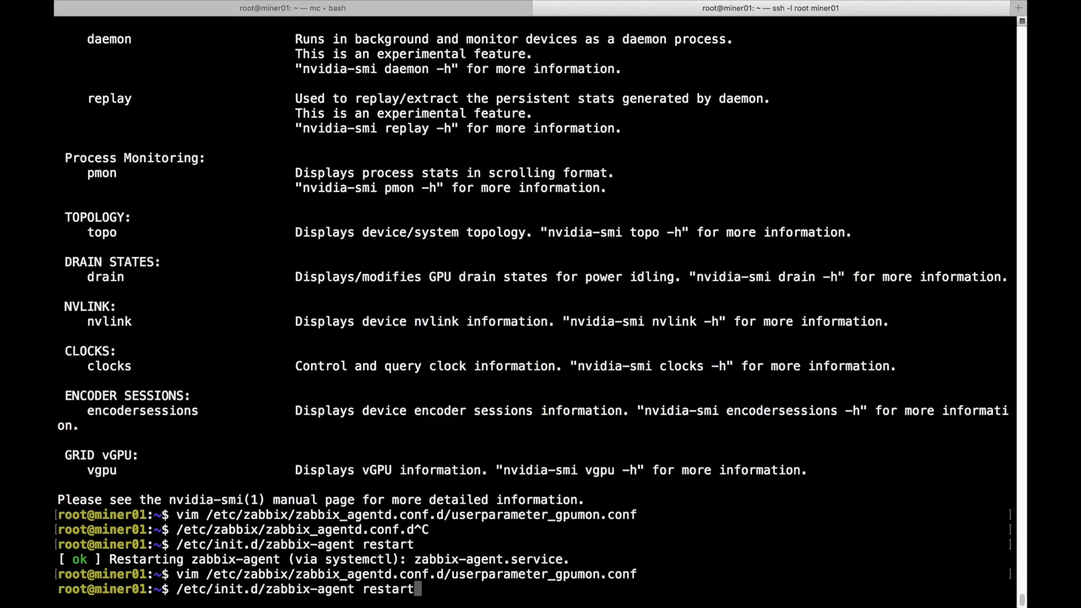
pyautogui.press('Return')
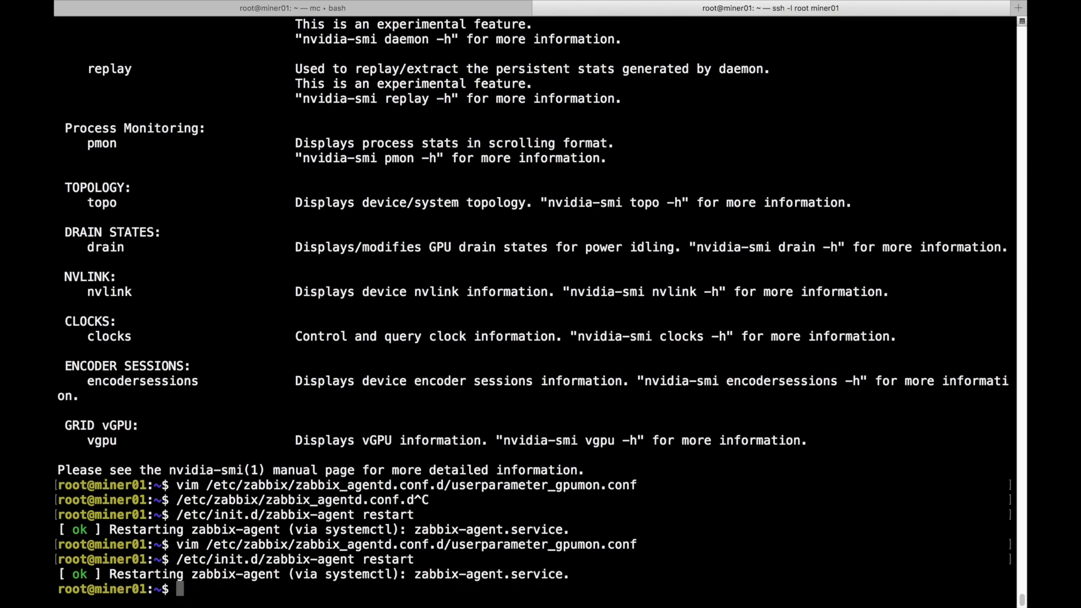
pyautogui.hotkey('ctrl', 'Right')
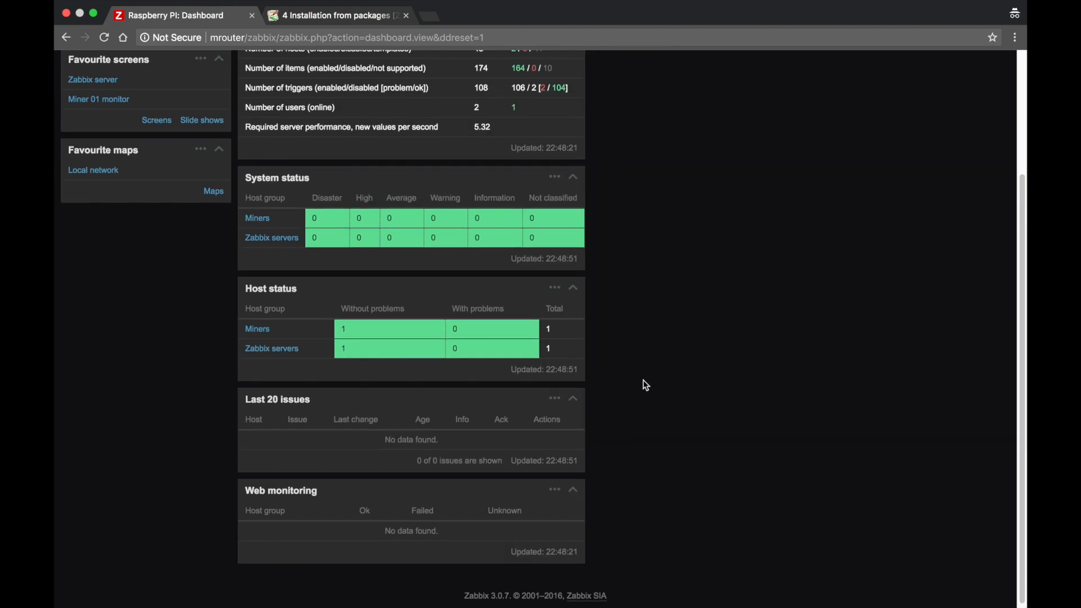
pyautogui.scroll(5, 643, 380)
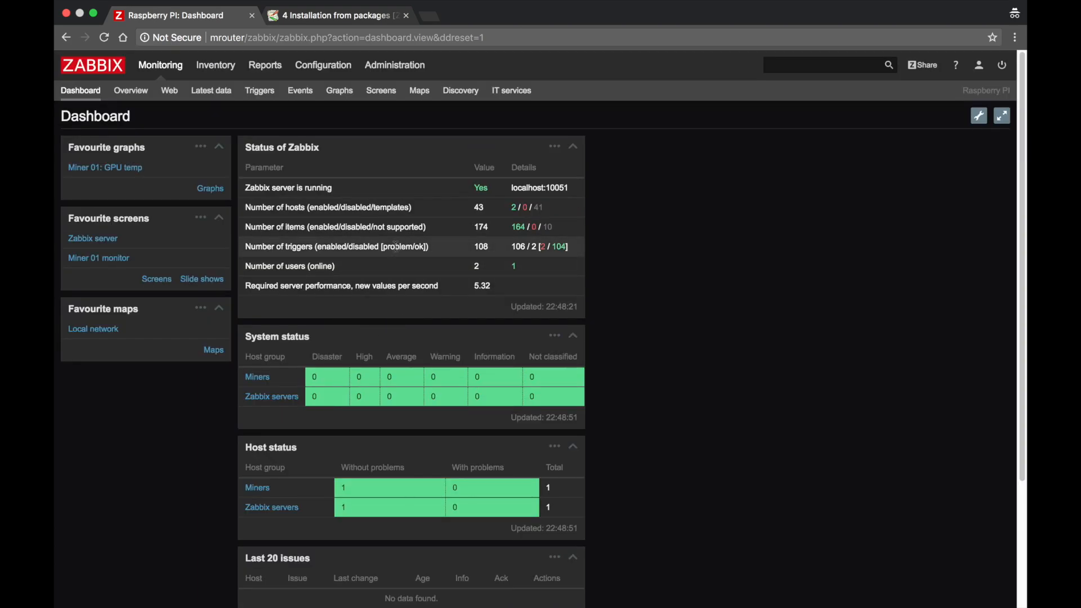